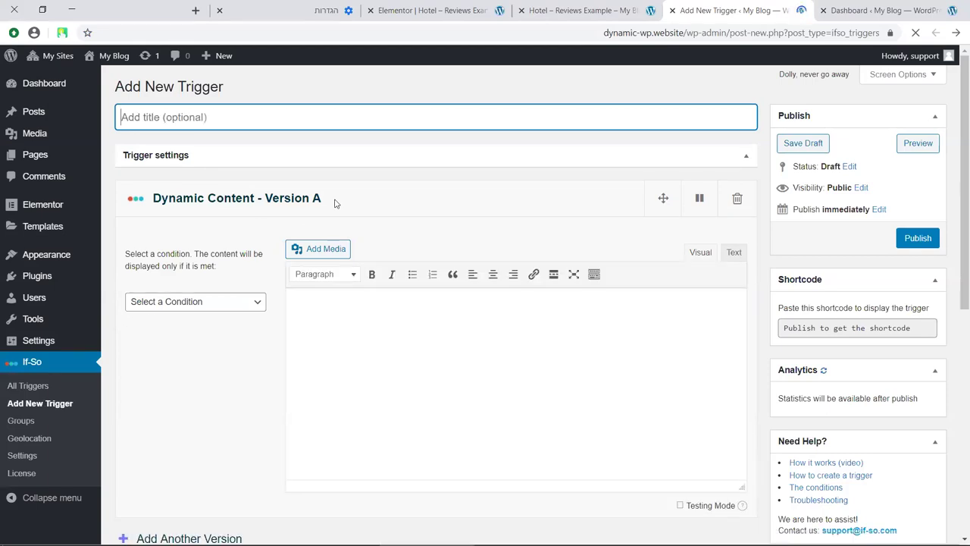
Set the Version A condition of the new trigger to Page Url
scroll(265, 246, down, 4)
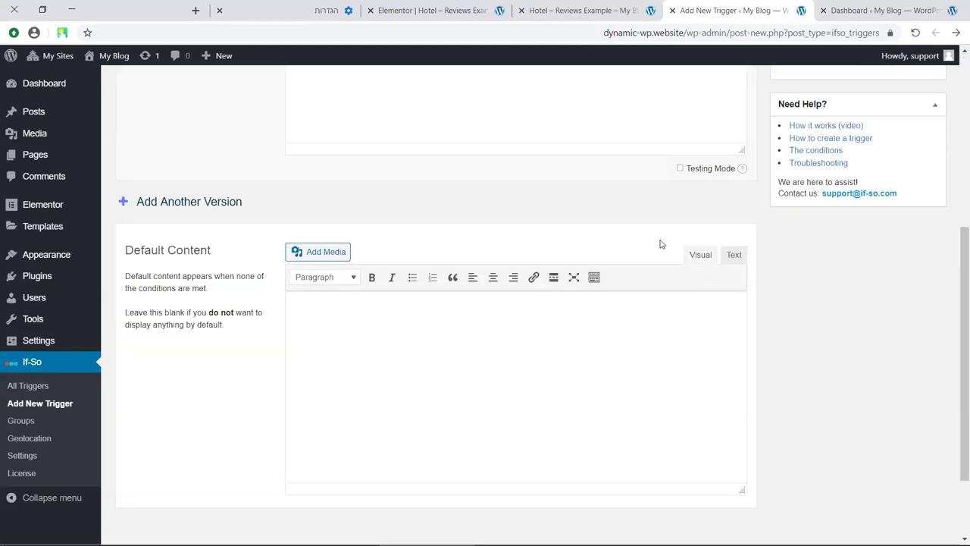
scroll(485, 208, up, 4)
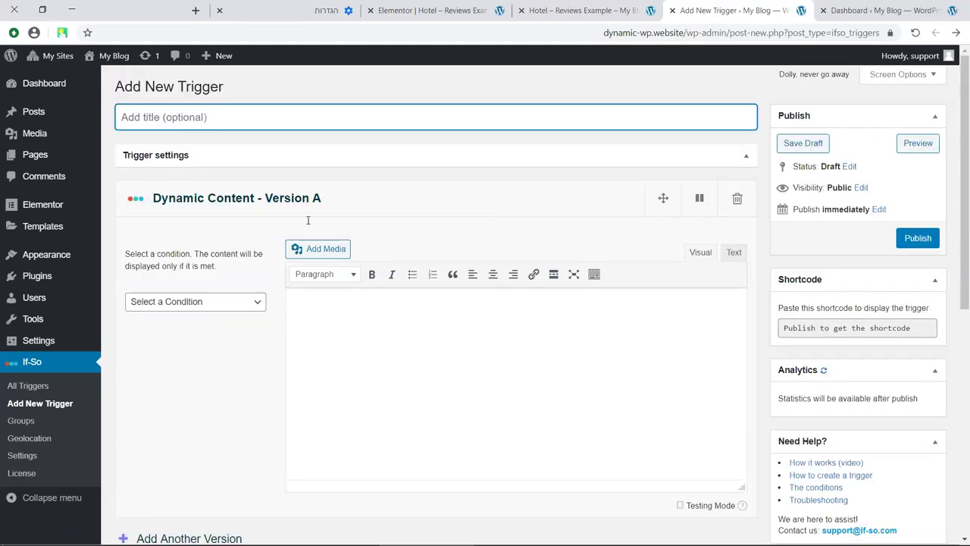
click(259, 303)
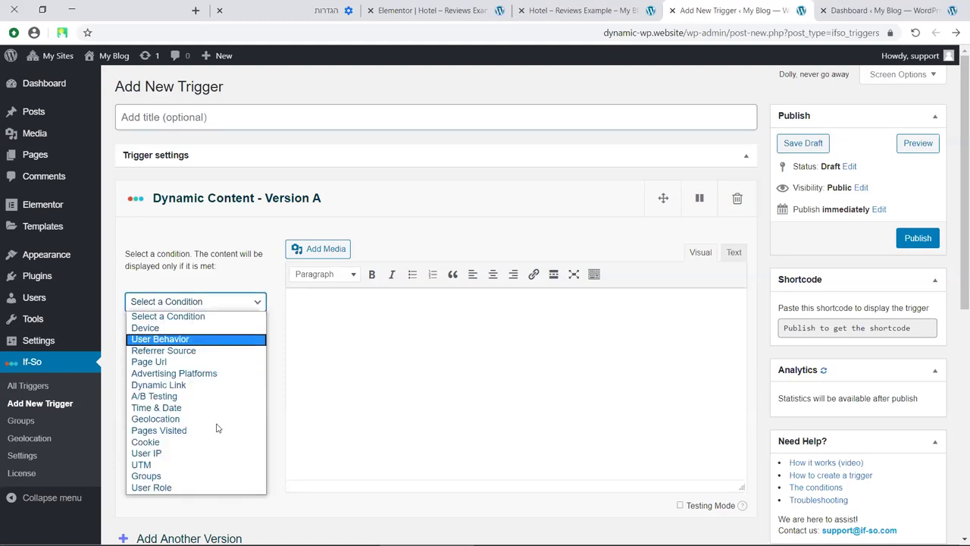
click(225, 362)
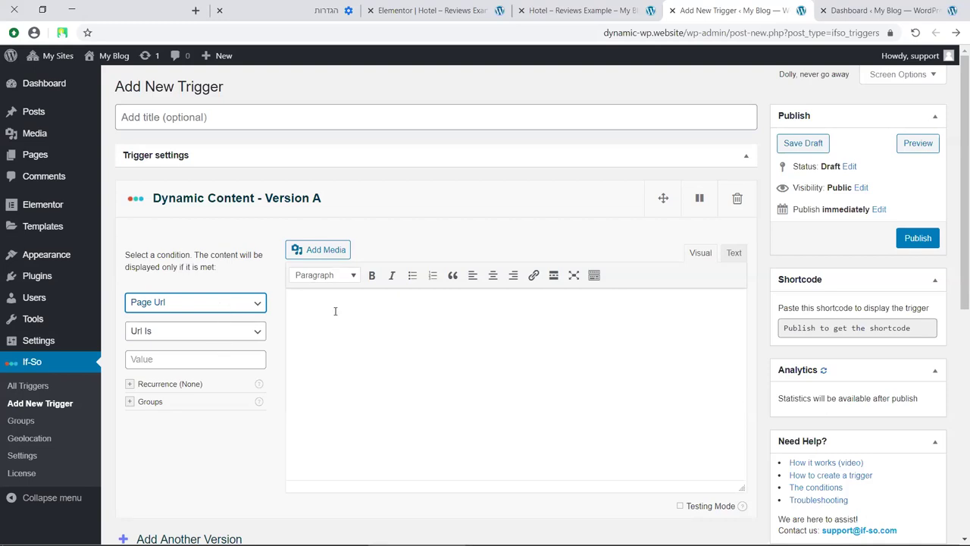
click(470, 351)
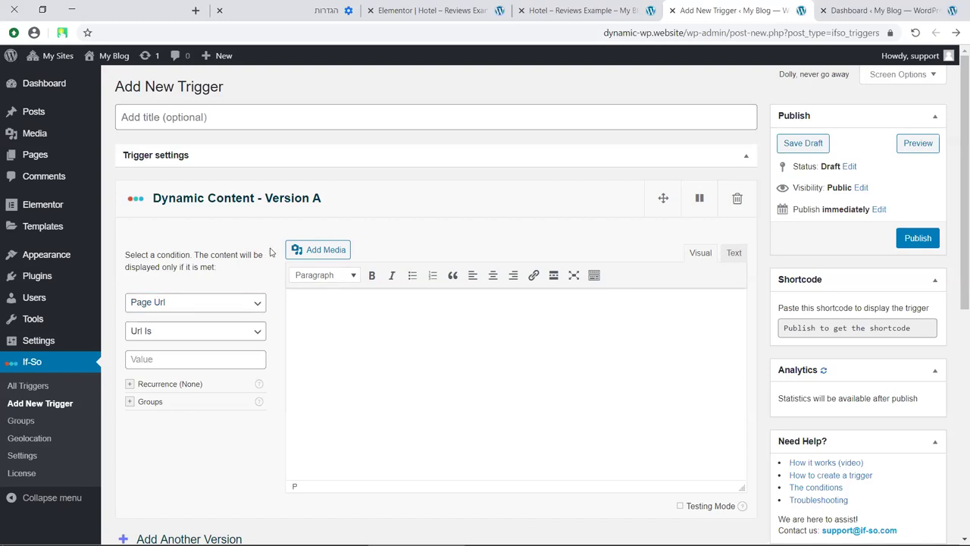
Add another dynamic content version to the trigger and move it above the Page Url version
scroll(270, 253, down, 2)
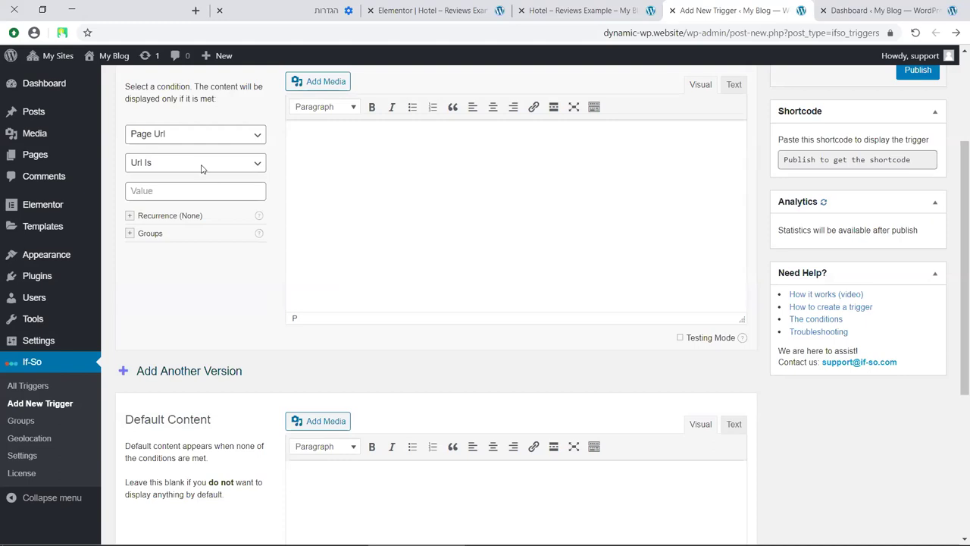
scroll(541, 204, up, 2)
scroll(411, 409, down, 2)
scroll(360, 216, down, 2)
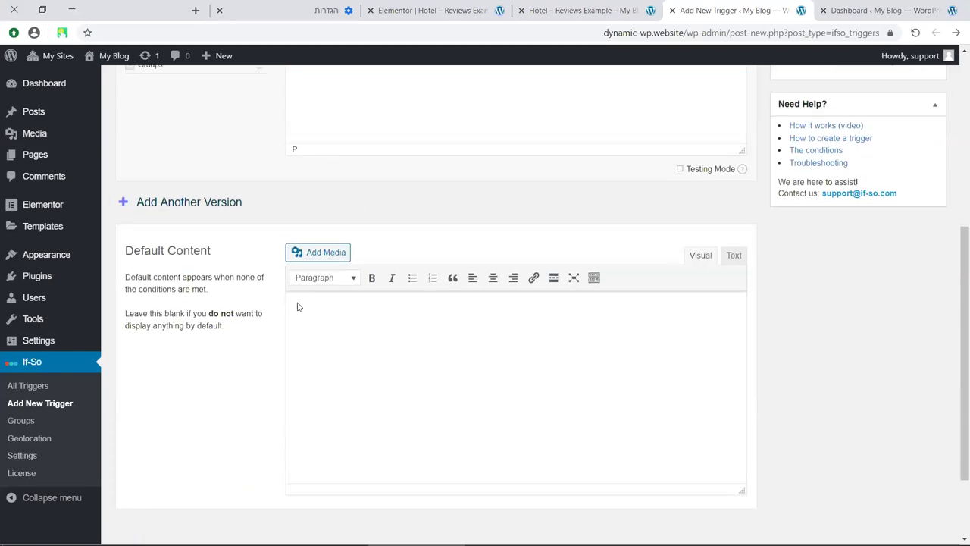
click(209, 211)
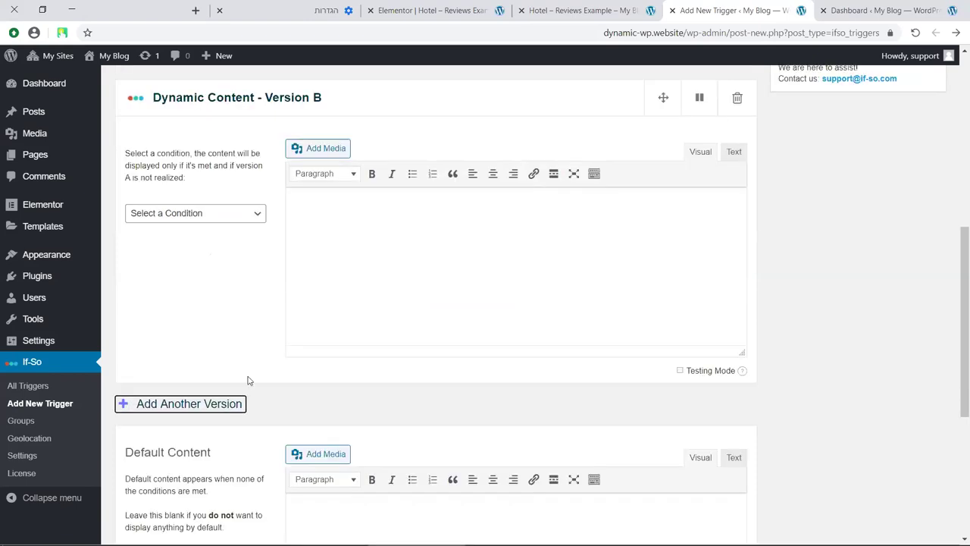
scroll(314, 141, up, 5)
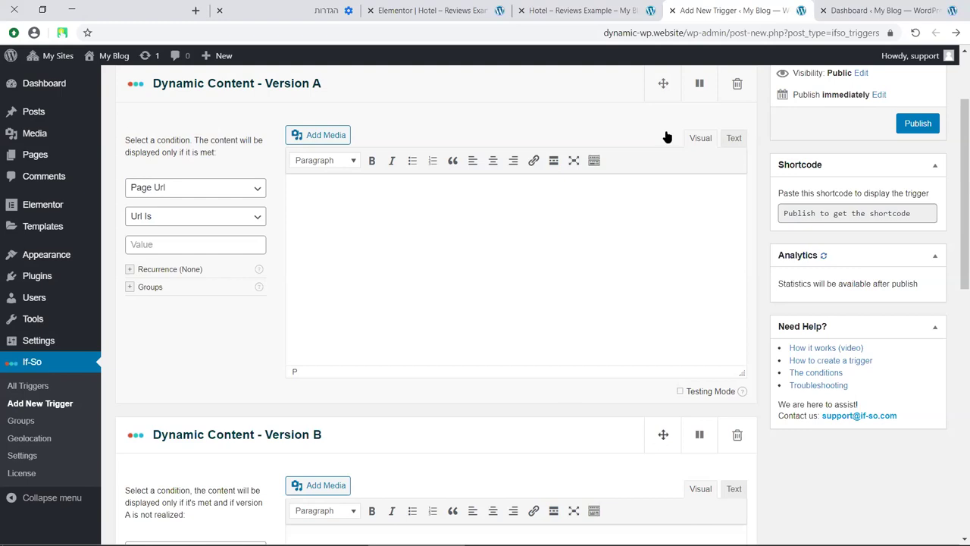
drag(664, 435, 667, 195)
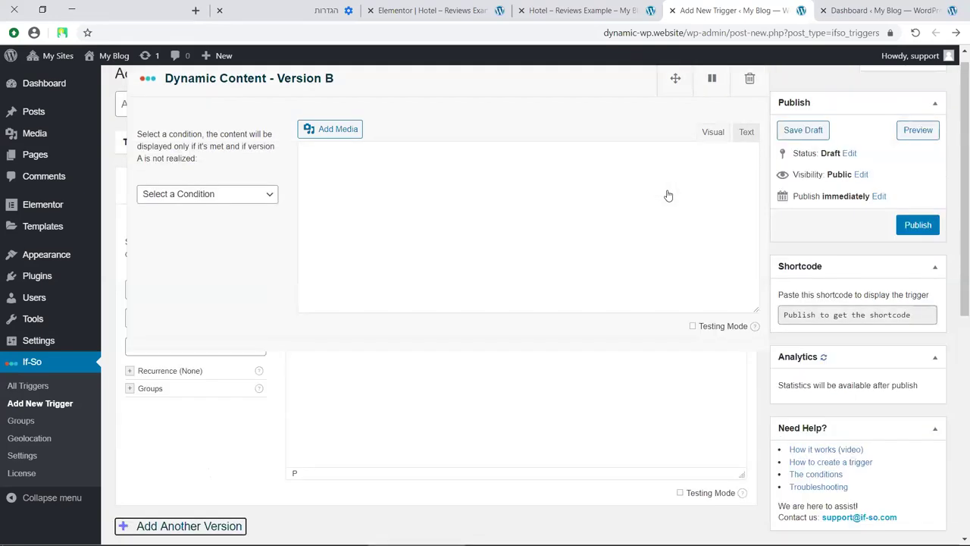
scroll(659, 191, up, 2)
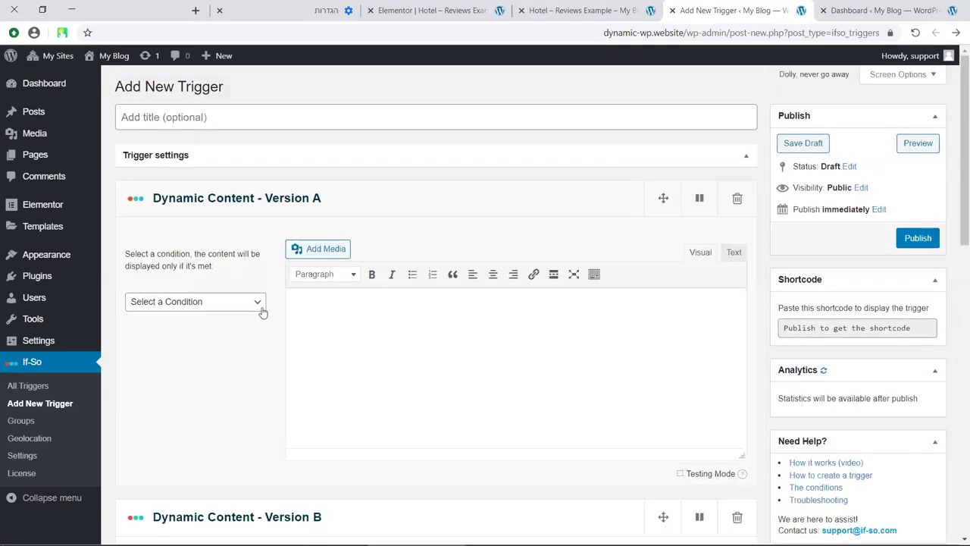
Set the Version A condition to User Behavior with the Browser Language option
click(257, 303)
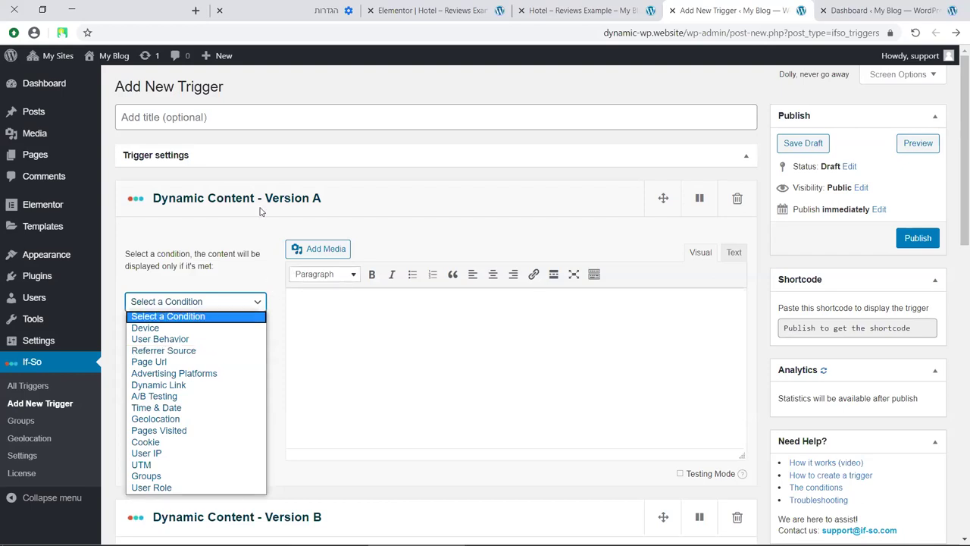
scroll(258, 146, down, 2)
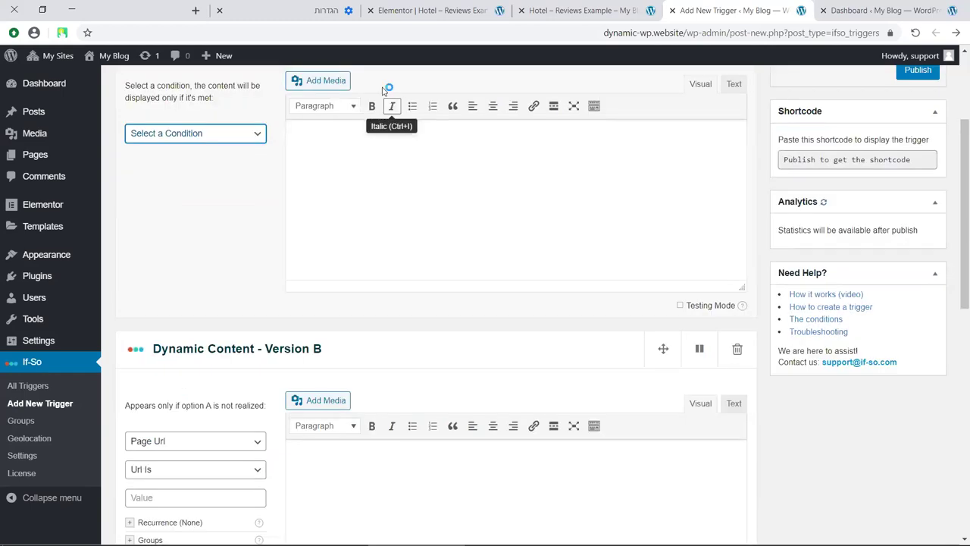
click(259, 136)
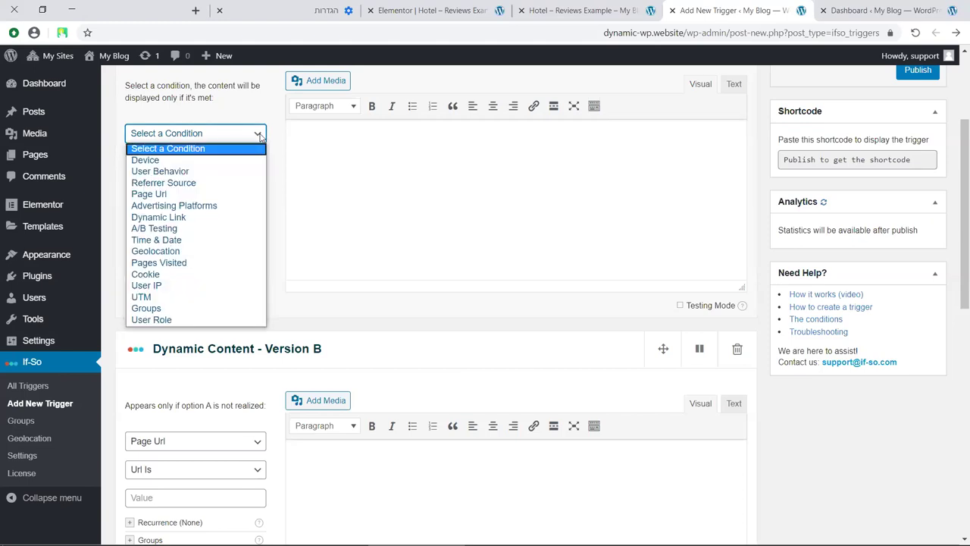
click(235, 172)
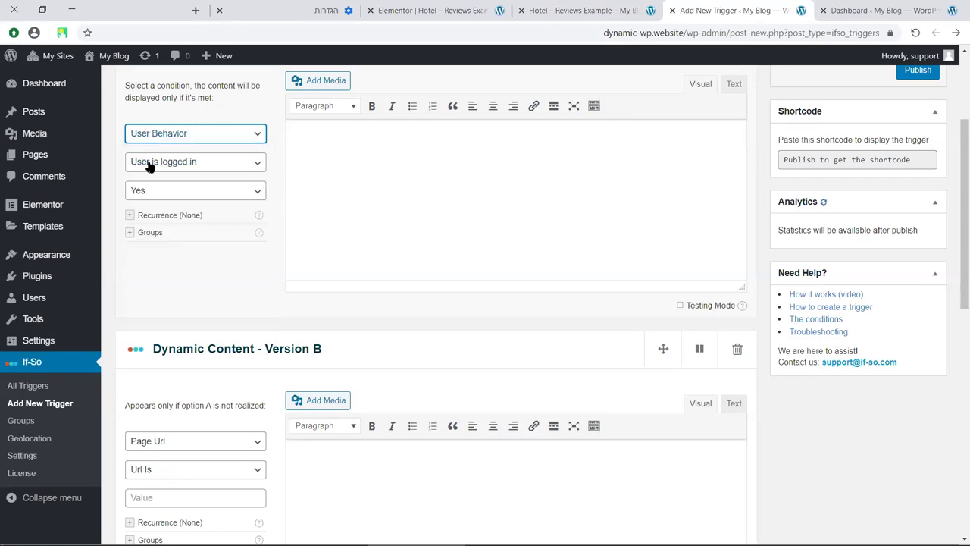
click(198, 170)
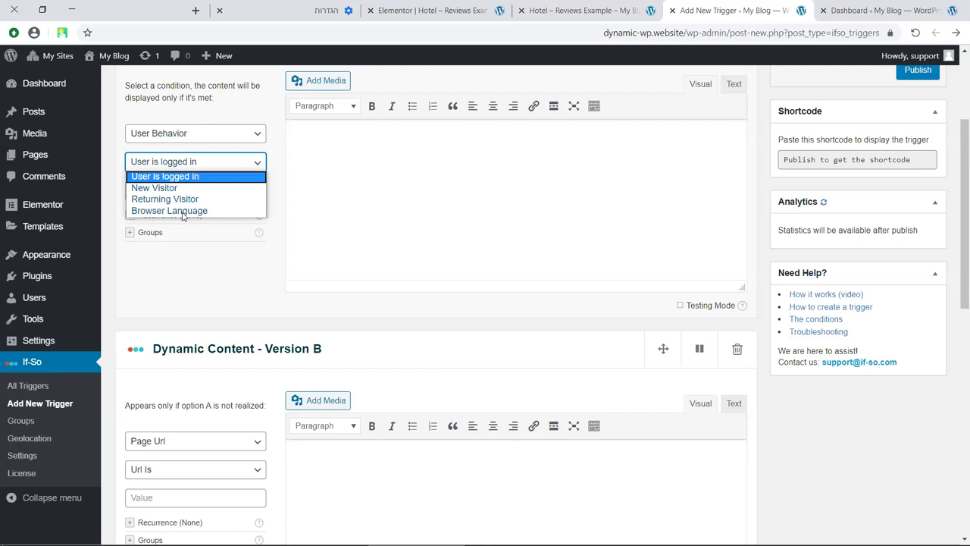
click(182, 210)
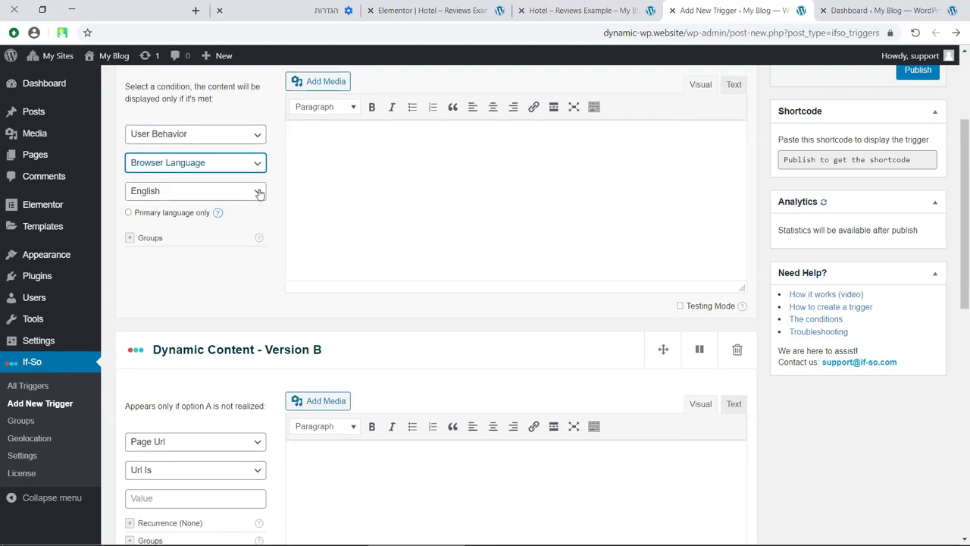
Choose Spanish as Version A's browser language and enter "Hola" as its content
click(258, 194)
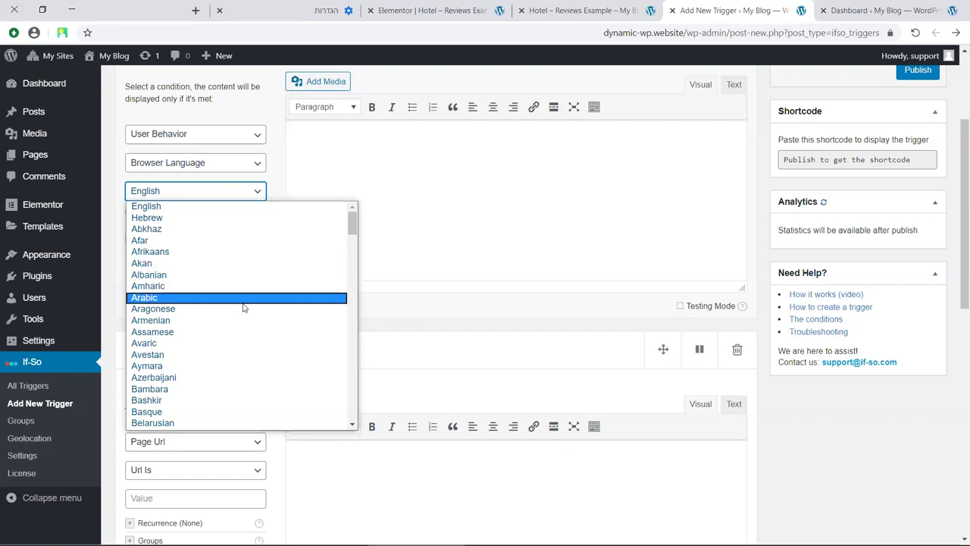
text(spa)
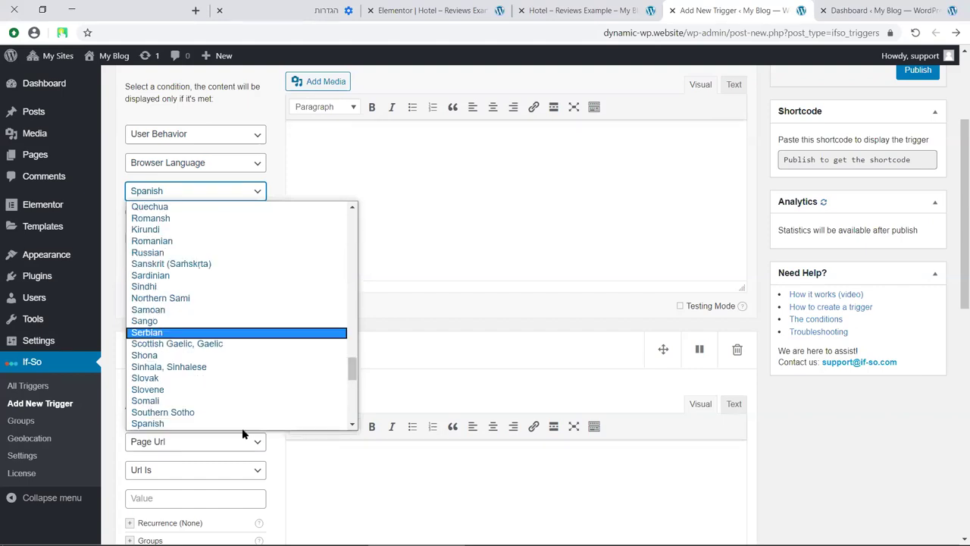
click(241, 423)
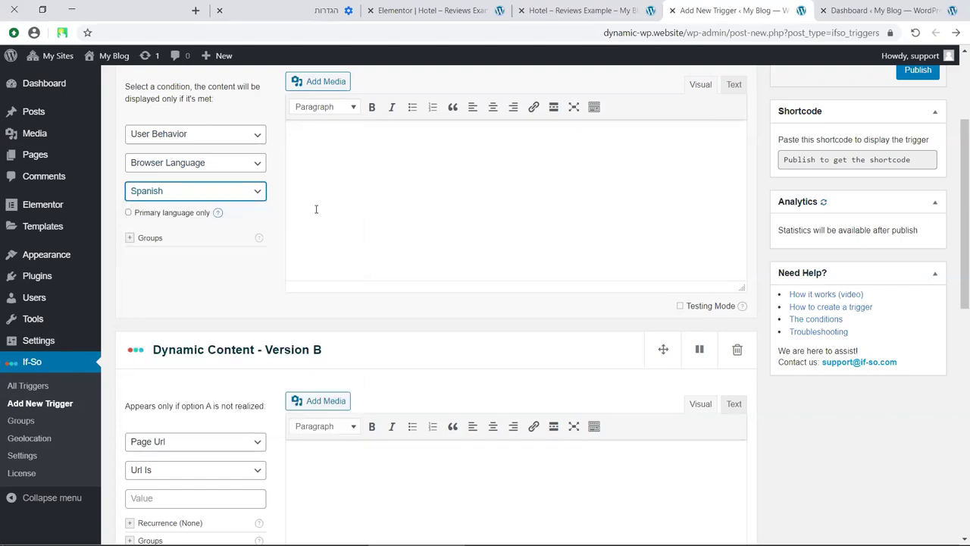
click(337, 148)
text(Hola)
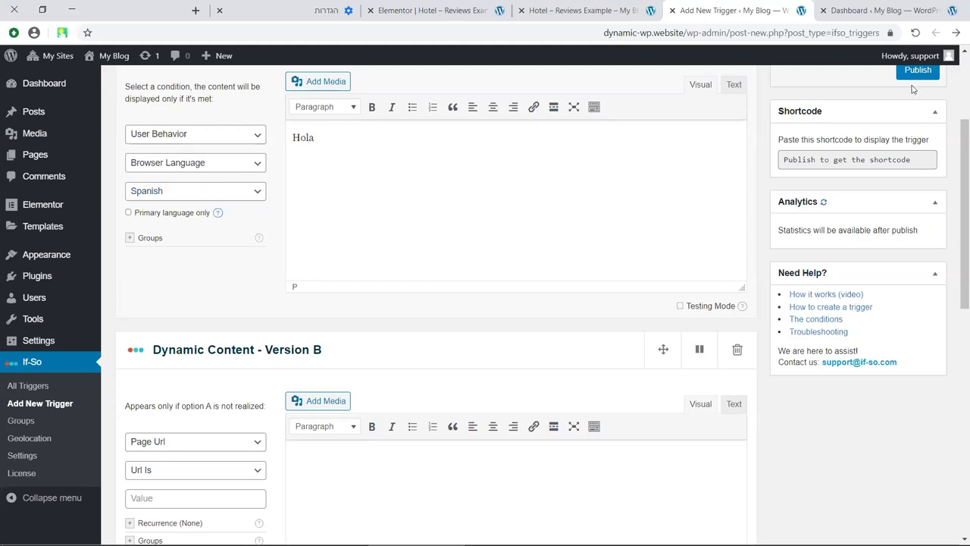
Delete the Version B block and enter "Hey" as the trigger's default content
click(738, 351)
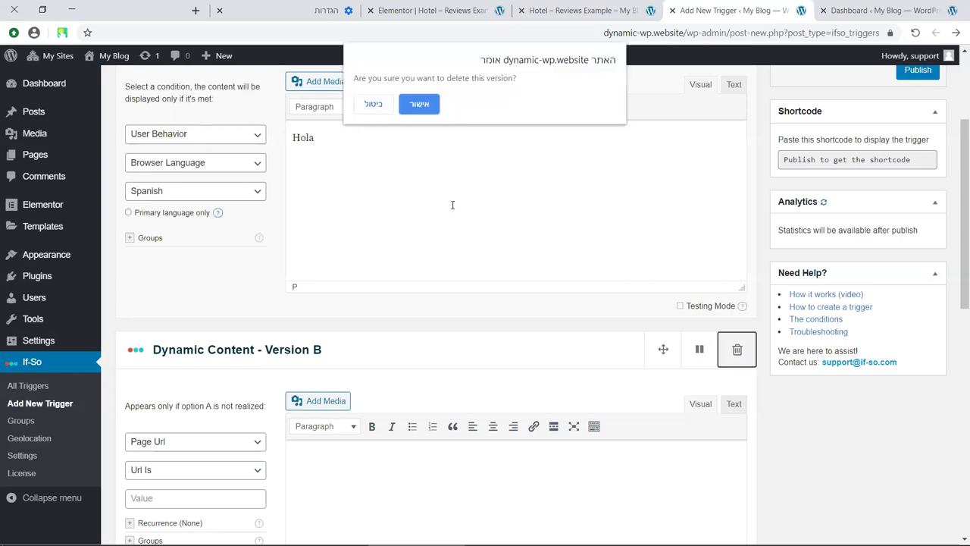
key(Return)
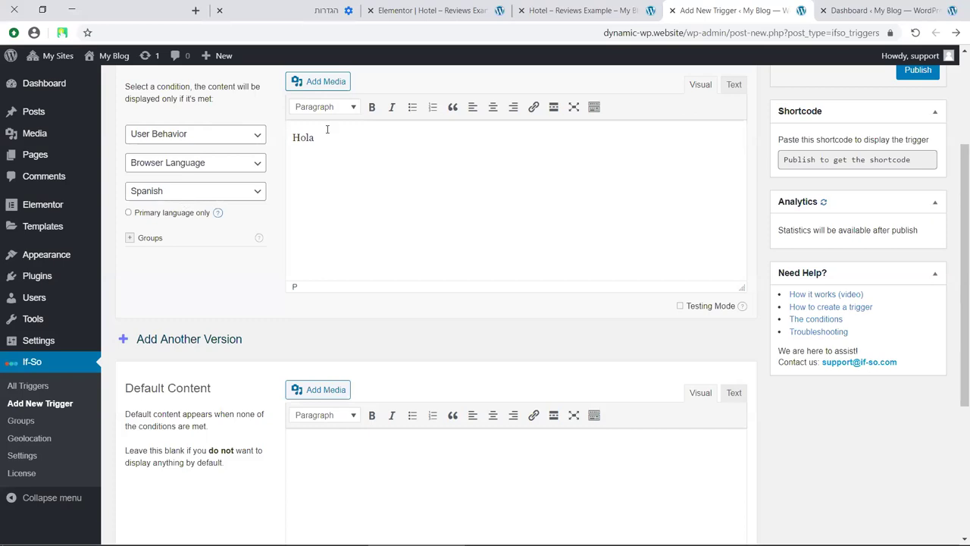
scroll(333, 174, down, 2)
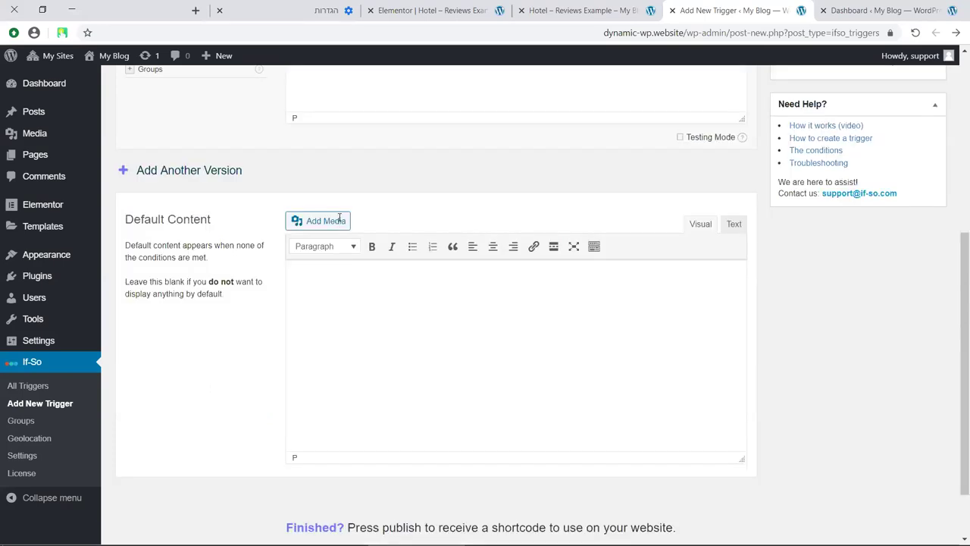
click(338, 281)
text(Hey)
Publish the trigger and copy its shortcode
scroll(871, 258, up, 1)
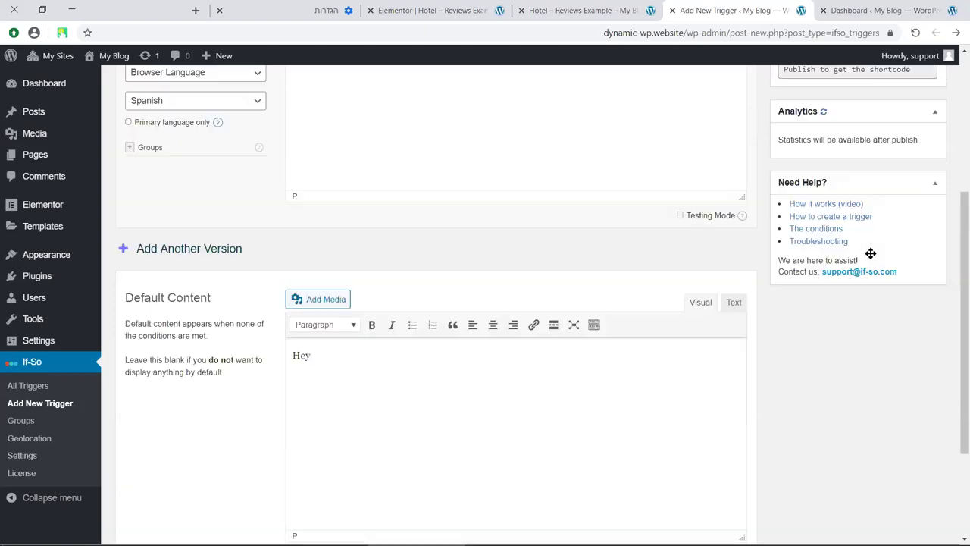
scroll(929, 241, up, 3)
click(926, 239)
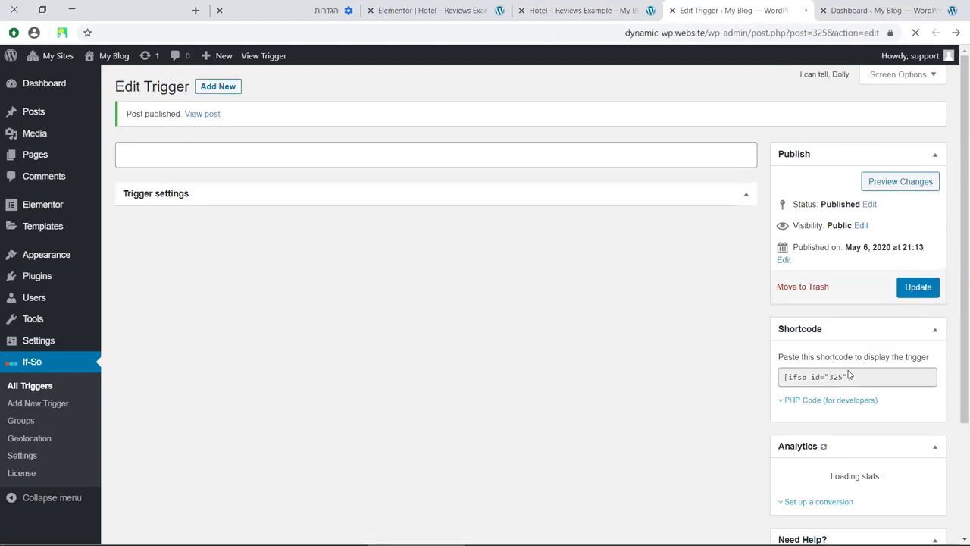
click(805, 377)
key(ctrl+c)
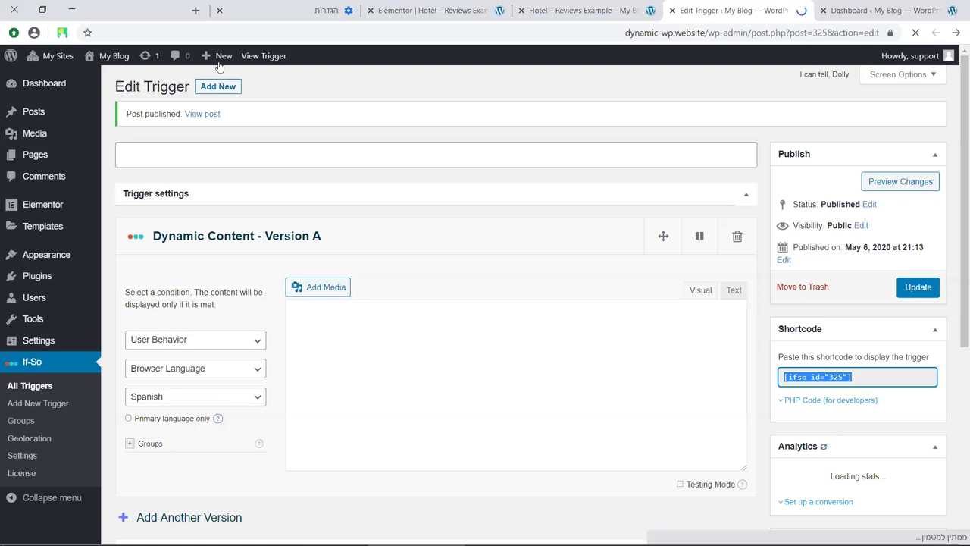
Create a new page titled "Test" and paste the trigger shortcode [ifso id="325"] as its body
middle_click(215, 111)
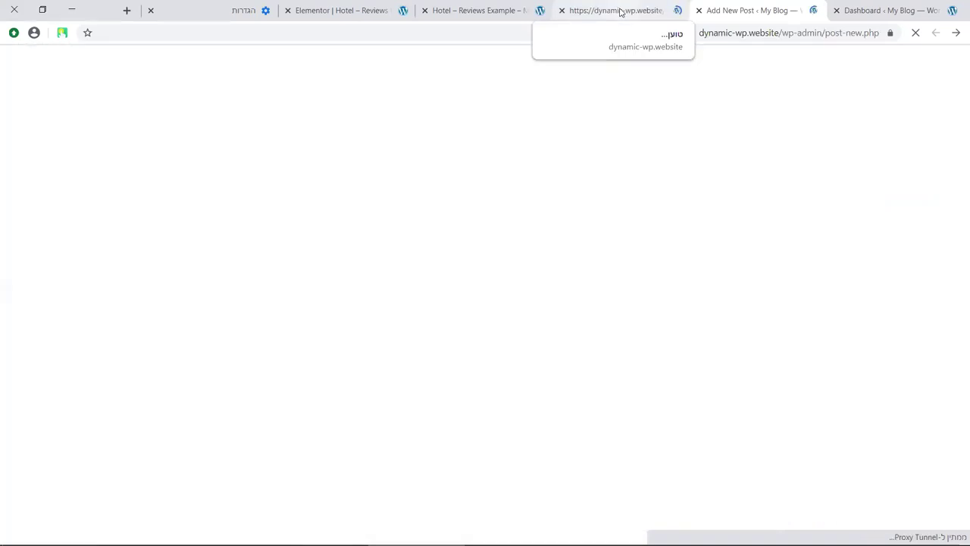
click(619, 12)
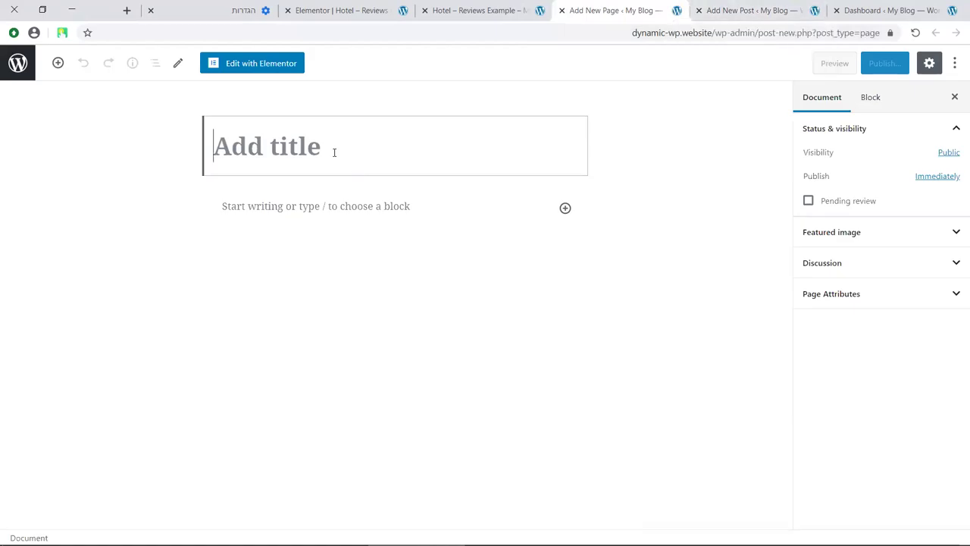
text(Tes)
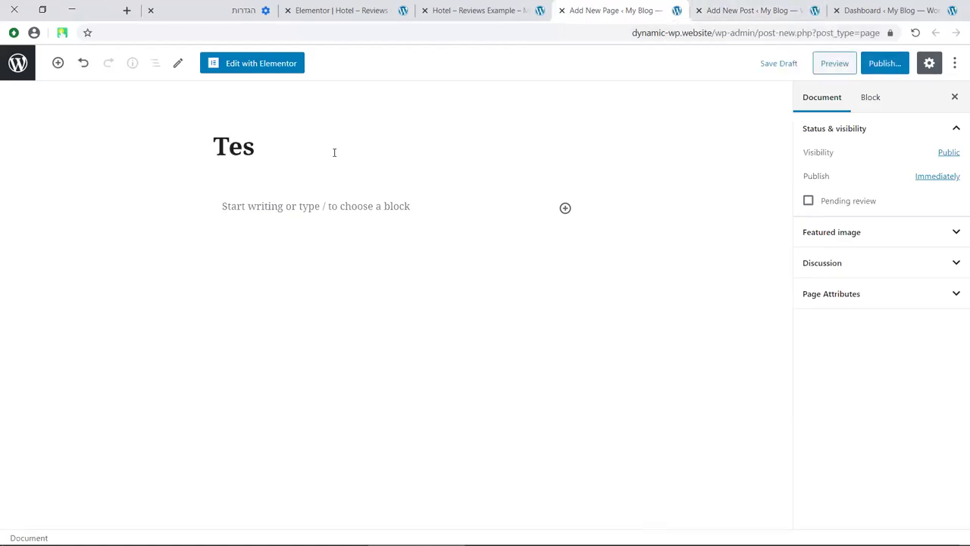
text(t)
key(Return)
key(ctrl+v)
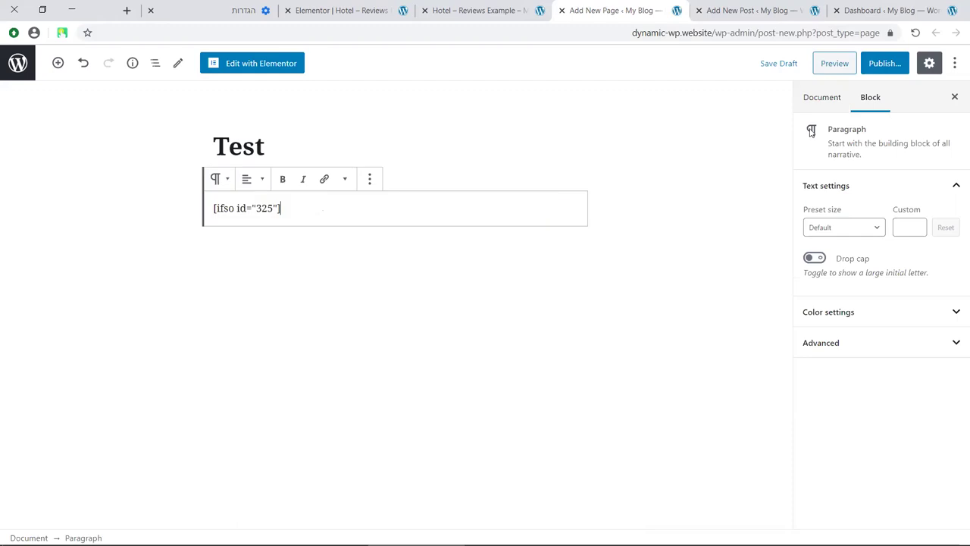
Publish the Test page and view the trigger's content on the live page
click(883, 64)
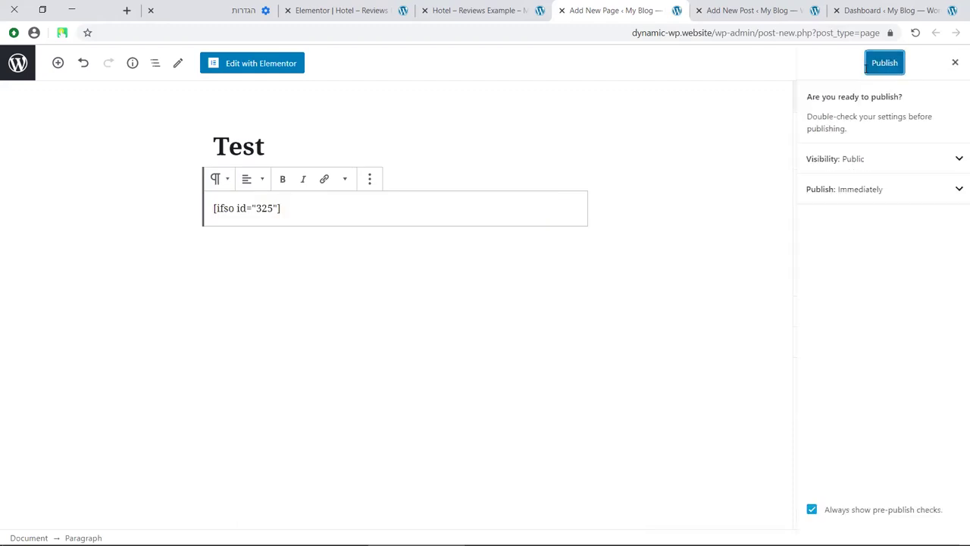
click(881, 64)
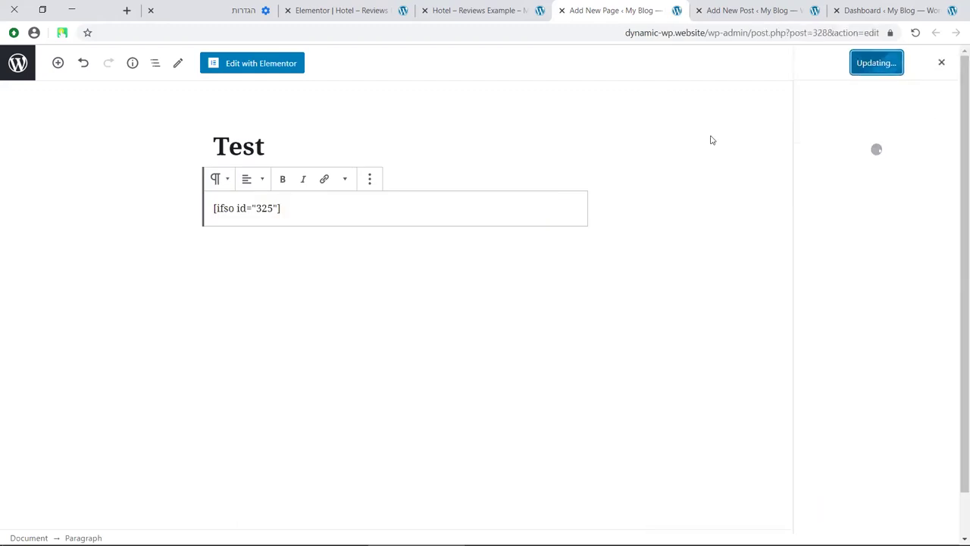
click(841, 193)
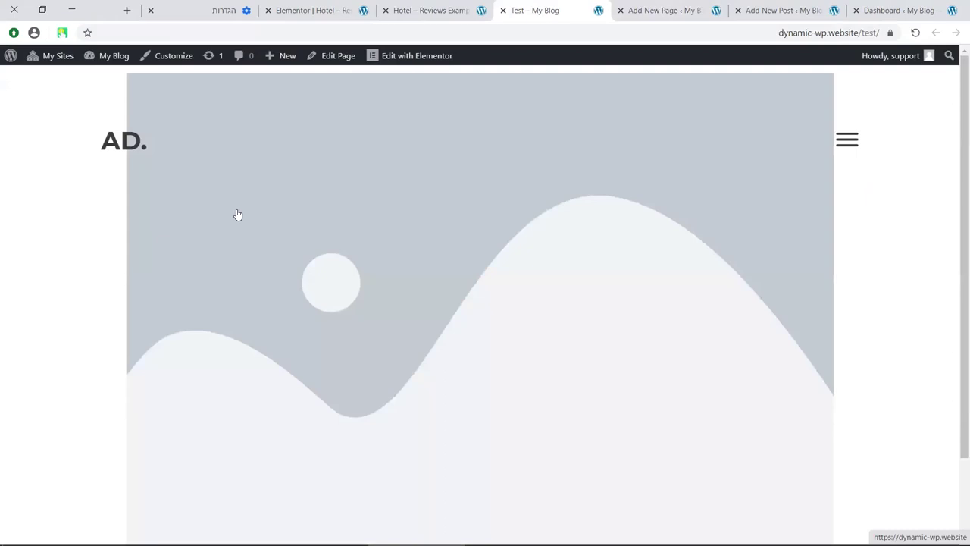
scroll(284, 440, down, 1)
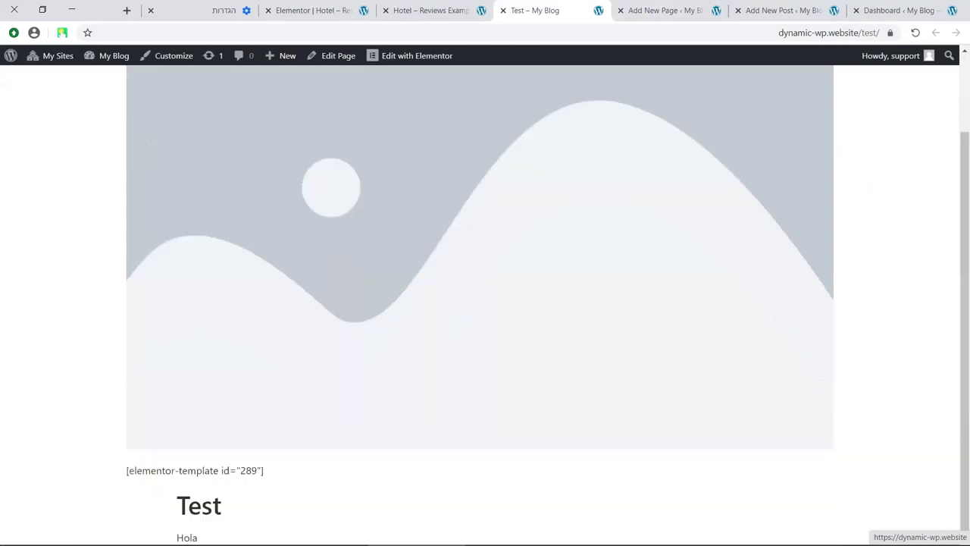
Remove Spanish from the preferred languages in the browser's language settings
drag(177, 537, 197, 537)
key(ctrl+9)
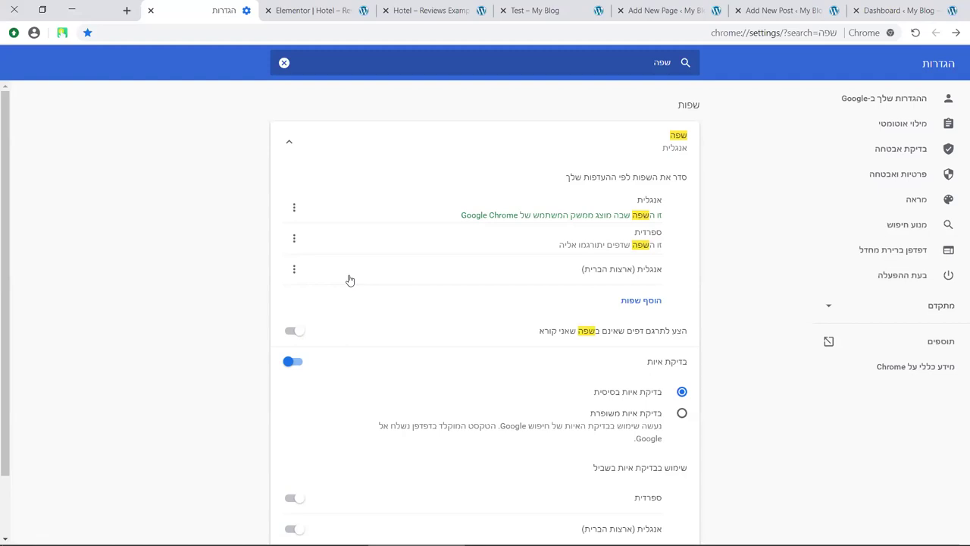
click(397, 314)
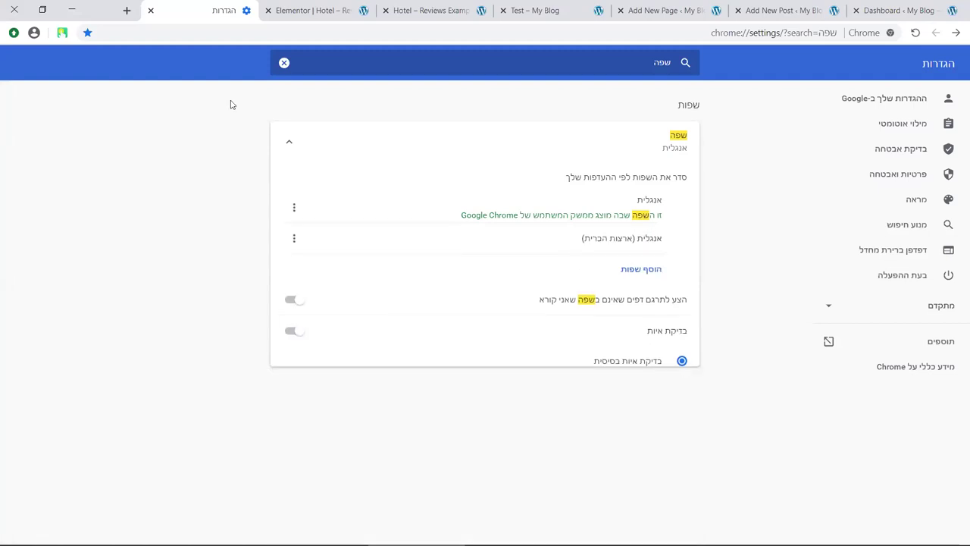
Reload the live Test page to check which trigger content it displays
click(318, 13)
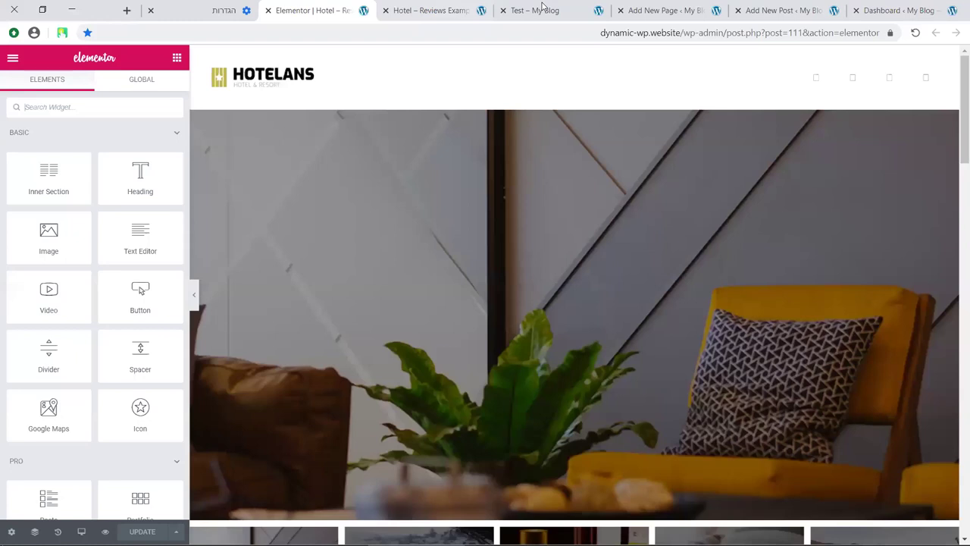
click(539, 8)
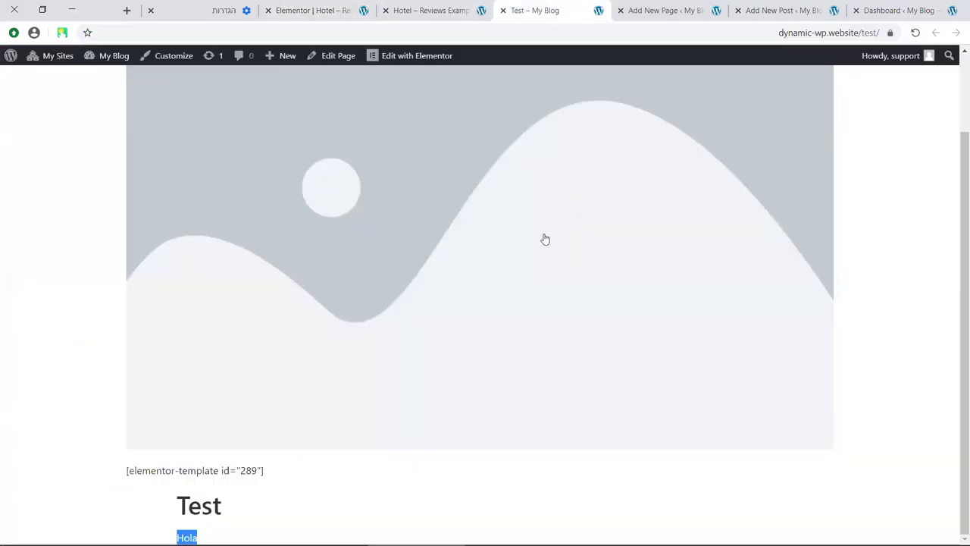
key(F5)
Reopen the trigger with shortcode id 325 for editing and go to its Version A condition
click(663, 11)
click(786, 10)
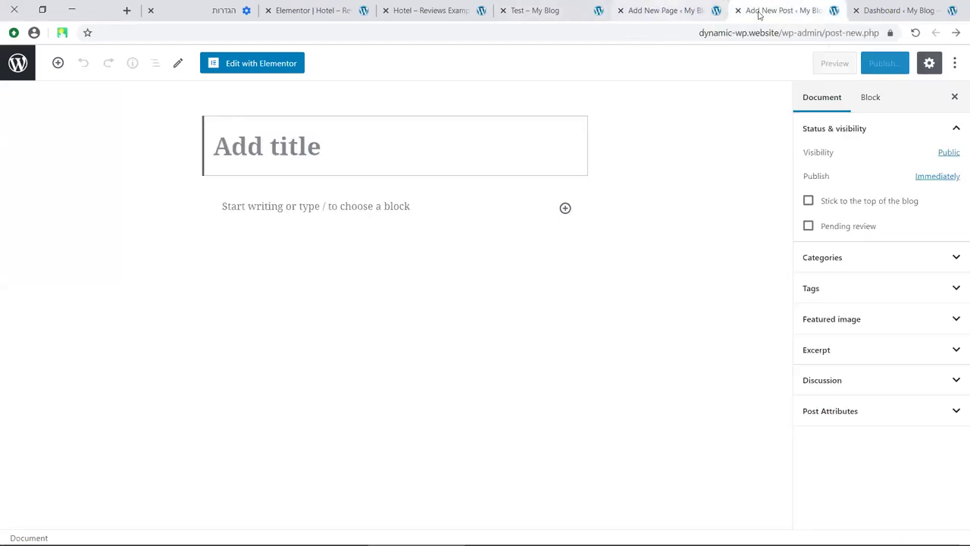
click(955, 35)
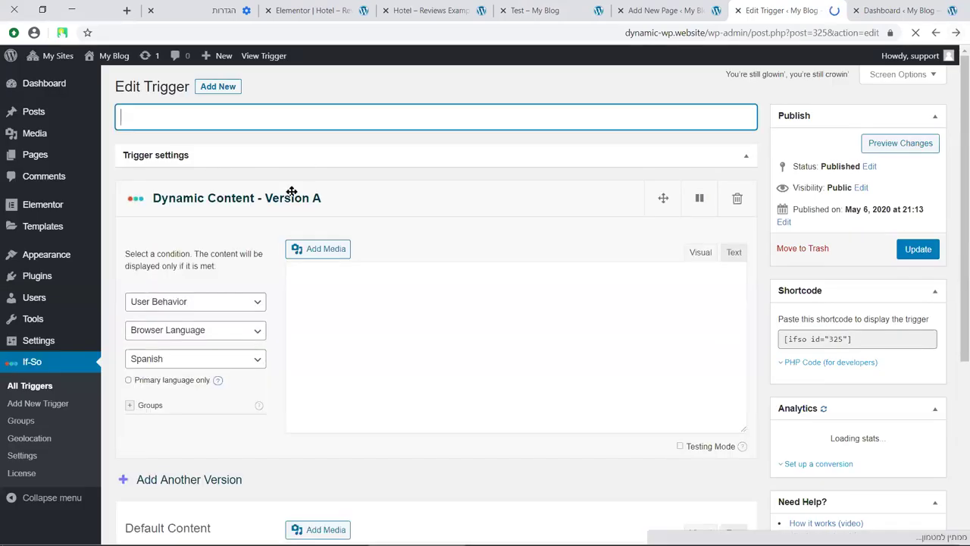
scroll(292, 190, down, 1)
scroll(280, 162, down, 1)
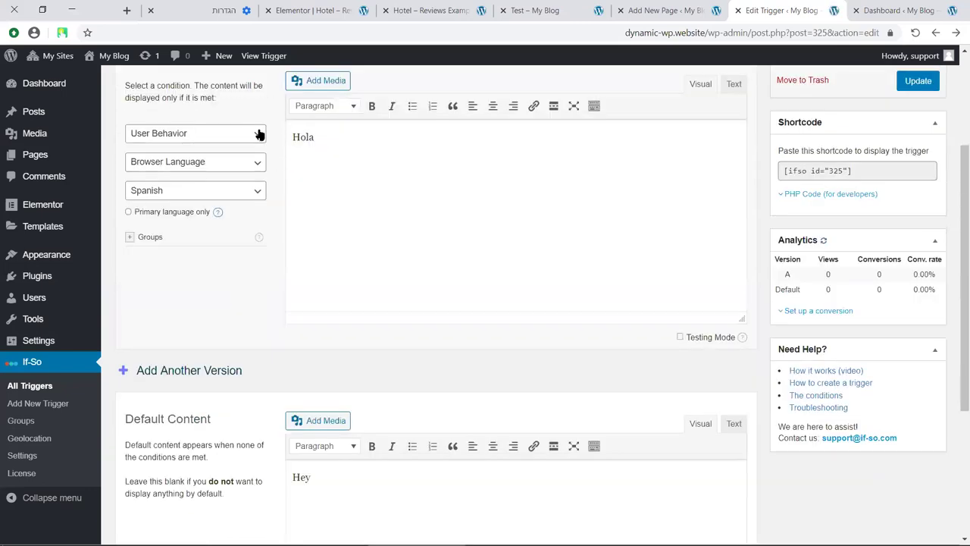
Set the Version A condition to Device and load the content on Desktop
click(258, 135)
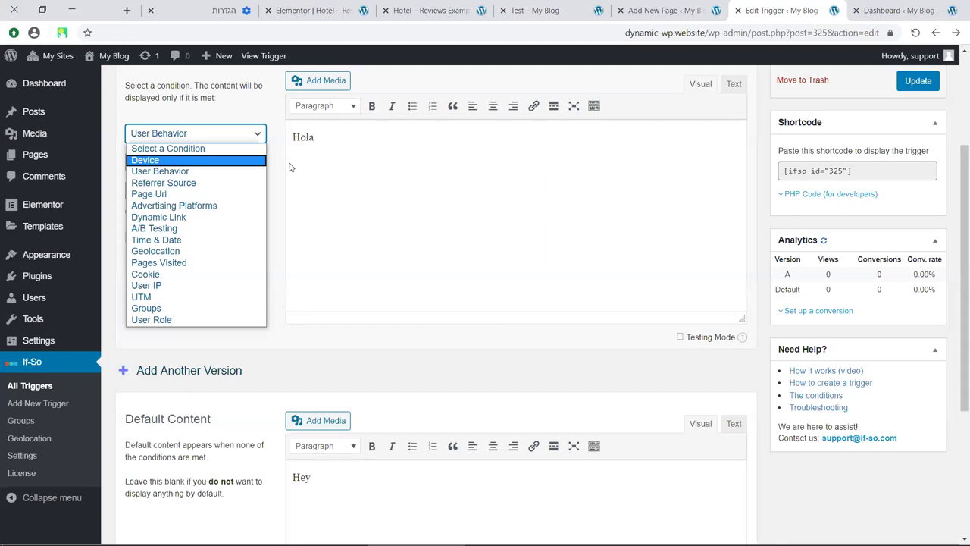
click(249, 161)
click(134, 218)
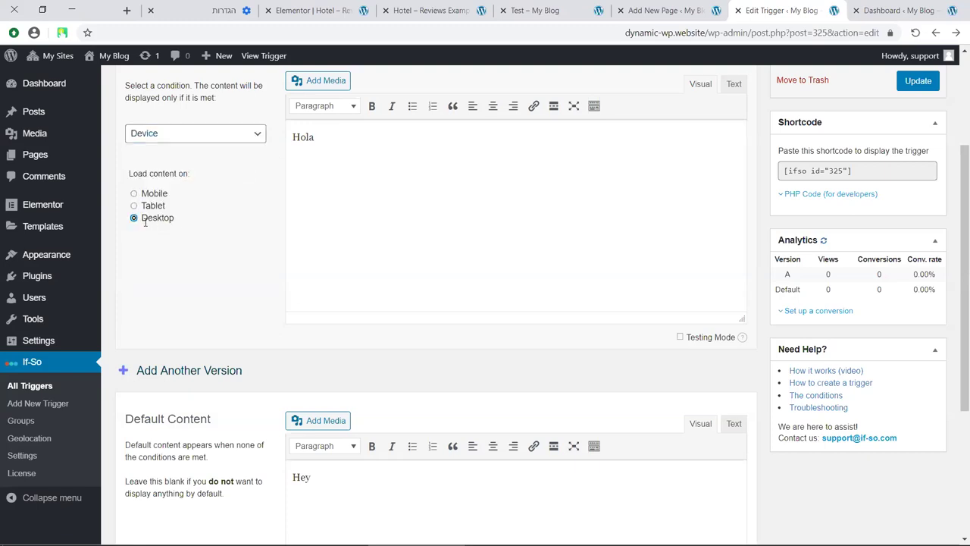
Try the User Behavior condition for Version A with Returning Visitor and look through its behavior options
click(259, 135)
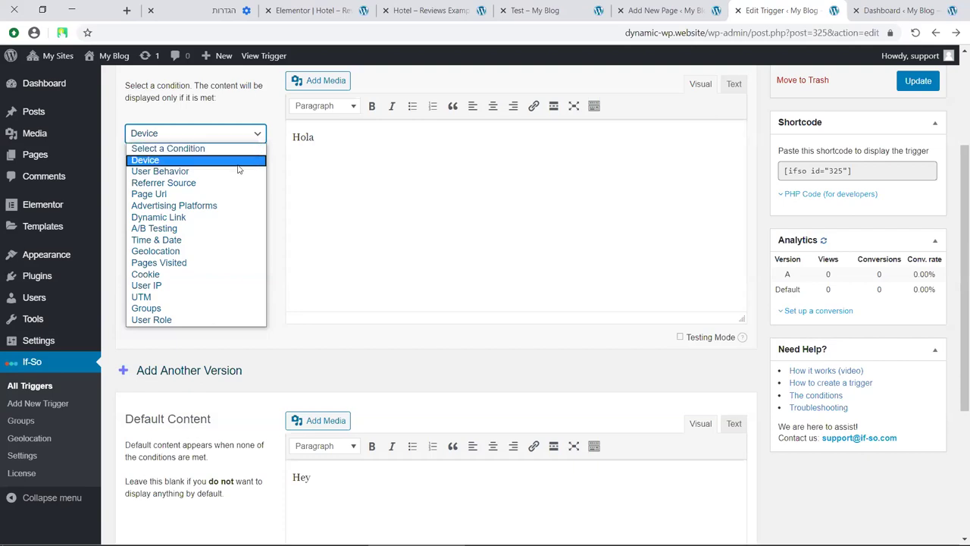
click(238, 171)
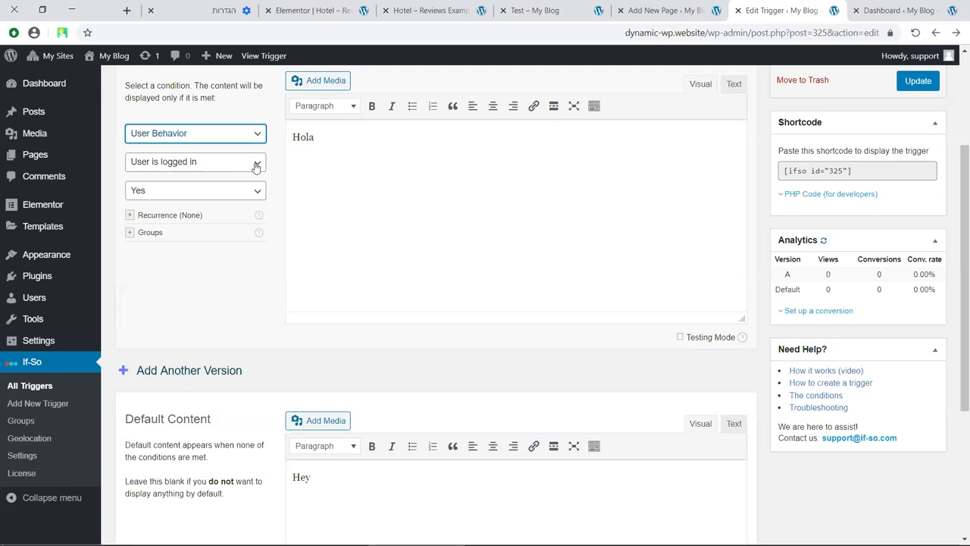
click(254, 166)
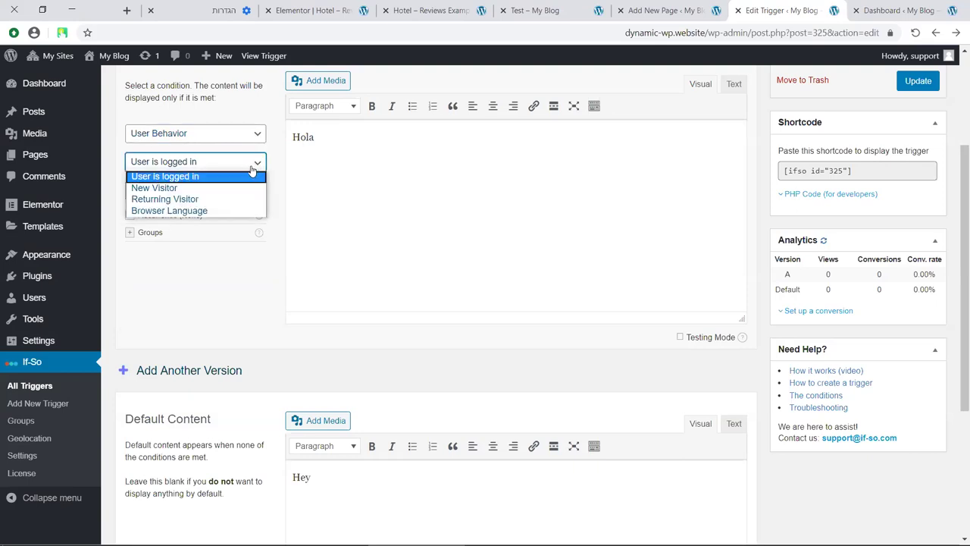
click(216, 200)
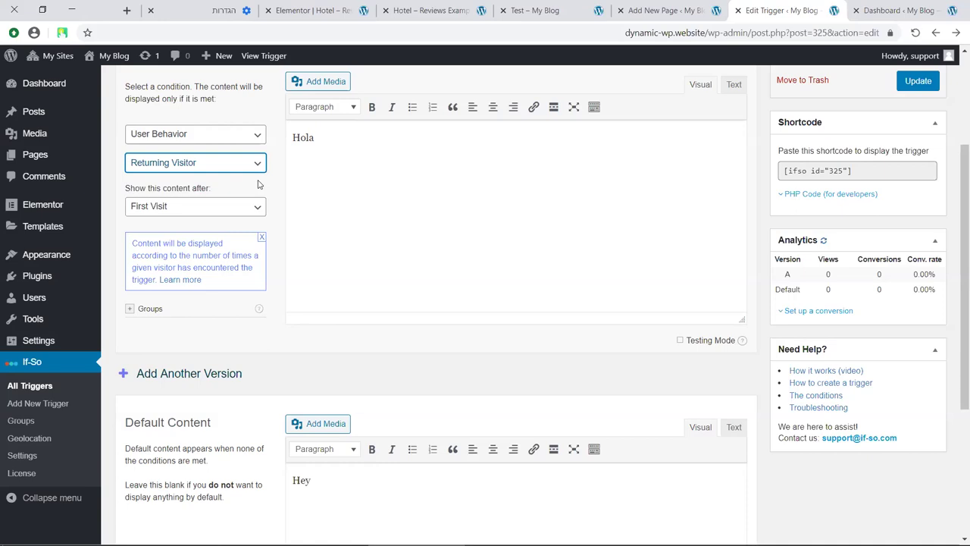
click(258, 140)
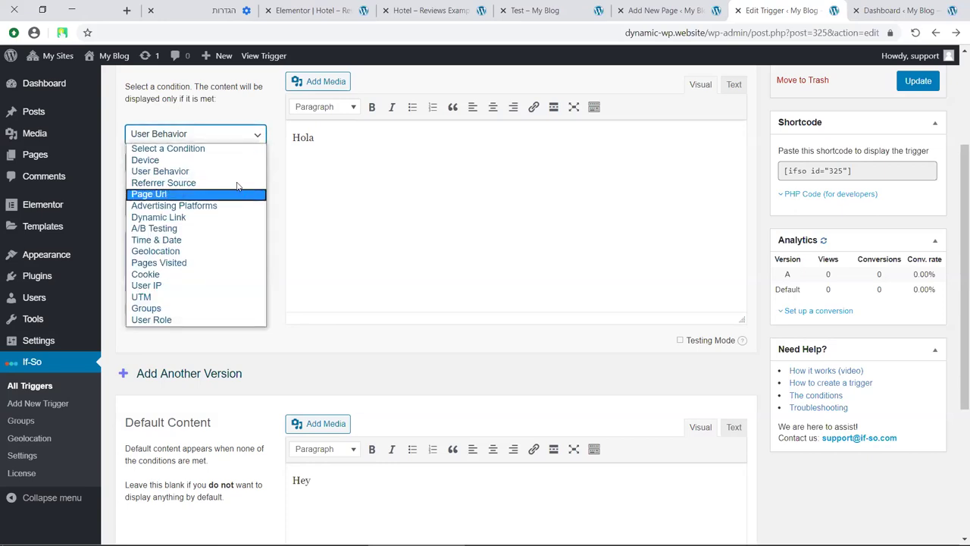
click(252, 170)
click(255, 164)
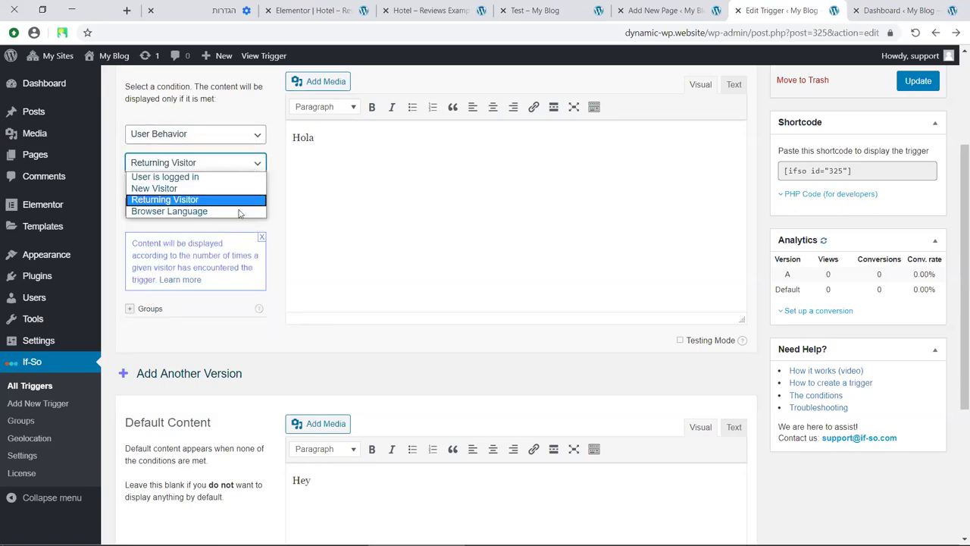
Set the Version A condition to Advertising Platforms with Google Ads and the query name "price"
click(257, 141)
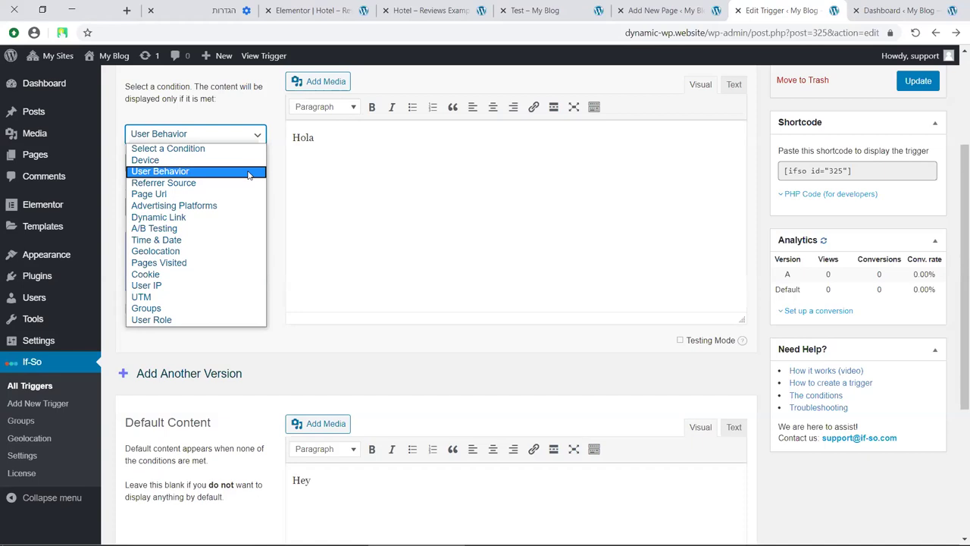
click(201, 205)
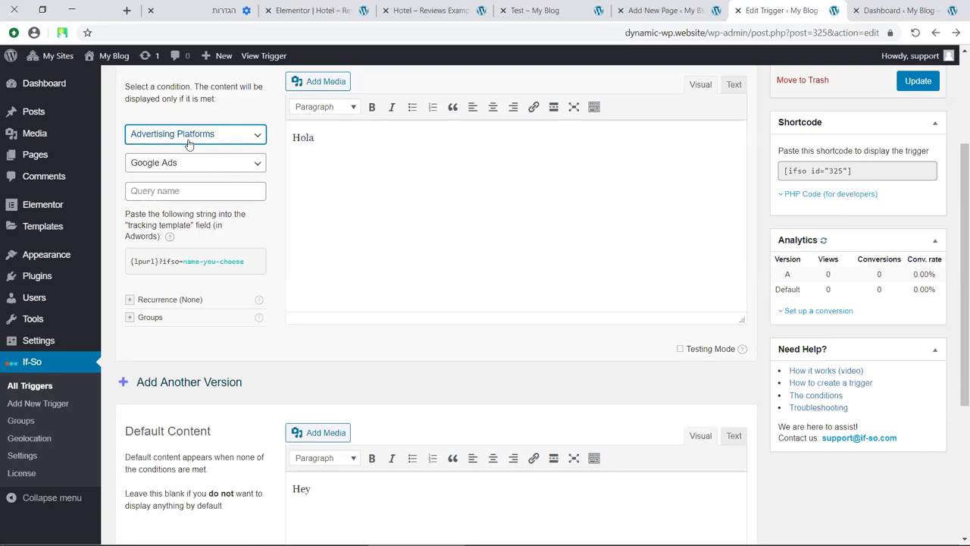
click(166, 192)
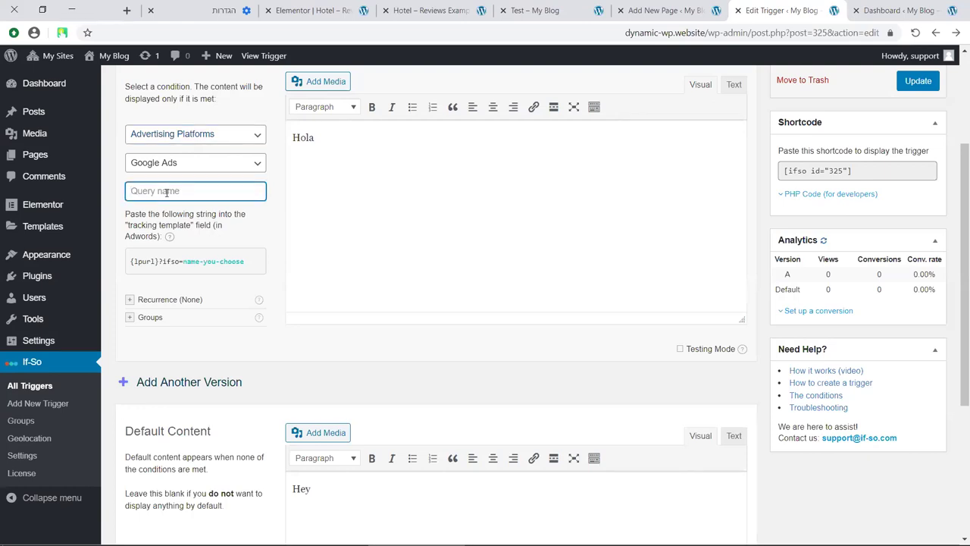
text(price)
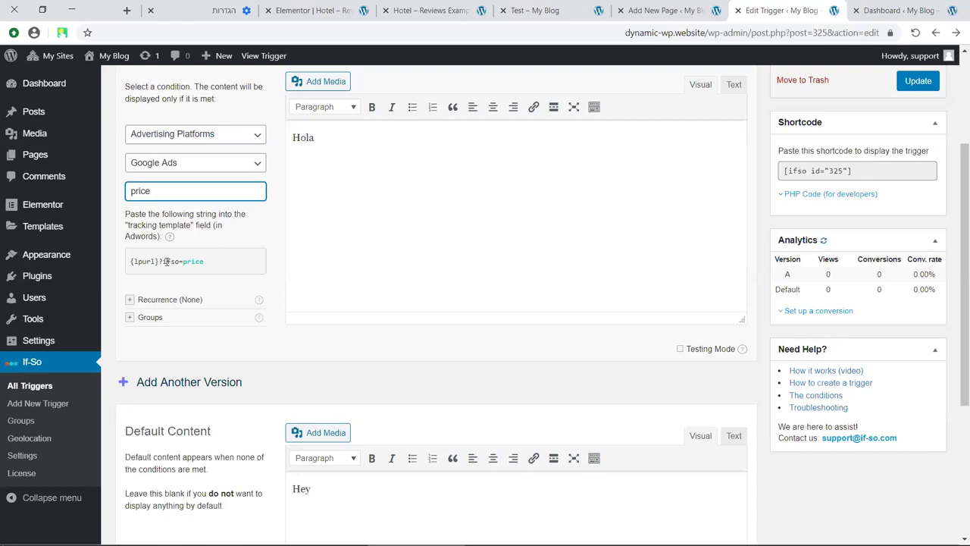
drag(160, 261, 212, 266)
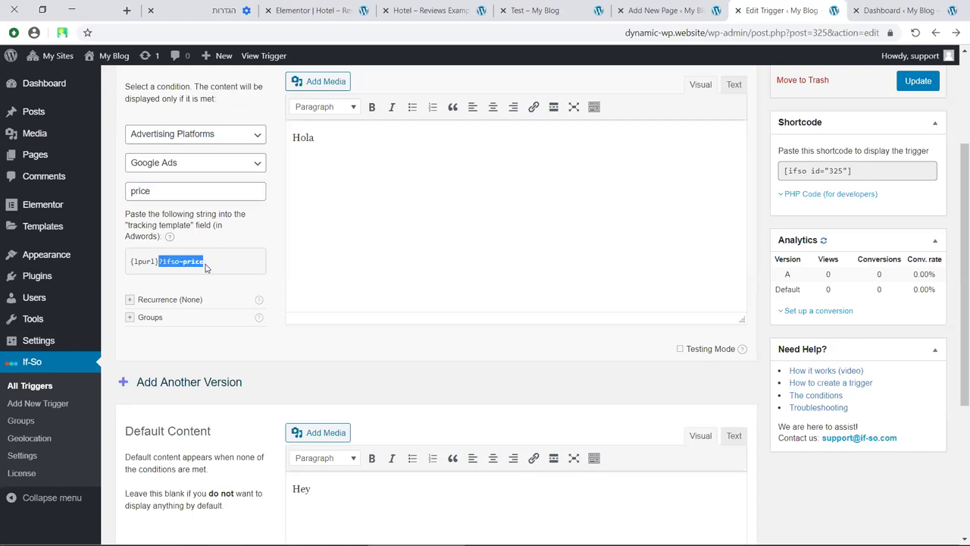
Replace the Version A content with "Price related title"
double_click(316, 137)
text(P)
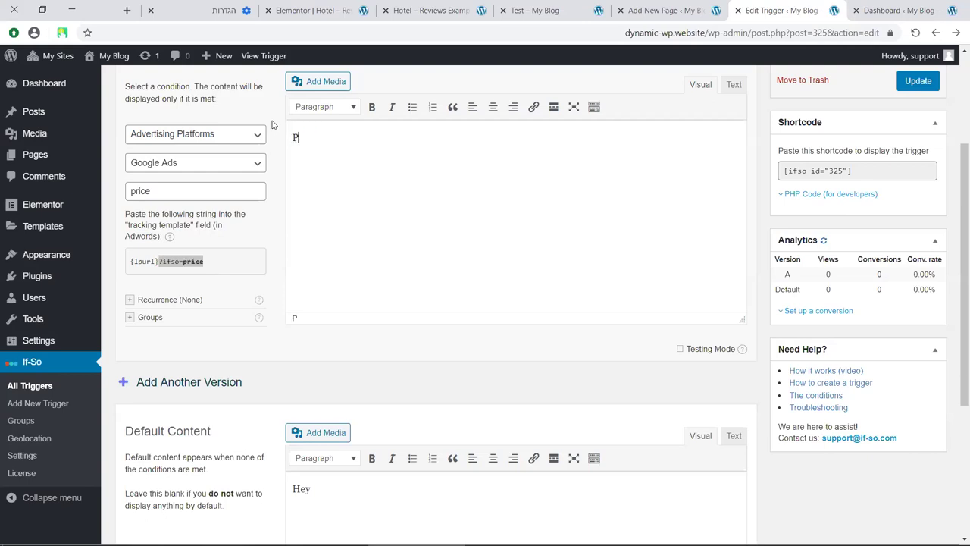
text(rice related title)
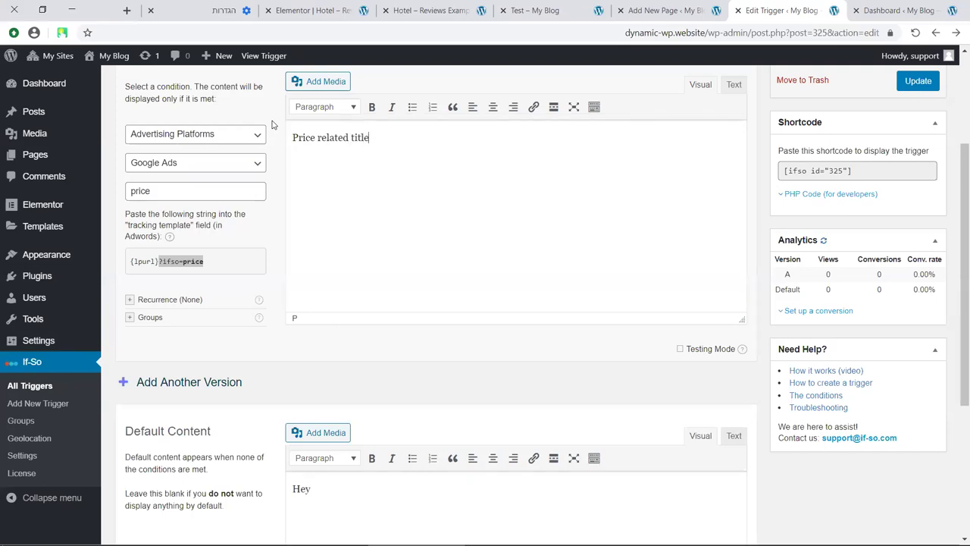
Replace the trigger's default content with "Default title" and update the trigger
scroll(341, 322, down, 2)
drag(312, 320, 273, 331)
text(default)
text(title)
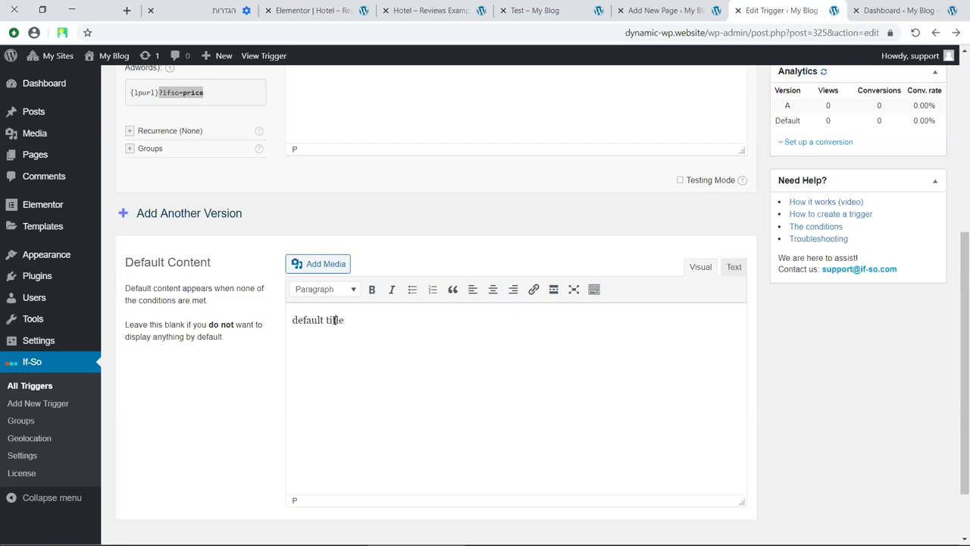
key(Home)
key(Delete)
text(D)
scroll(406, 273, up, 4)
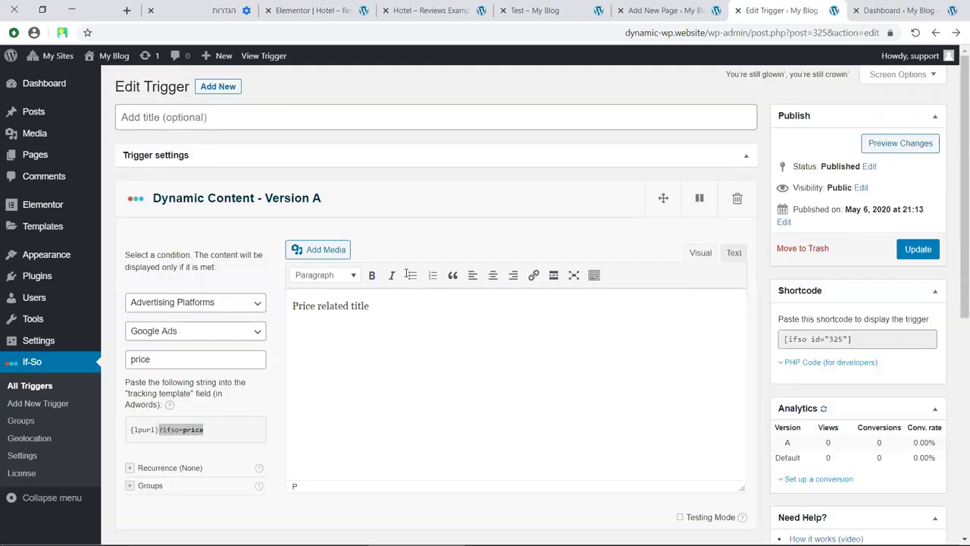
click(915, 253)
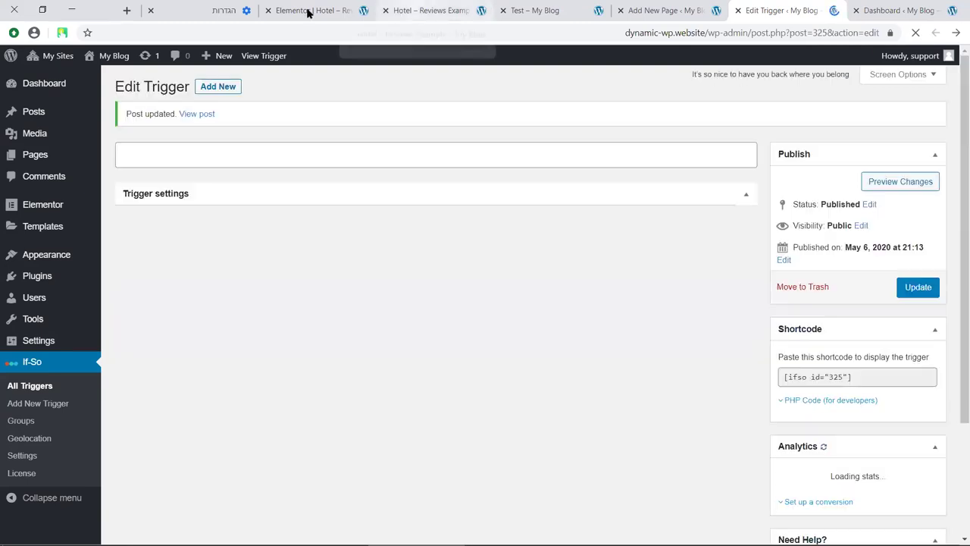
View the Test page without a query string to check the trigger content it displays
click(309, 12)
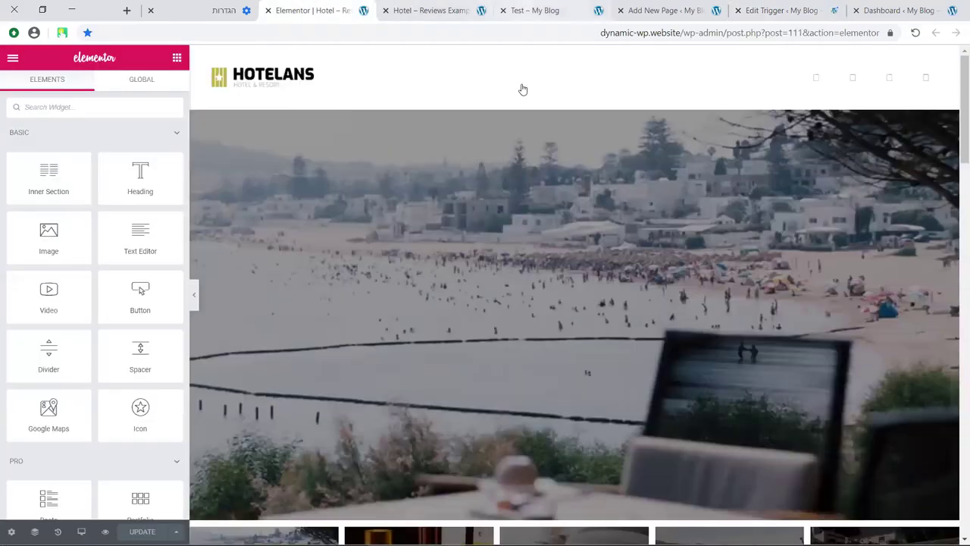
key(ctrl+4)
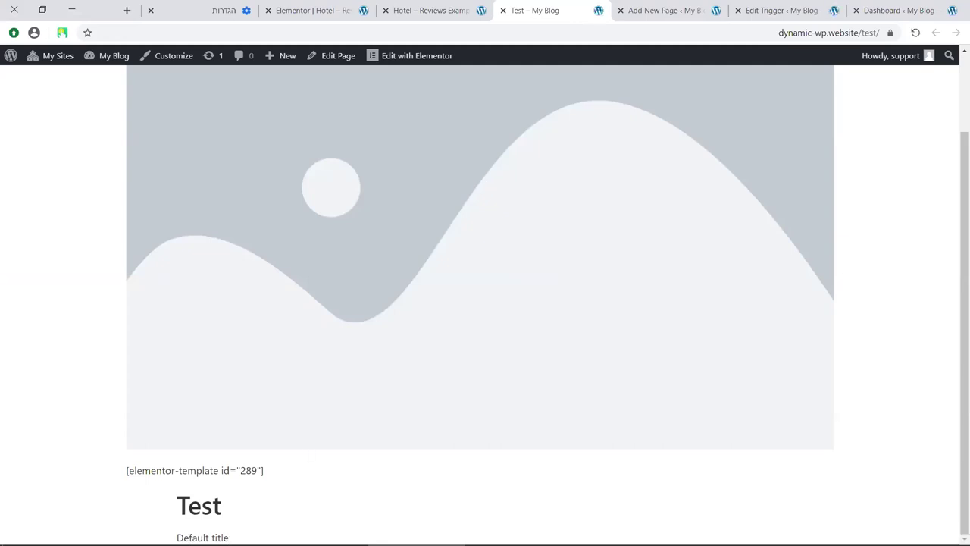
triple_click(202, 537)
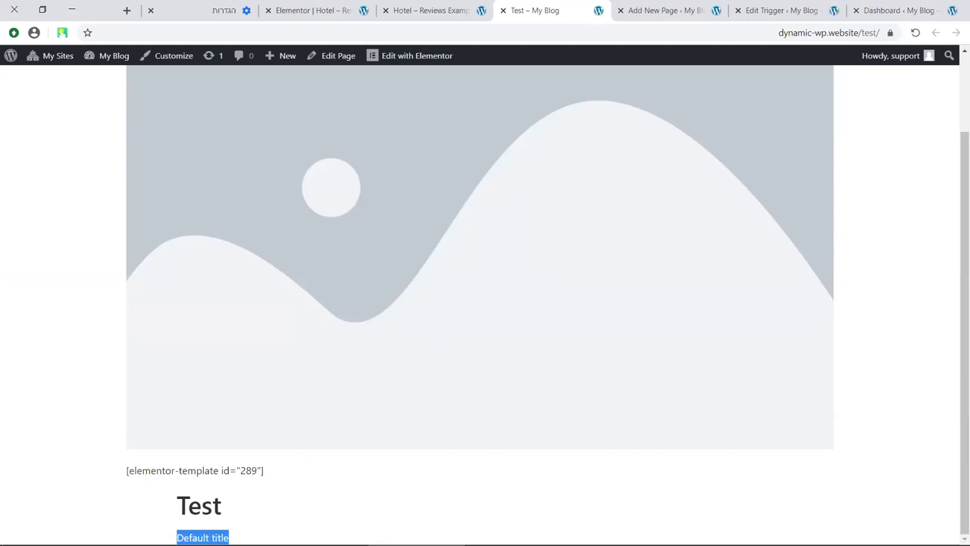
Go back to the trigger and review the ?ifso=price string alongside the Version A content
click(667, 11)
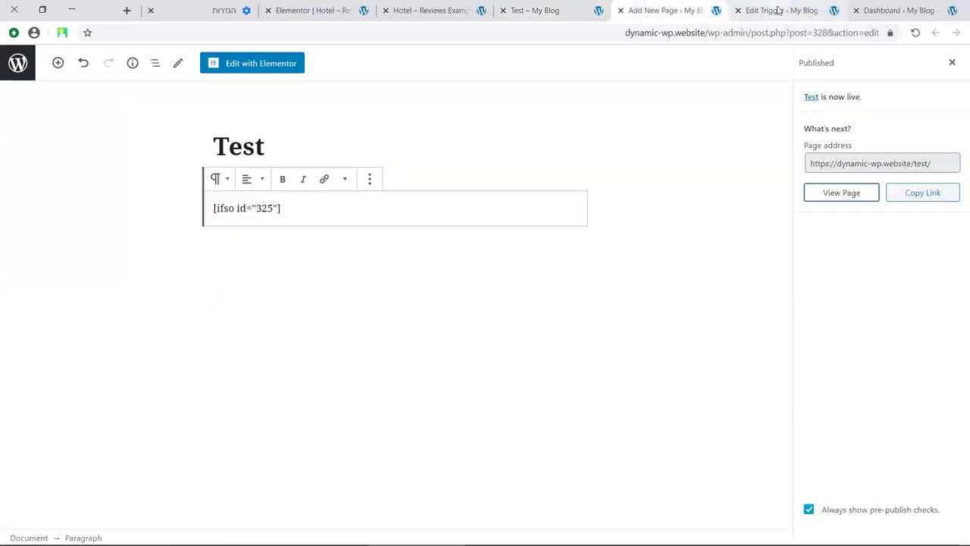
key(ctrl+Tab)
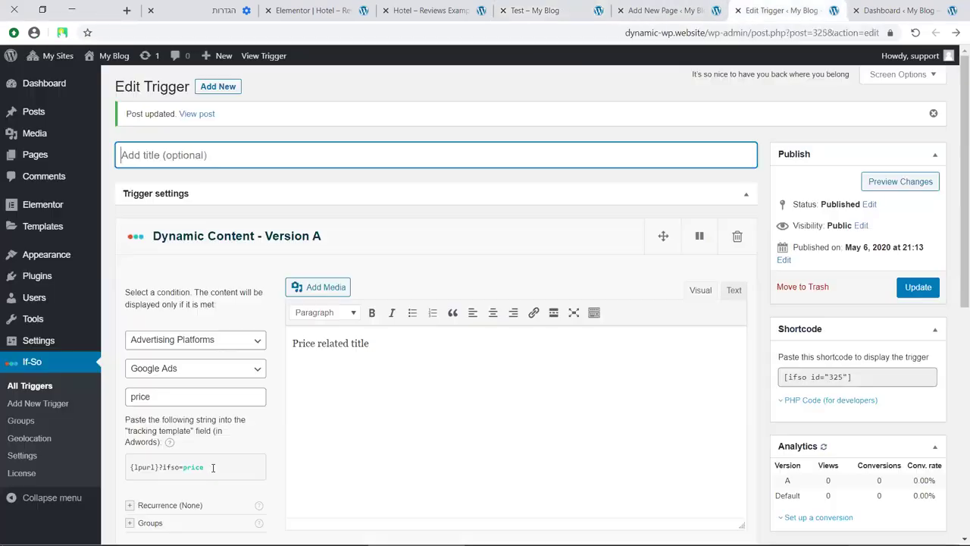
drag(161, 465, 203, 467)
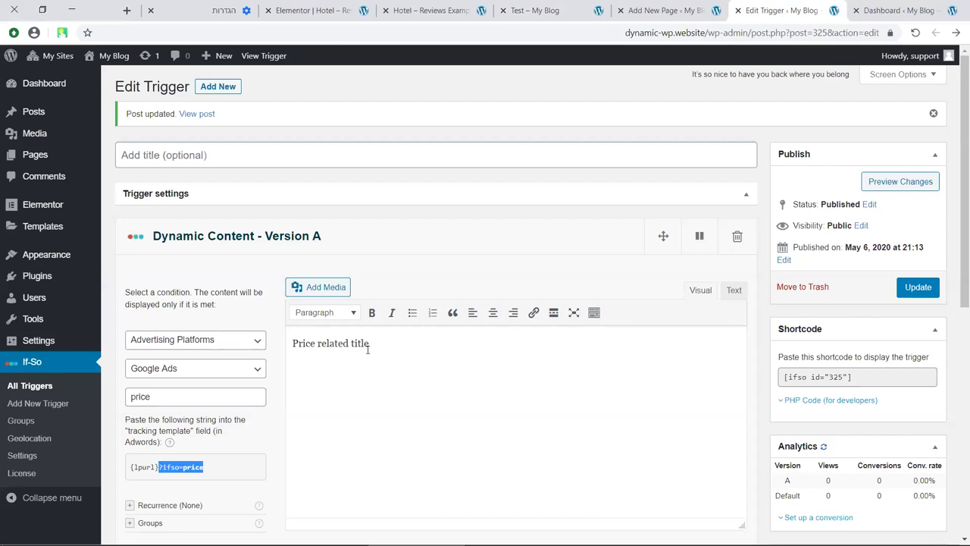
drag(301, 344, 315, 345)
click(213, 473)
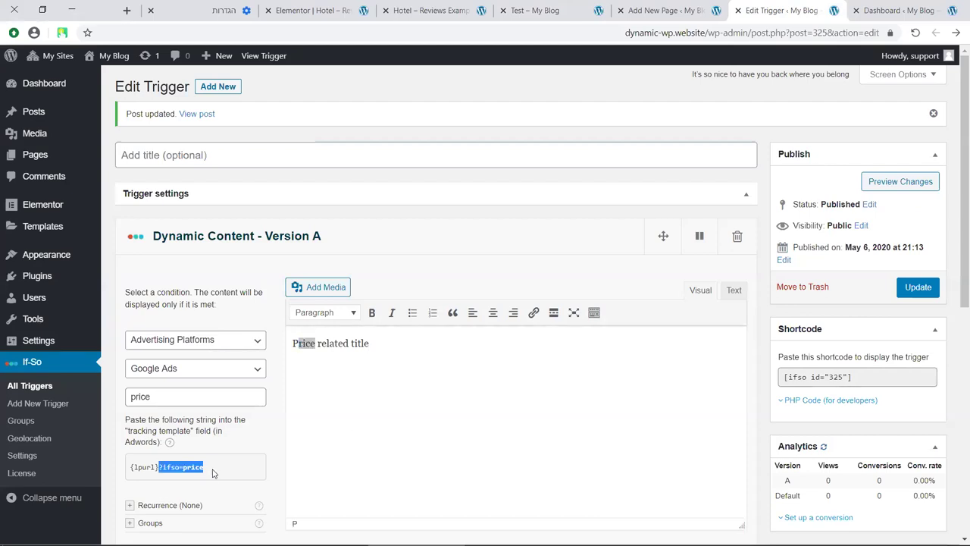
Load the live Test page with the query string ?ifso=price added to its address
click(331, 15)
key(ctrl+Tab)
key(ctrl+Tab)
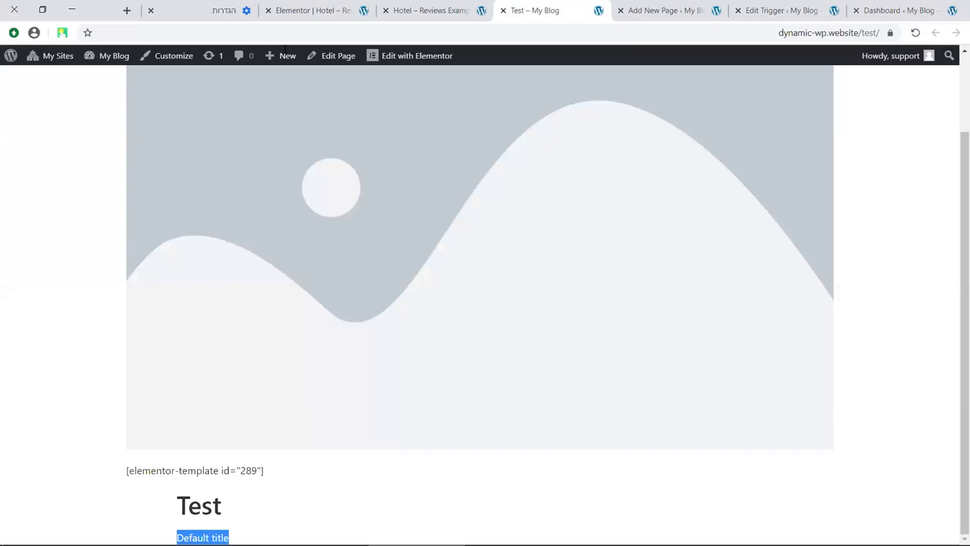
click(298, 38)
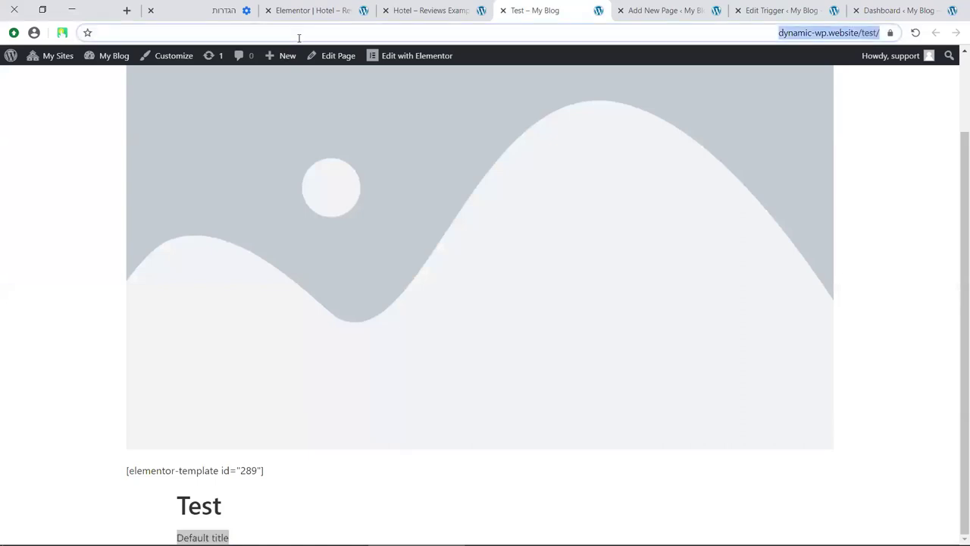
text(dynamic-wp.website/test/?ifso=price)
key(Return)
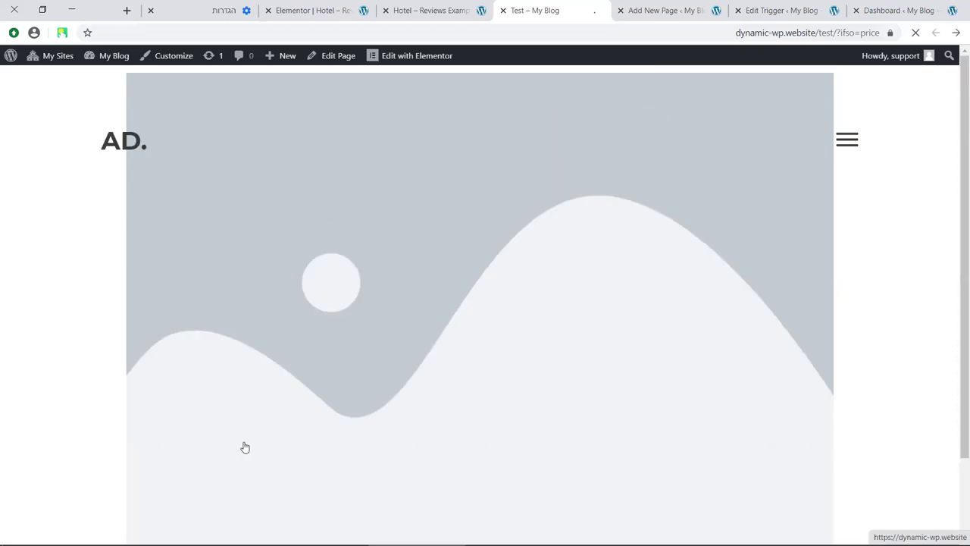
Check the trigger content displayed beneath the Test heading on the page loaded with ?ifso=price
scroll(288, 409, down, 1)
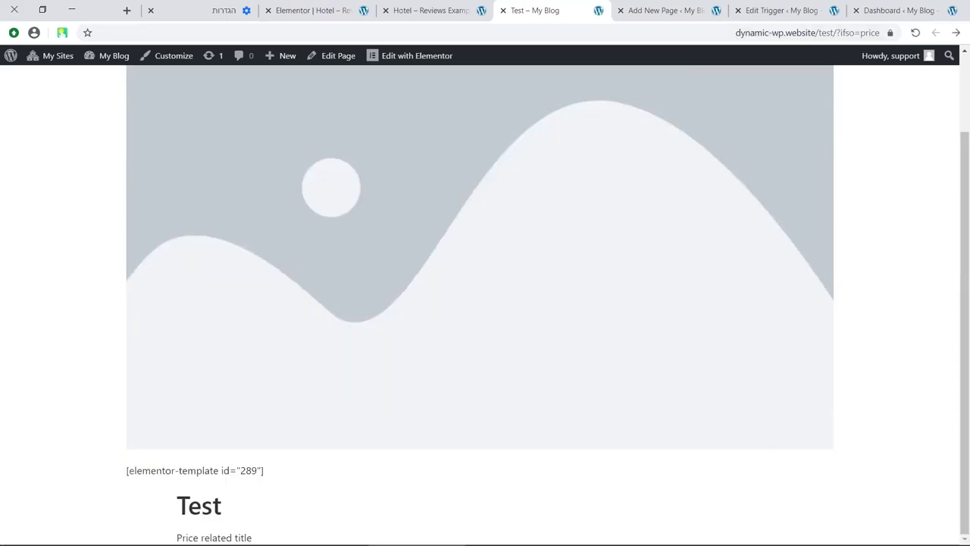
drag(176, 538, 252, 537)
mouse_move(177, 537)
mouse_down()
mouse_move(194, 537)
mouse_move(177, 538)
mouse_up()
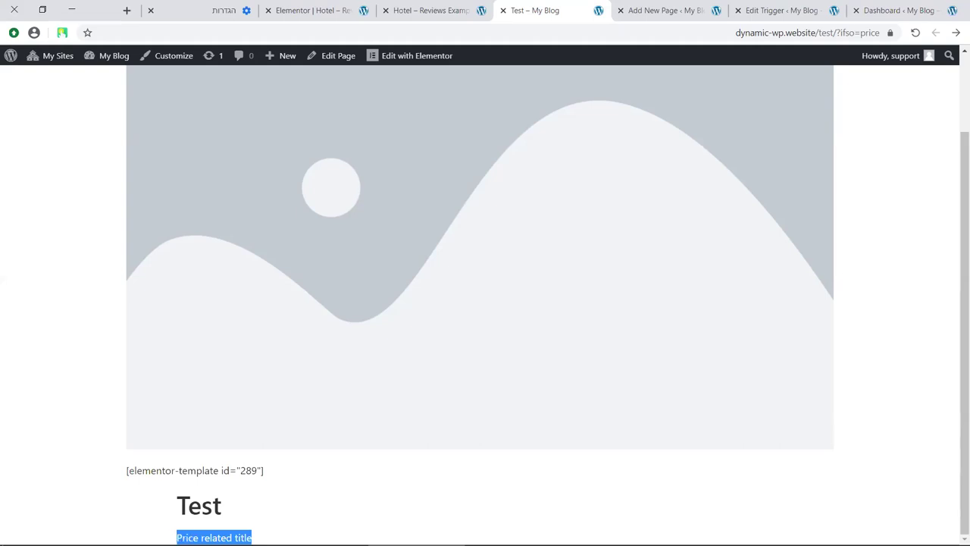
Return to the trigger and review Version A's Google Ads tracking template string, {lpurl}?ifso=price
click(681, 13)
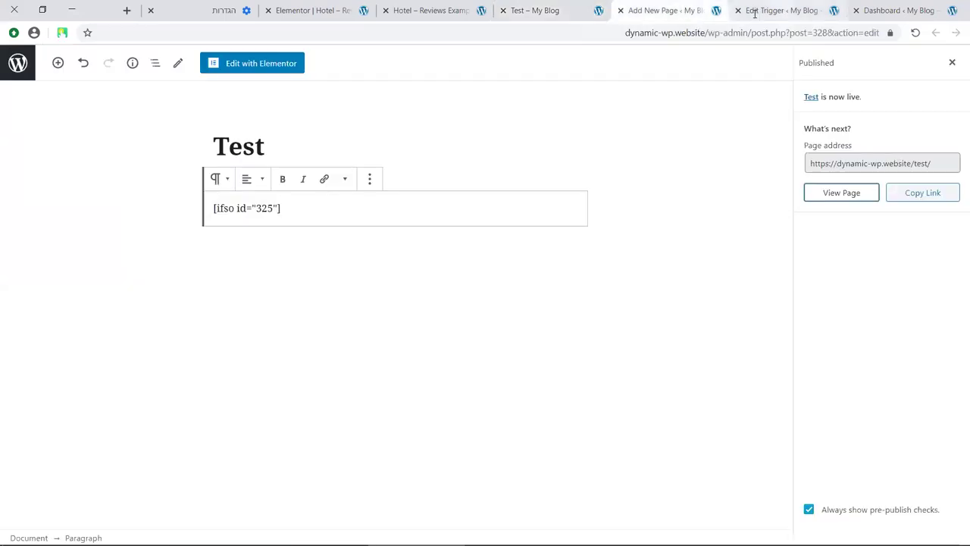
key(ctrl+Tab)
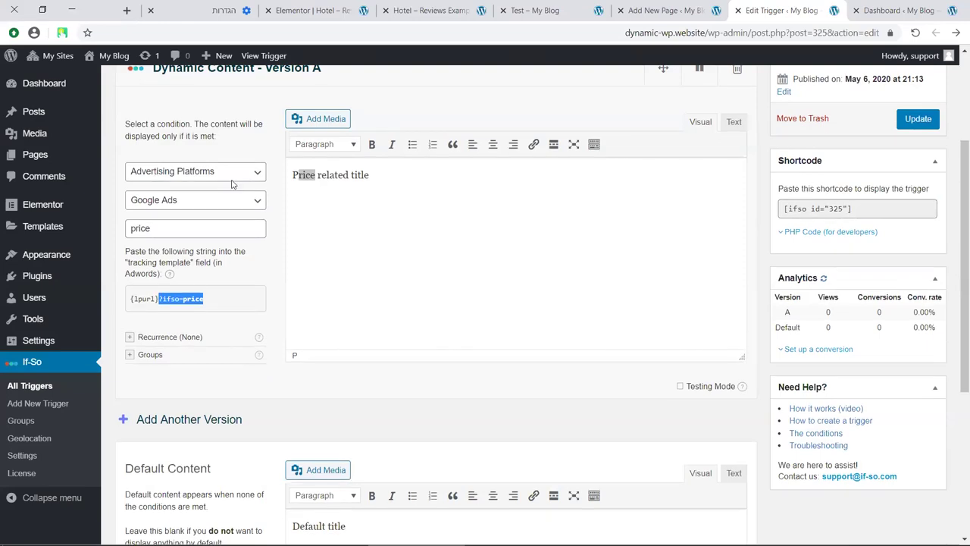
click(134, 297)
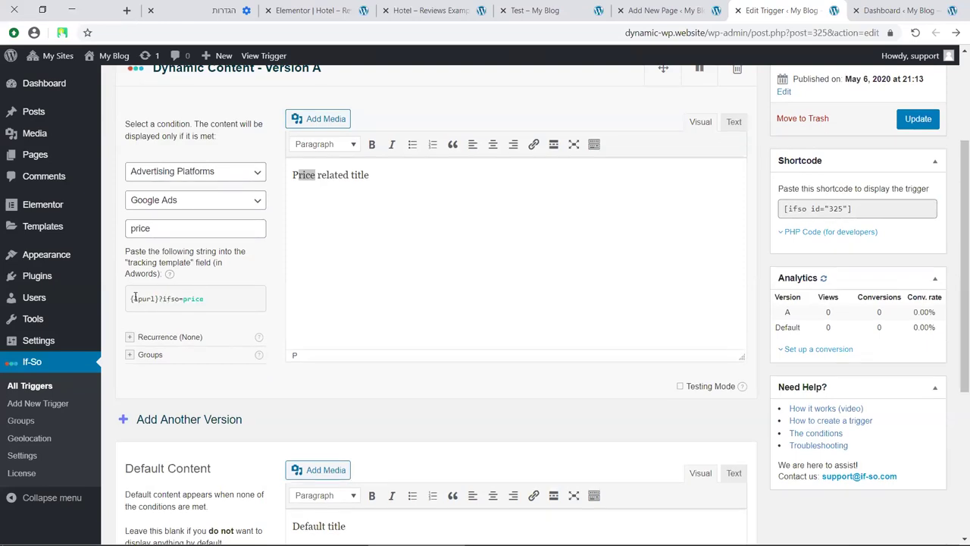
triple_click(207, 298)
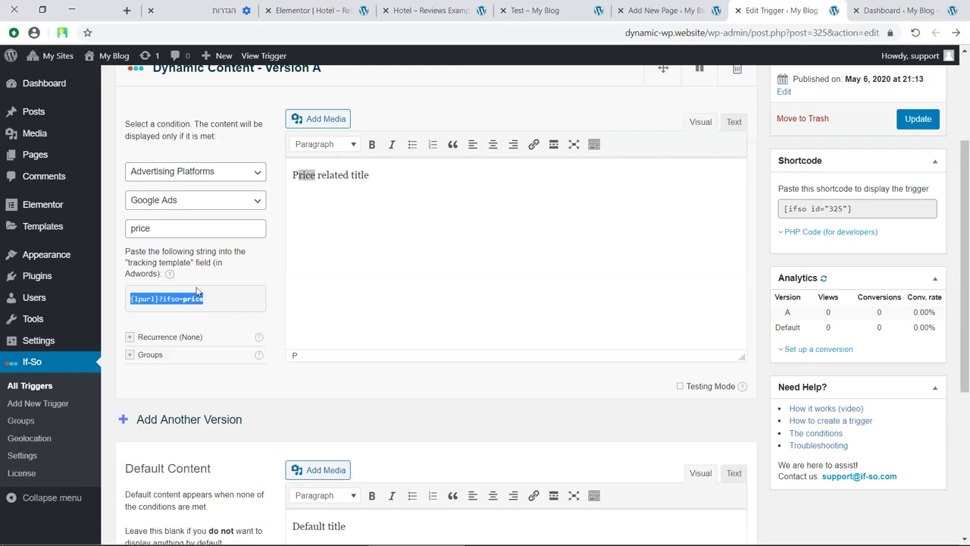
click(195, 301)
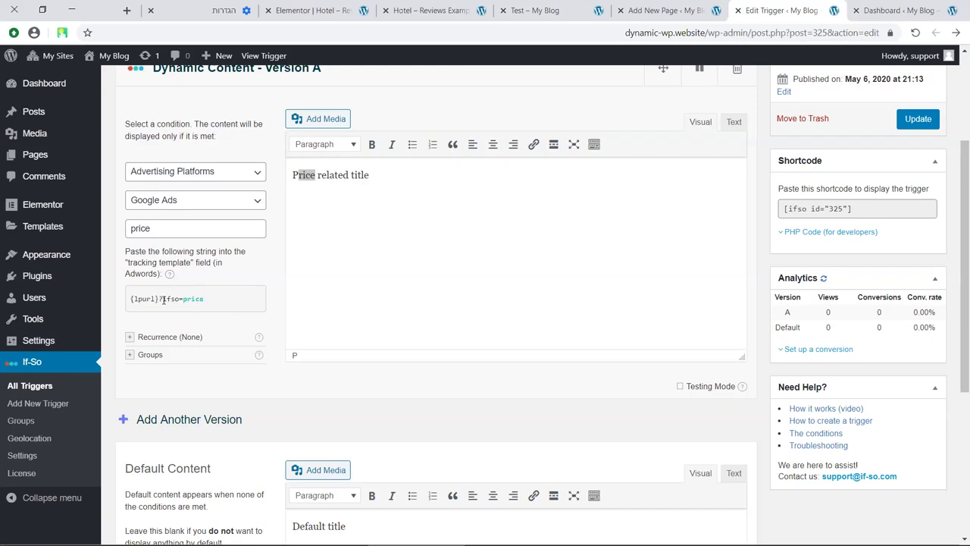
drag(160, 299, 205, 299)
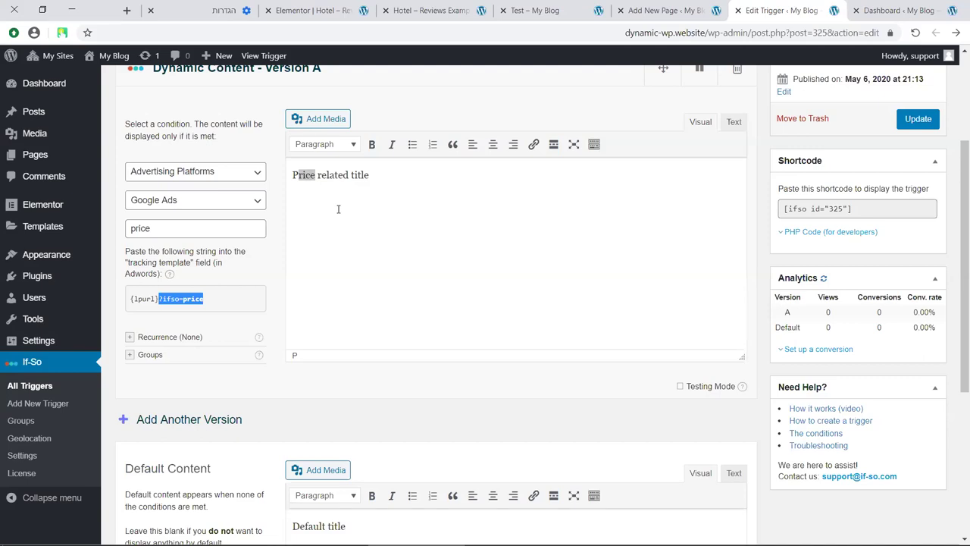
Try the Dynamic Link condition for Version A, and the Time & Date condition with its start date picker
click(259, 173)
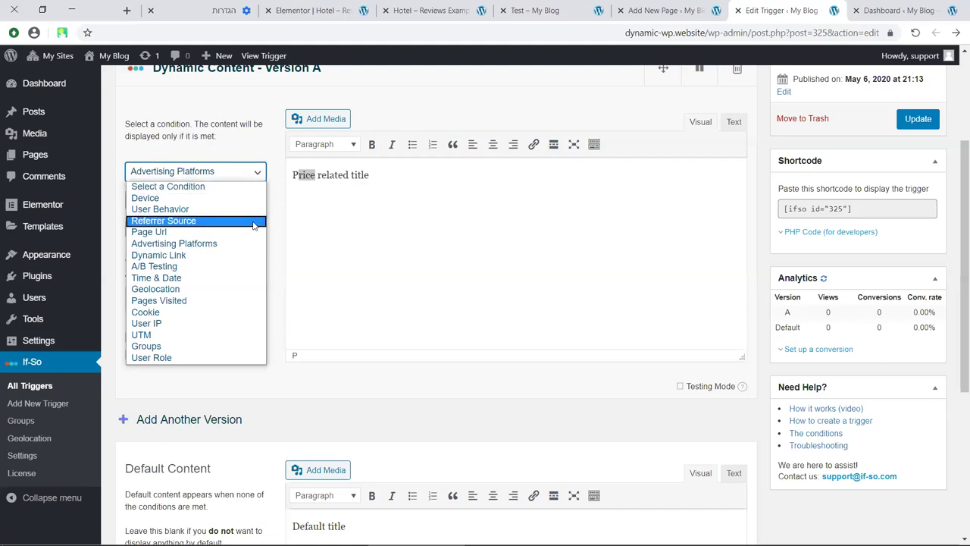
click(211, 258)
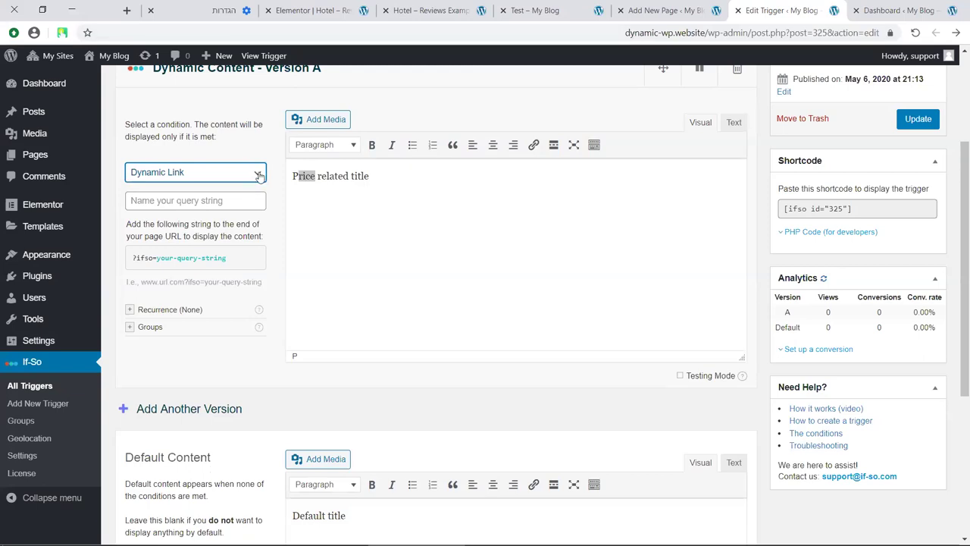
click(258, 175)
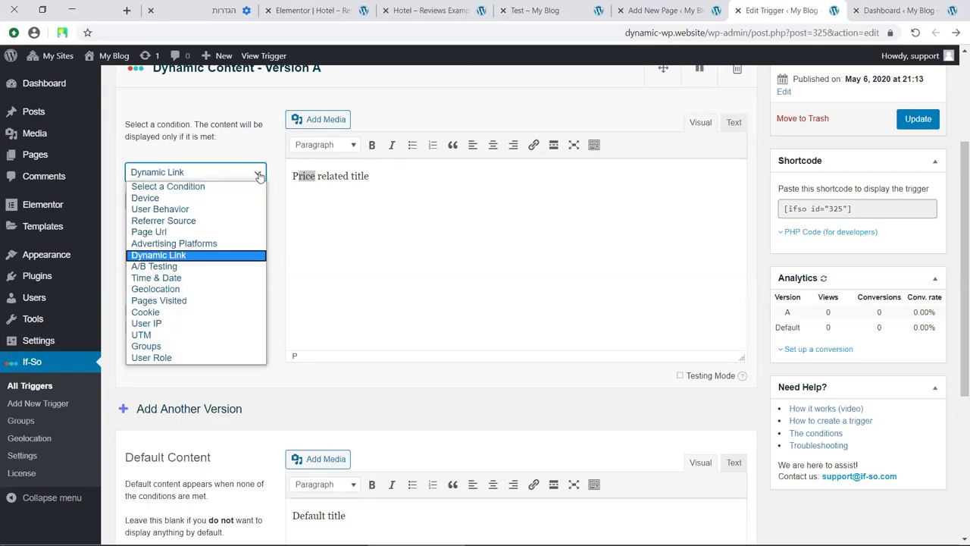
click(240, 281)
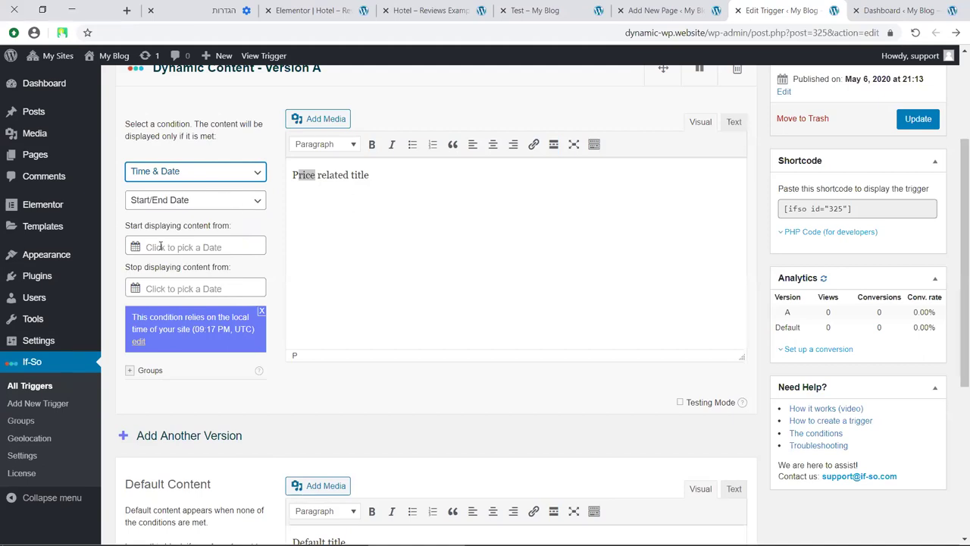
click(160, 247)
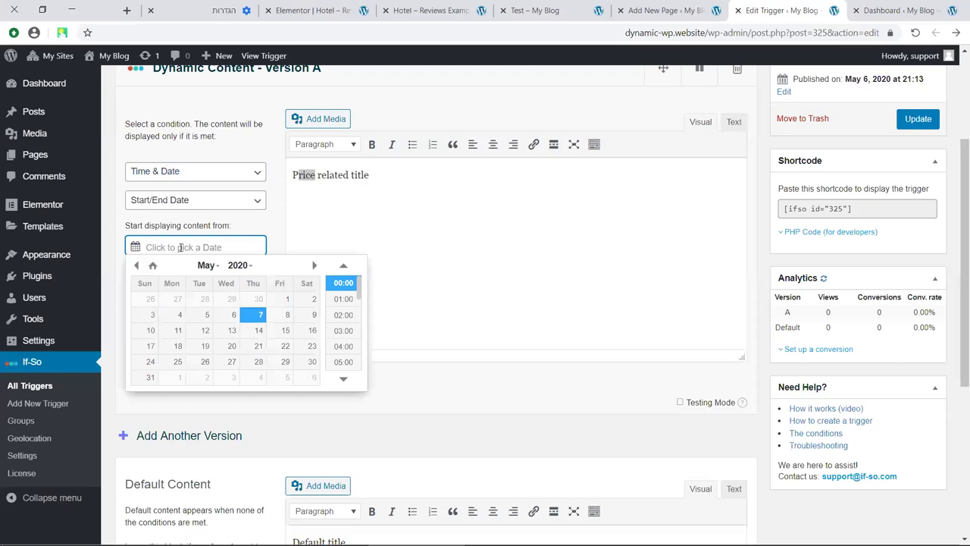
click(271, 229)
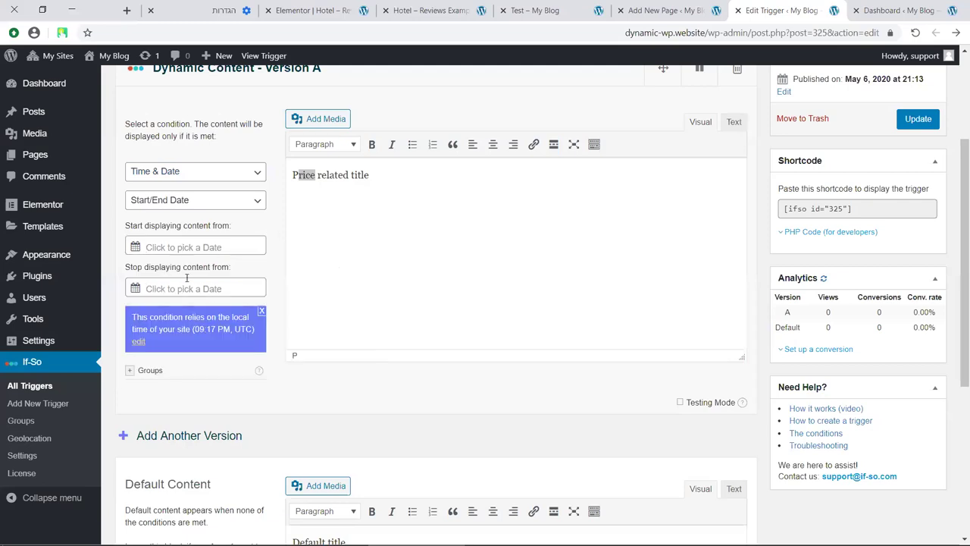
Set the Time & Date condition to Schedule, marking Monday from about 4:00 to 14:00 and Tuesday from about 4:00 to 15:00
click(259, 200)
click(248, 225)
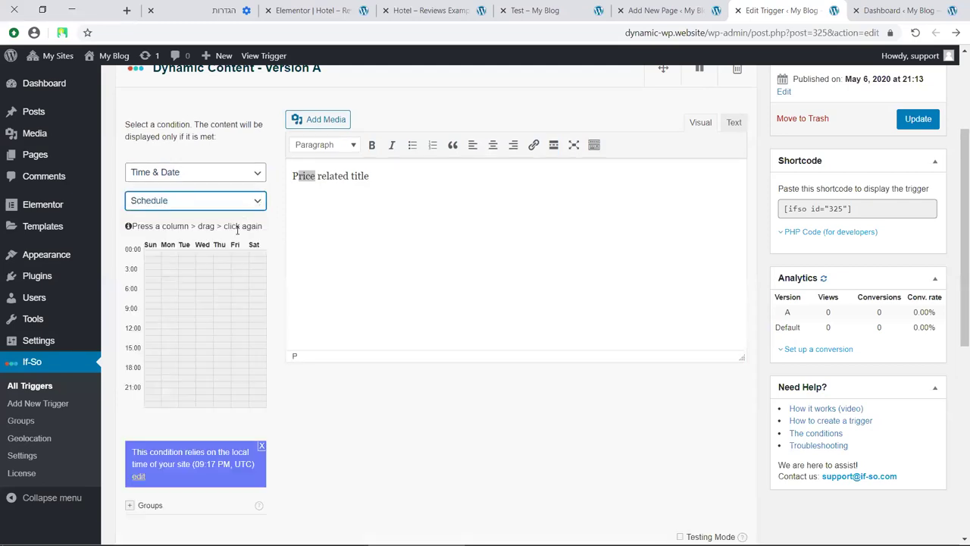
drag(170, 281, 174, 340)
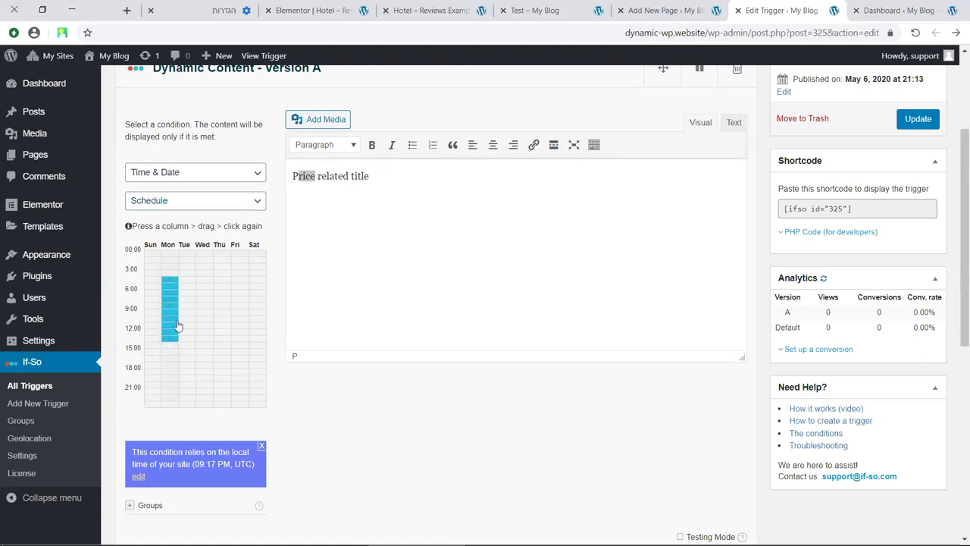
drag(188, 288, 187, 349)
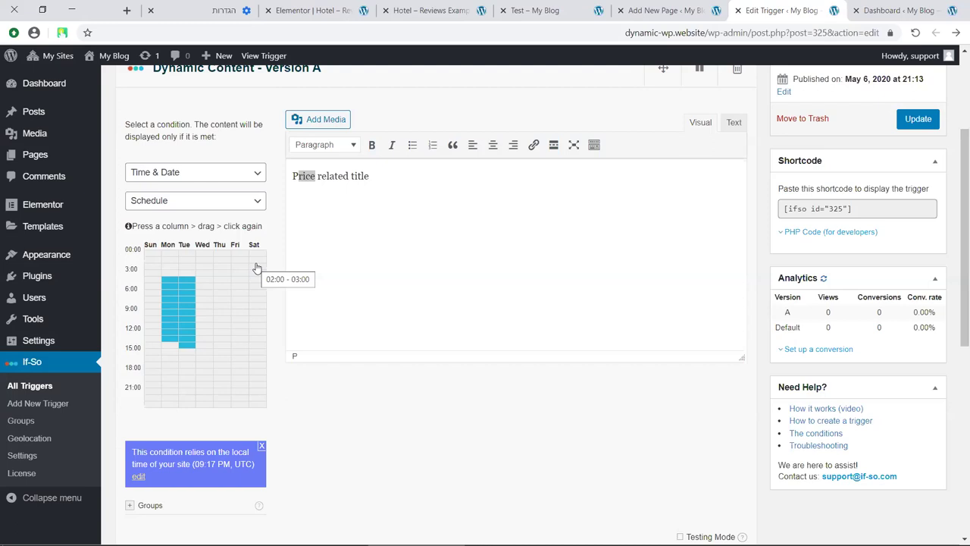
scroll(289, 197, down, 2)
scroll(278, 171, up, 2)
click(258, 200)
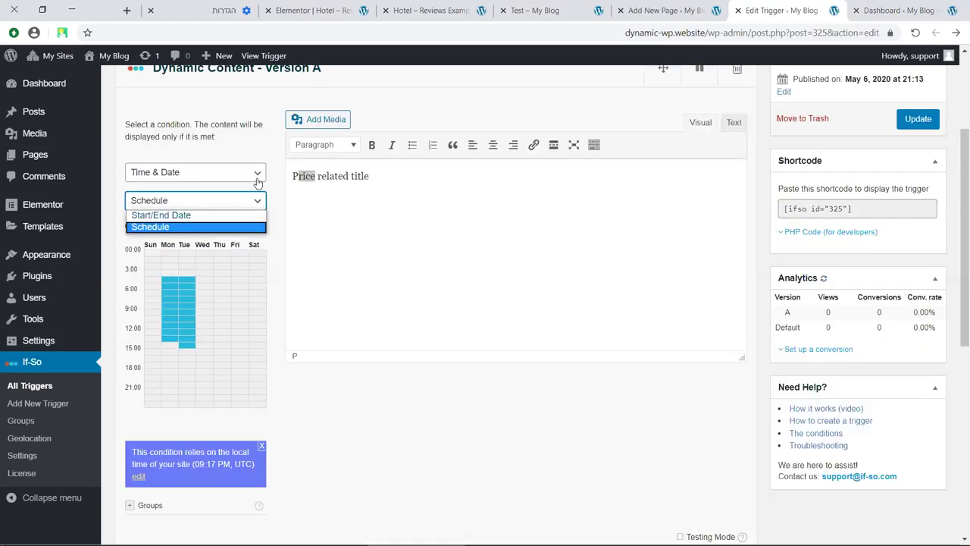
Change Version A's condition to Geolocation Is, targeting the country United States
click(257, 178)
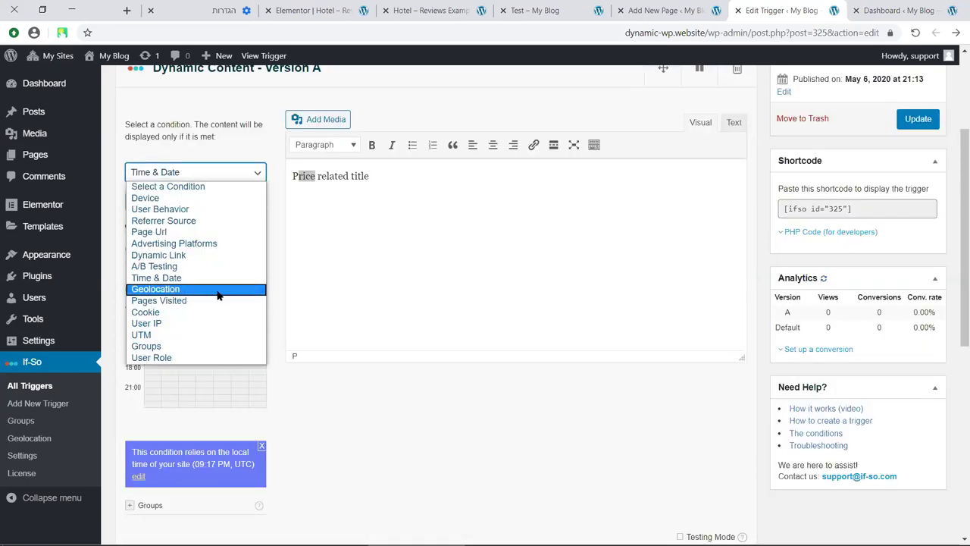
click(216, 290)
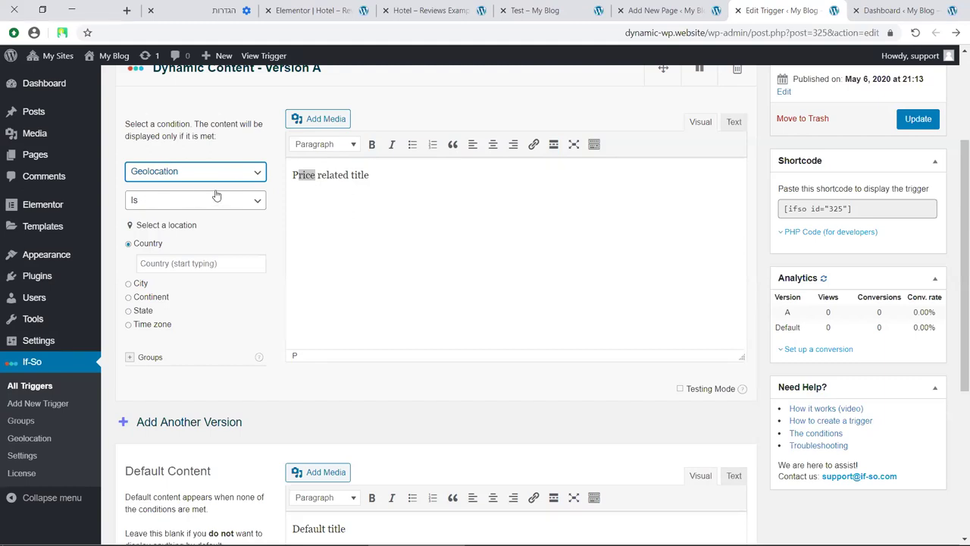
click(256, 203)
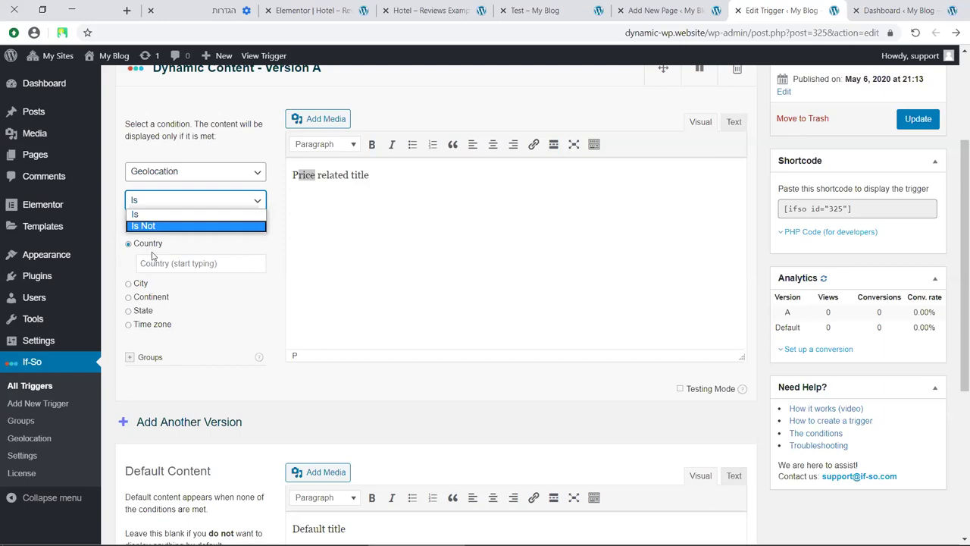
click(177, 249)
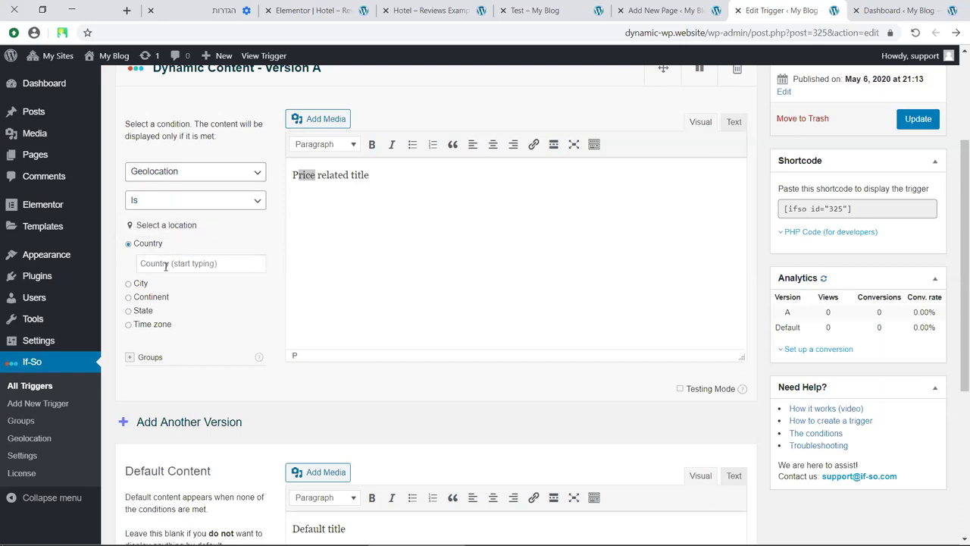
click(165, 264)
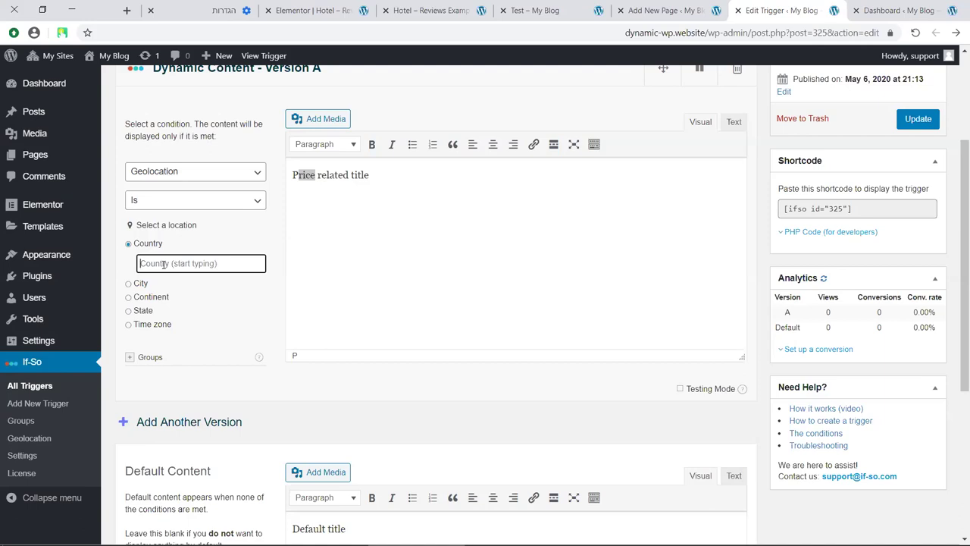
text(UNITE)
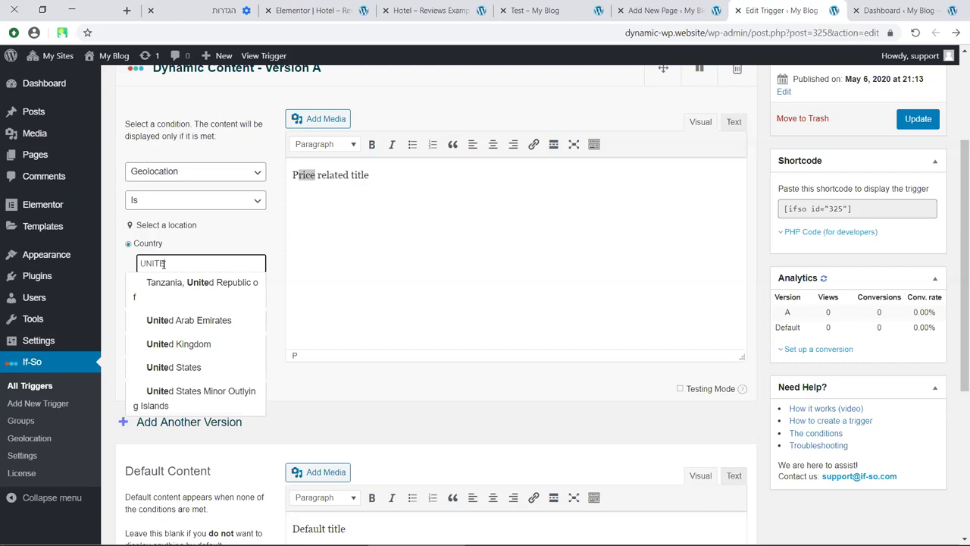
text(D)
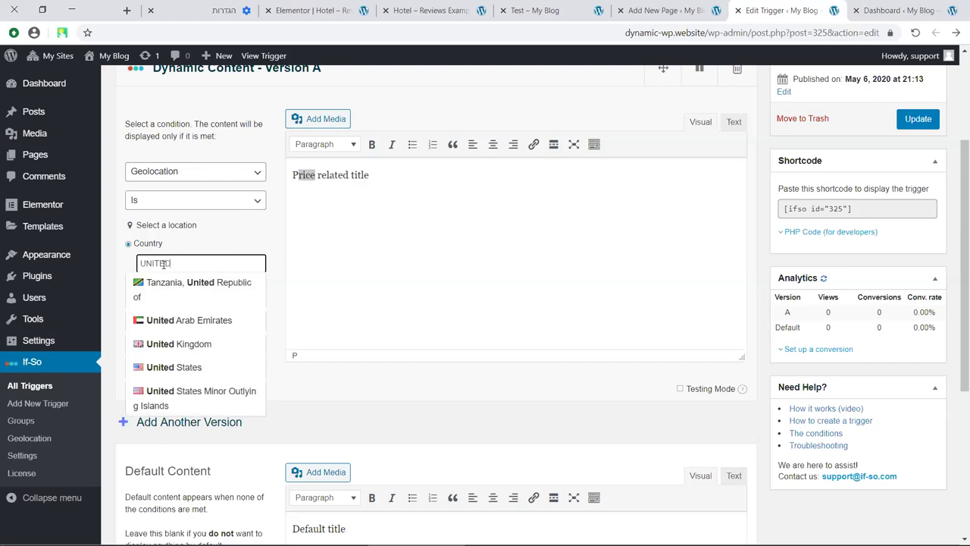
click(210, 367)
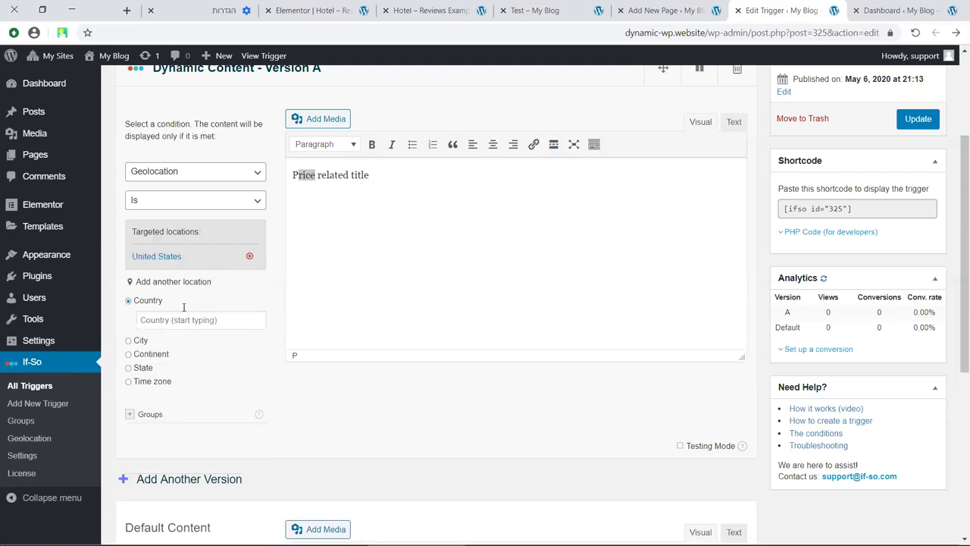
Add Ukraine as another targeted country in the Geolocation condition
click(178, 321)
text(UK)
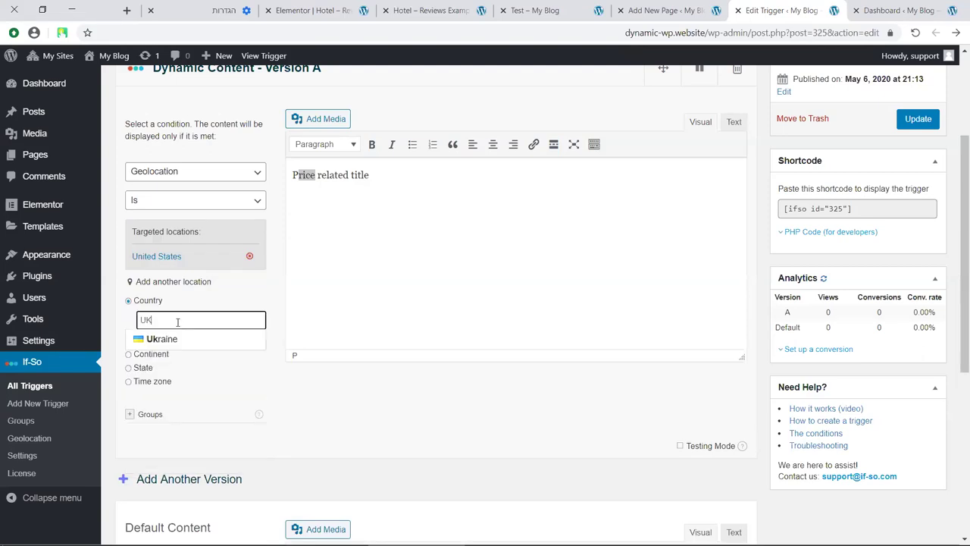
click(187, 340)
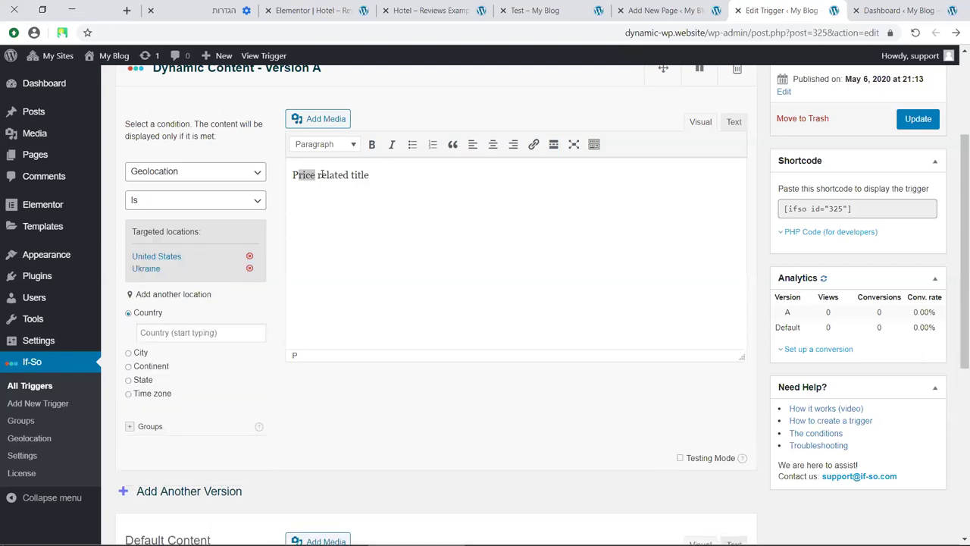
scroll(258, 257, down, 2)
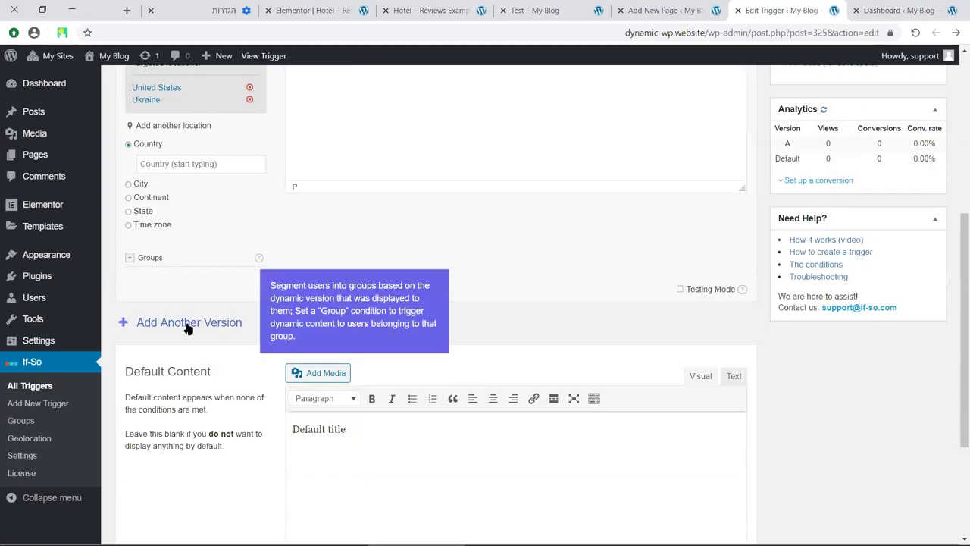
scroll(281, 231, up, 2)
View the Pages Visited condition for Version A and replace it with a UTM condition using campaign and Contains
click(257, 174)
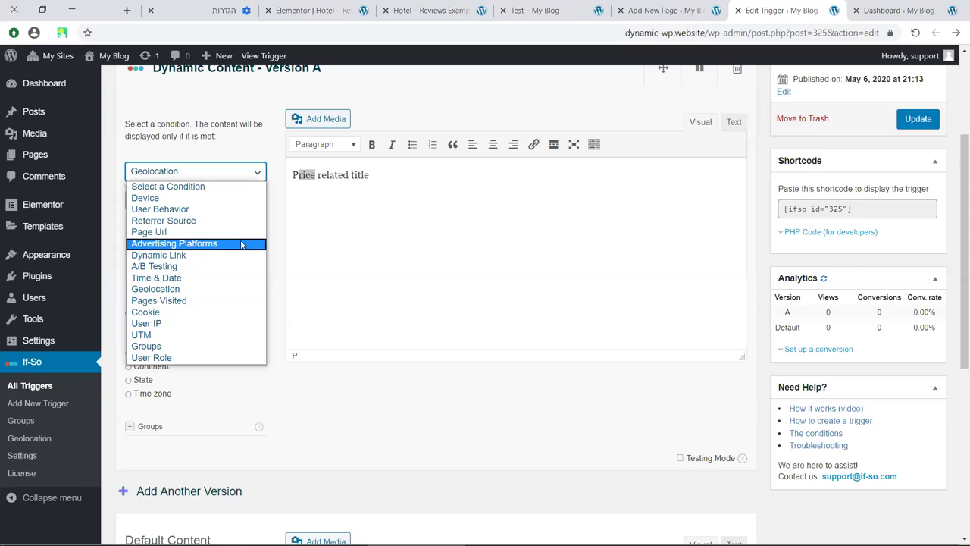
click(208, 301)
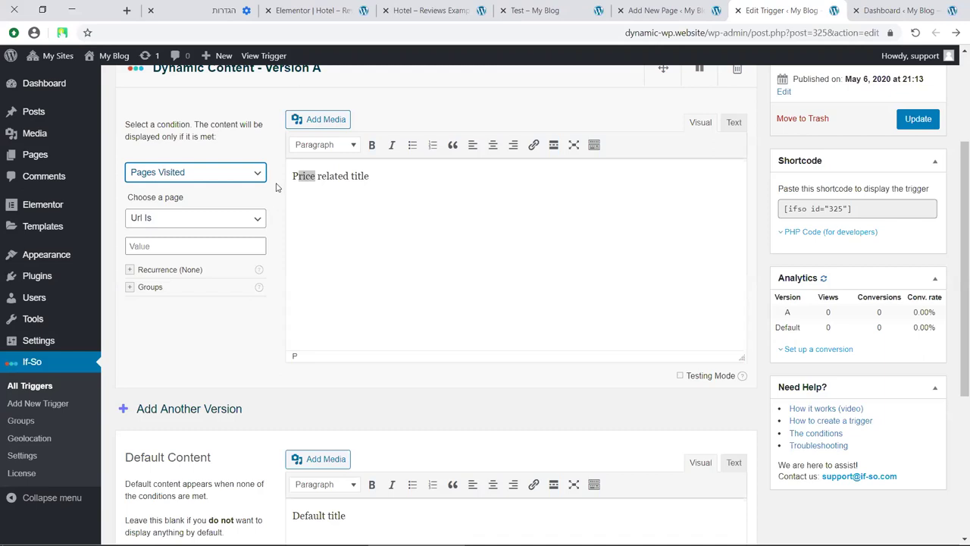
click(251, 177)
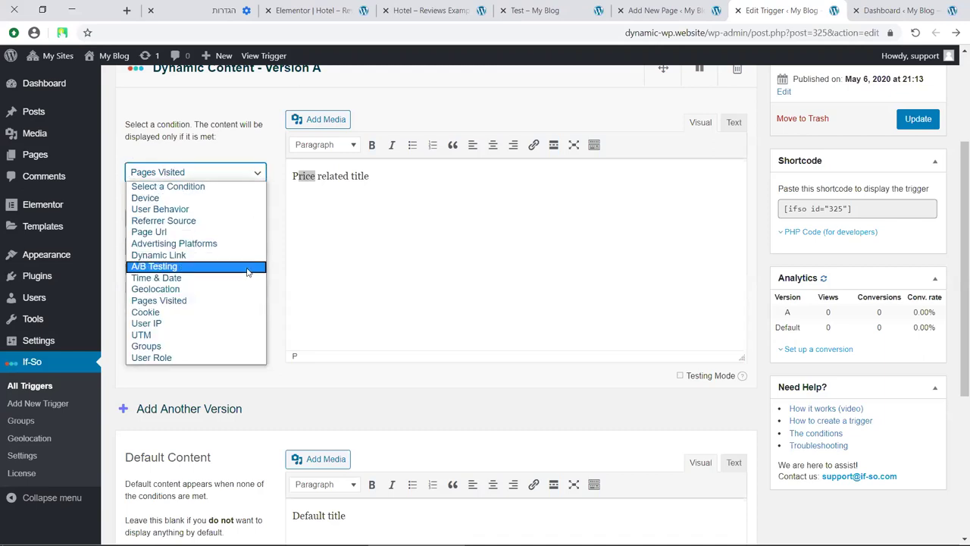
click(227, 334)
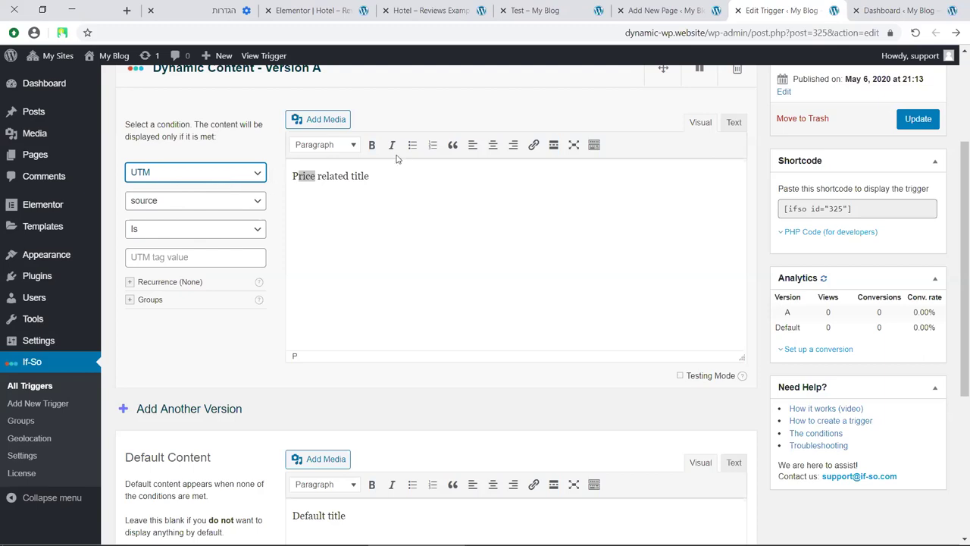
click(256, 232)
click(240, 257)
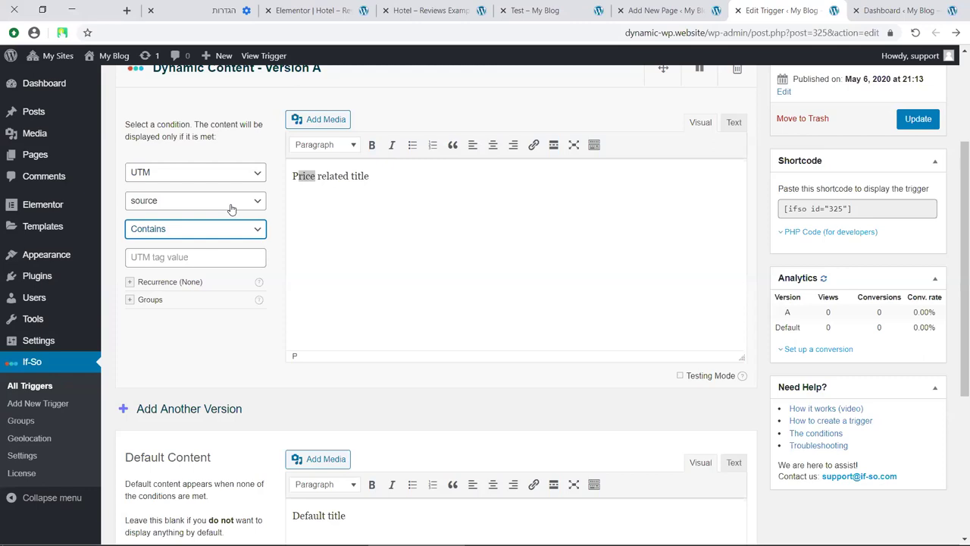
click(233, 206)
click(257, 240)
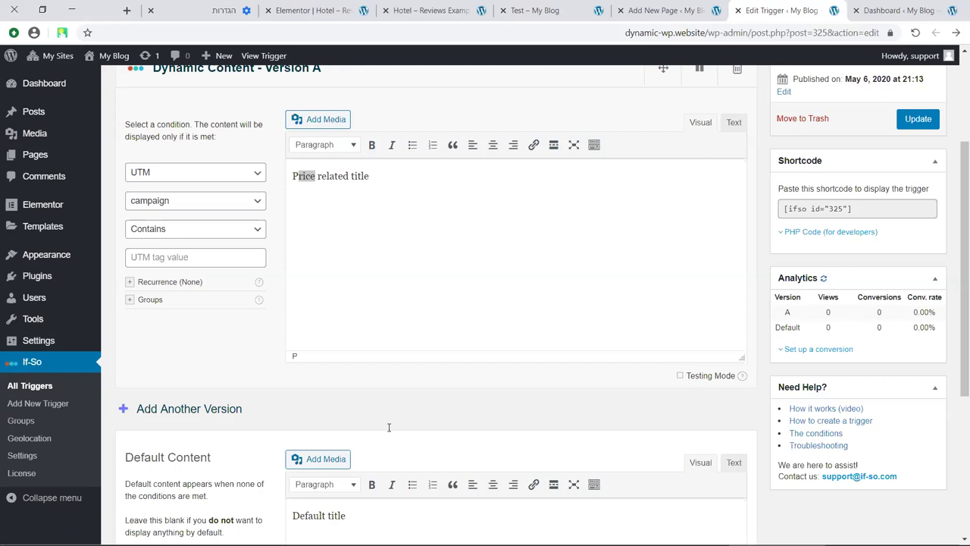
Select the trigger's shortcode, and reveal and select its PHP code for developers
click(843, 209)
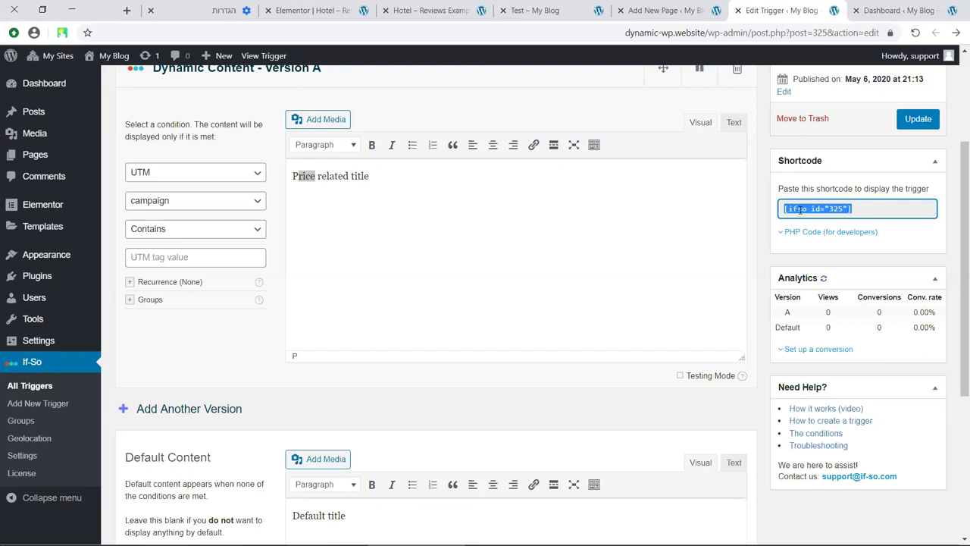
click(851, 210)
click(792, 231)
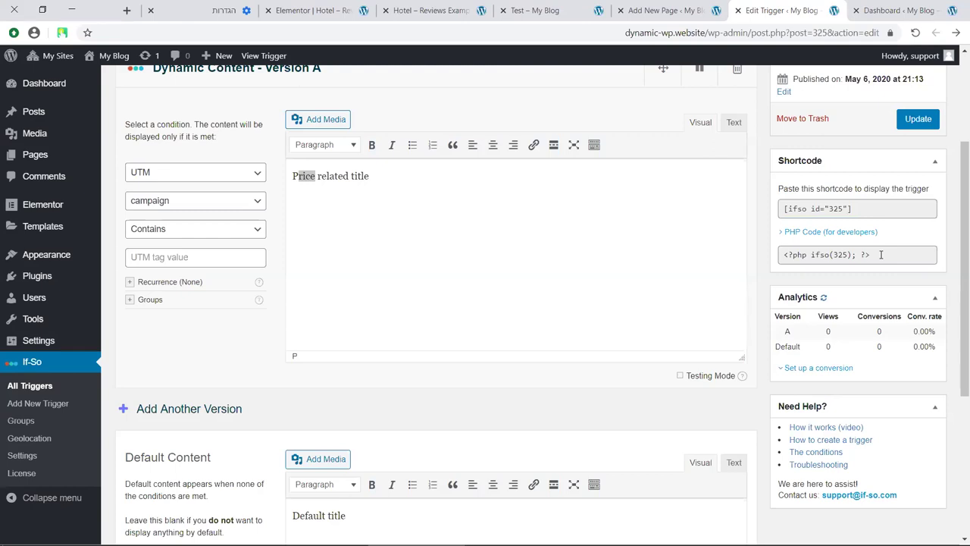
click(880, 255)
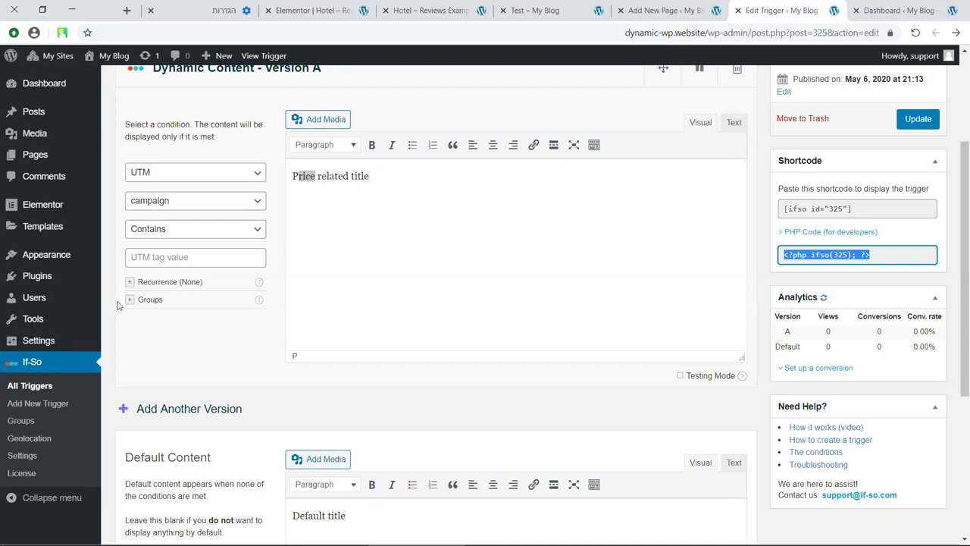
Open the If-So settings in a separate browser tab and enable the Apply "the_content" filter option
scroll(34, 470, down, 2)
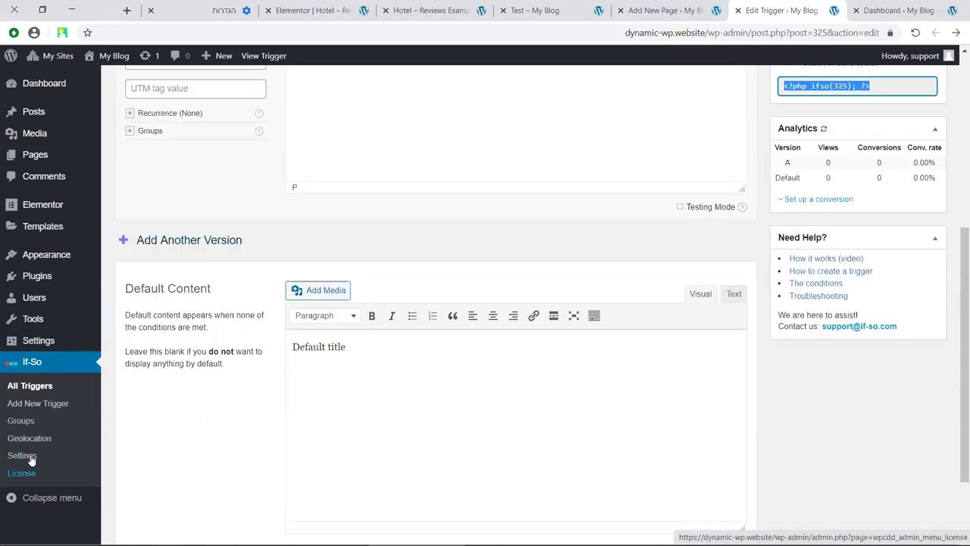
middle_click(30, 455)
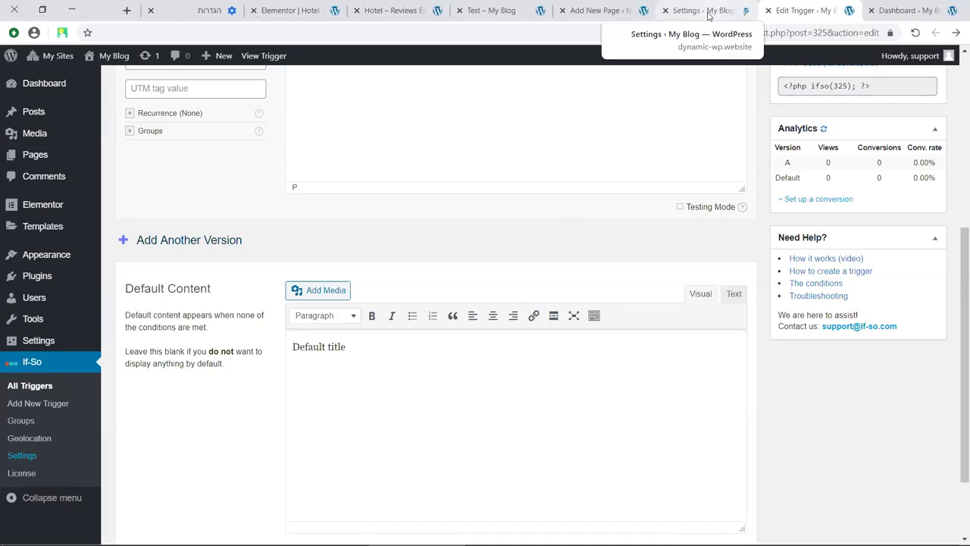
click(708, 17)
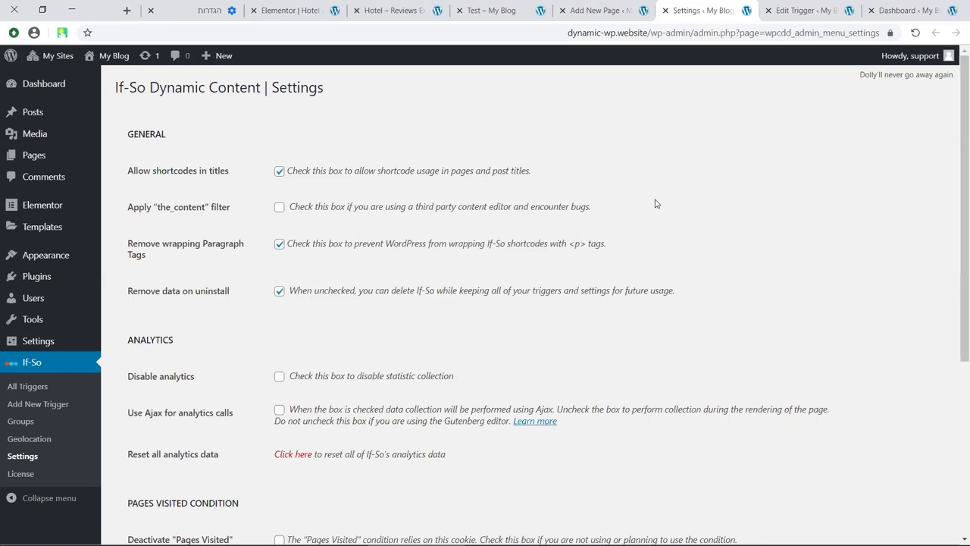
click(818, 10)
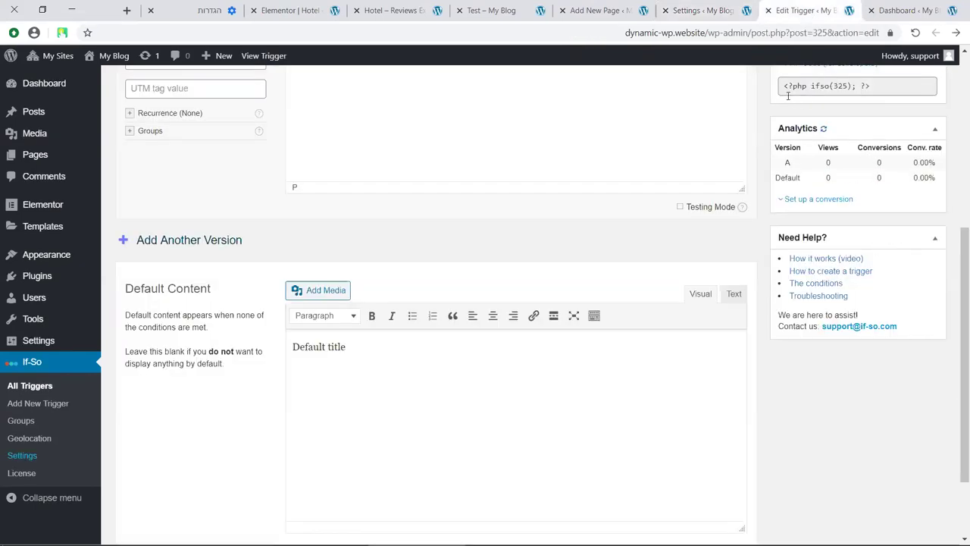
scroll(632, 166, up, 2)
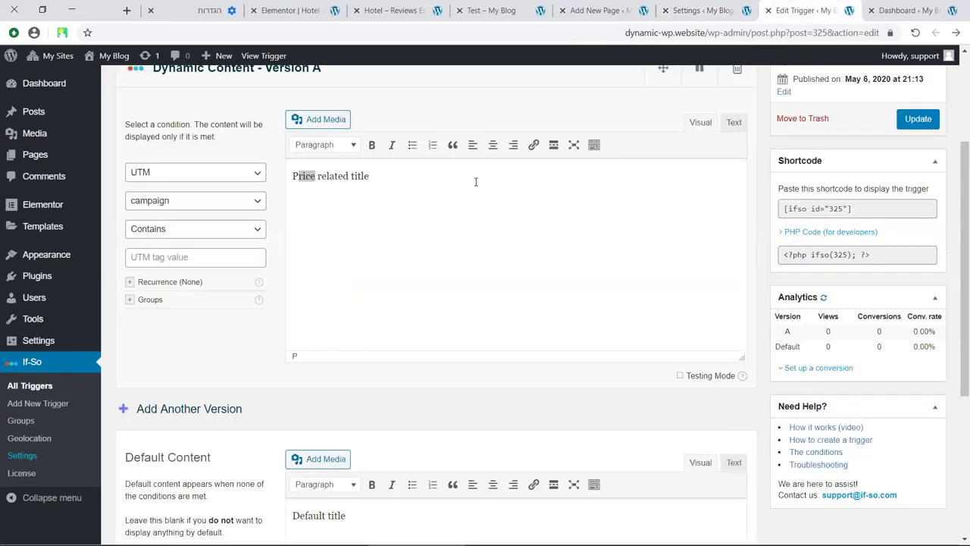
click(701, 9)
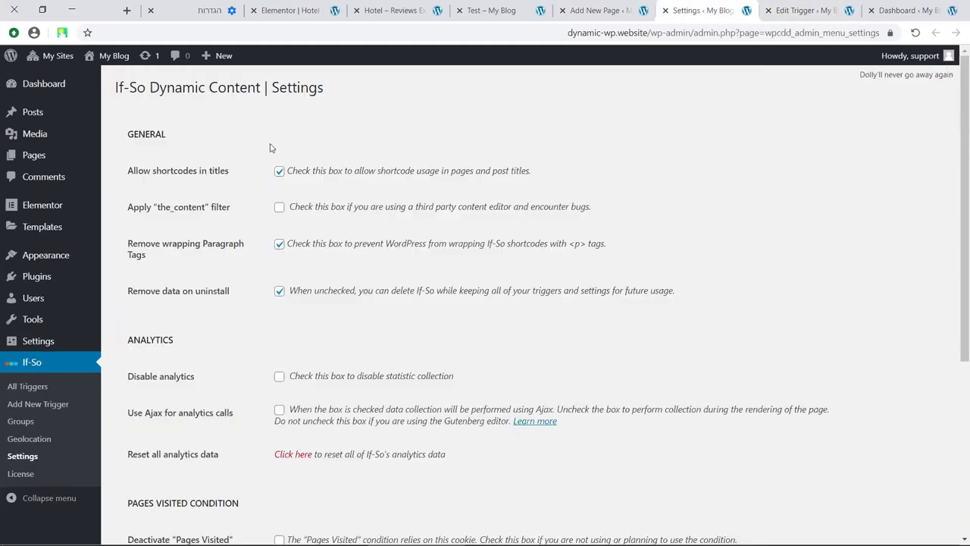
click(279, 209)
drag(230, 207, 147, 207)
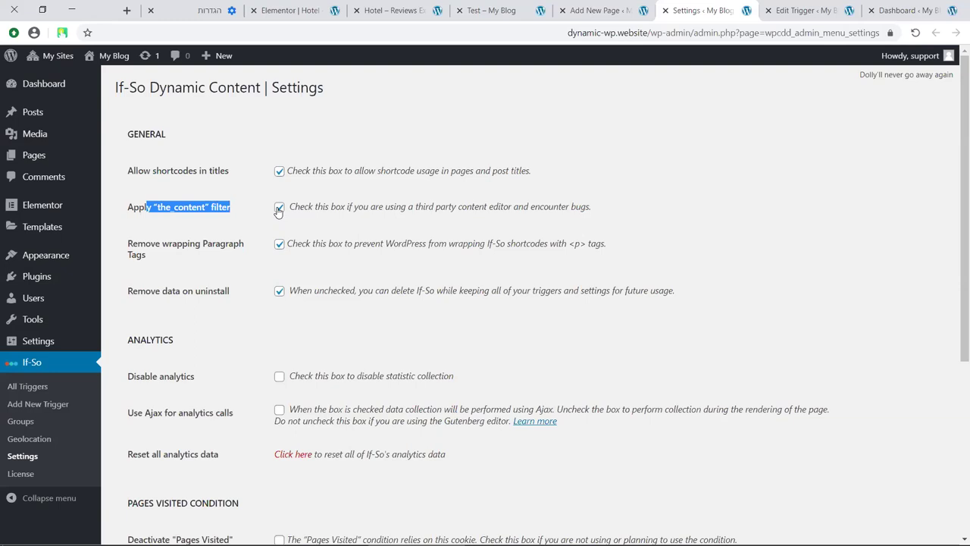
click(601, 13)
click(729, 9)
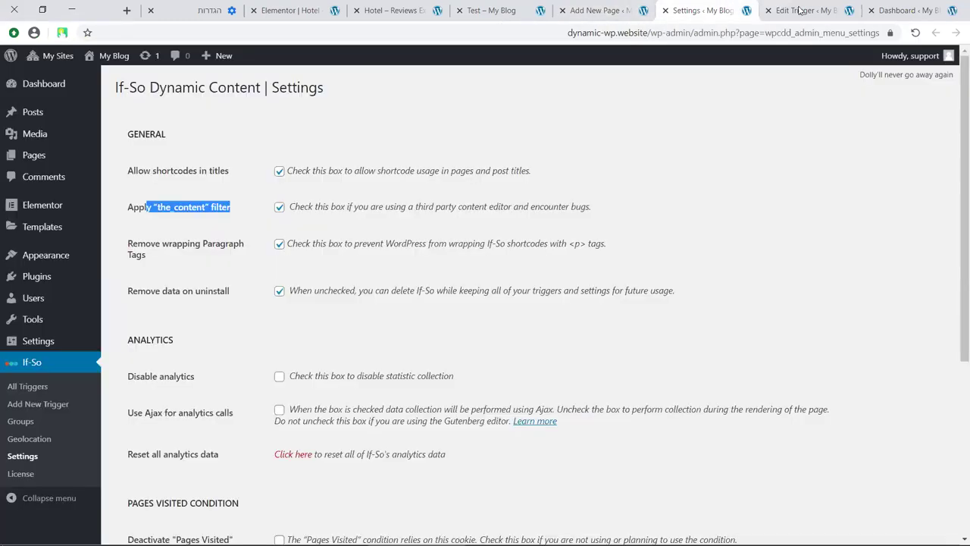
Return to the trigger, expand Version A's recurrence options and switch its condition to A/B Testing
click(800, 11)
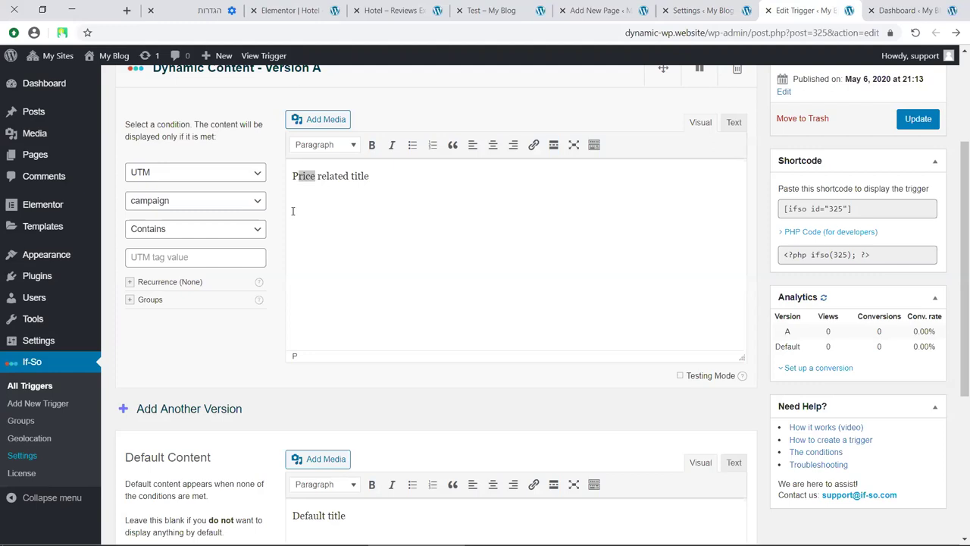
click(130, 282)
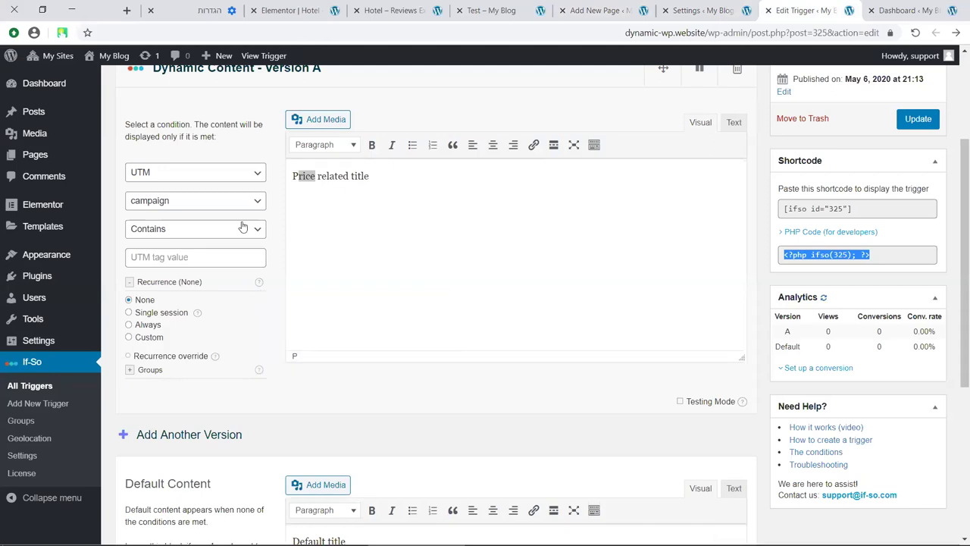
click(258, 176)
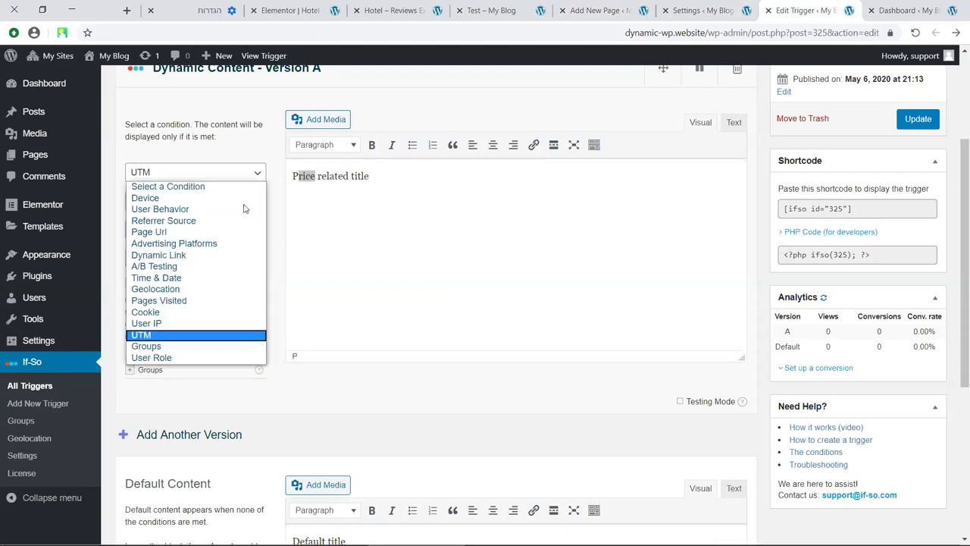
click(223, 267)
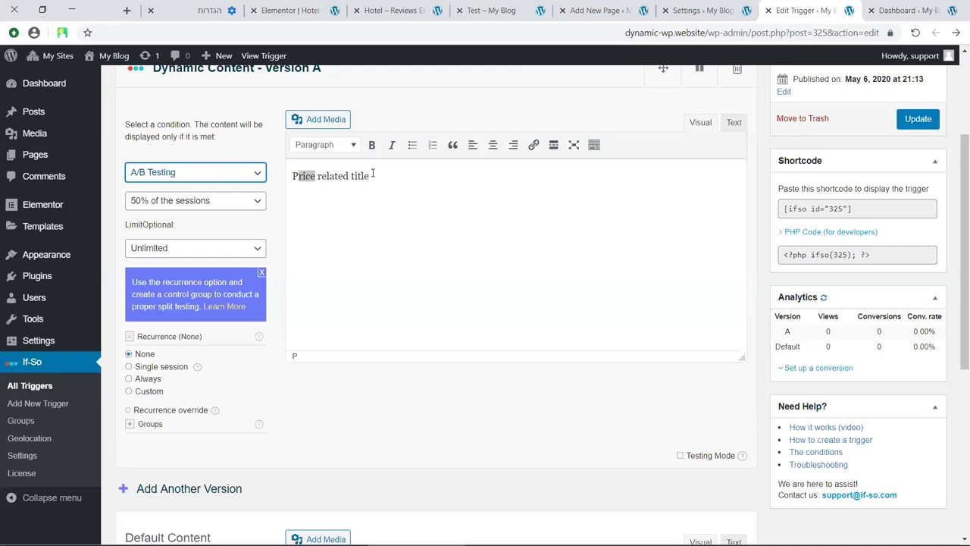
Set Version A's condition to Advertising Platforms with Facebook Ads, query name female, and recurrence Always
click(252, 176)
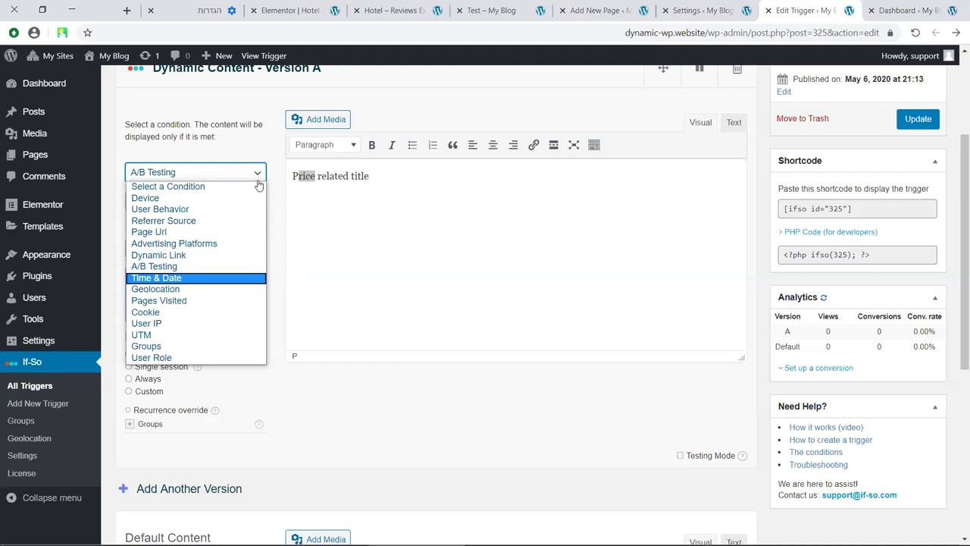
click(256, 176)
click(228, 243)
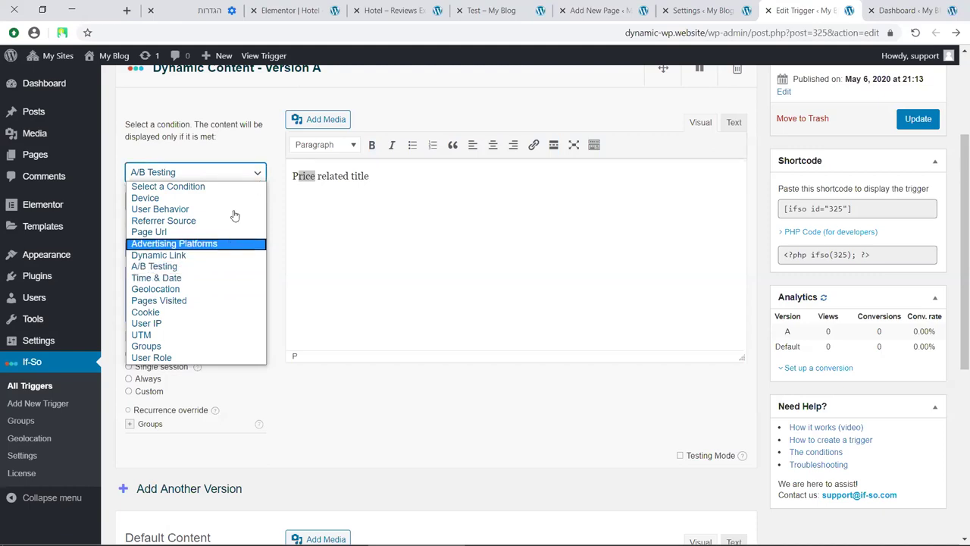
click(232, 205)
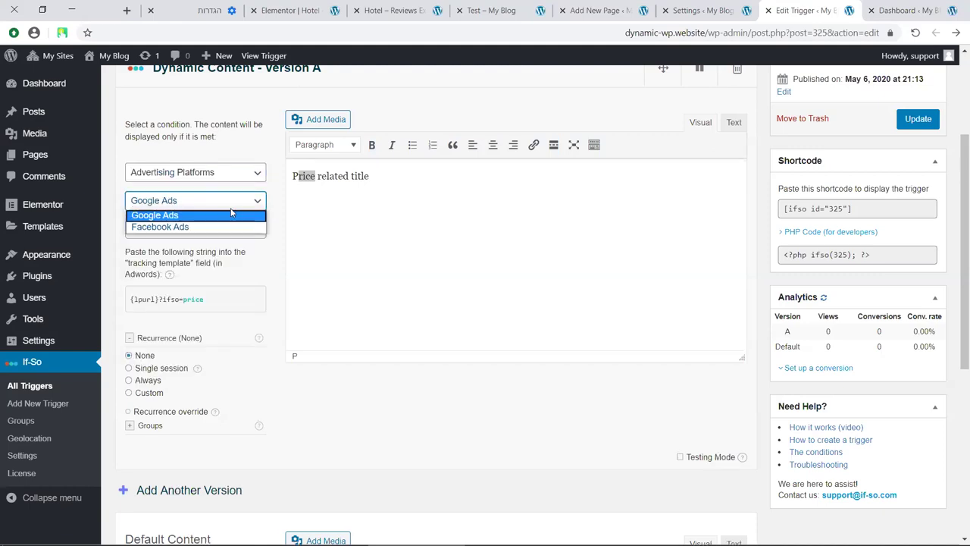
click(190, 228)
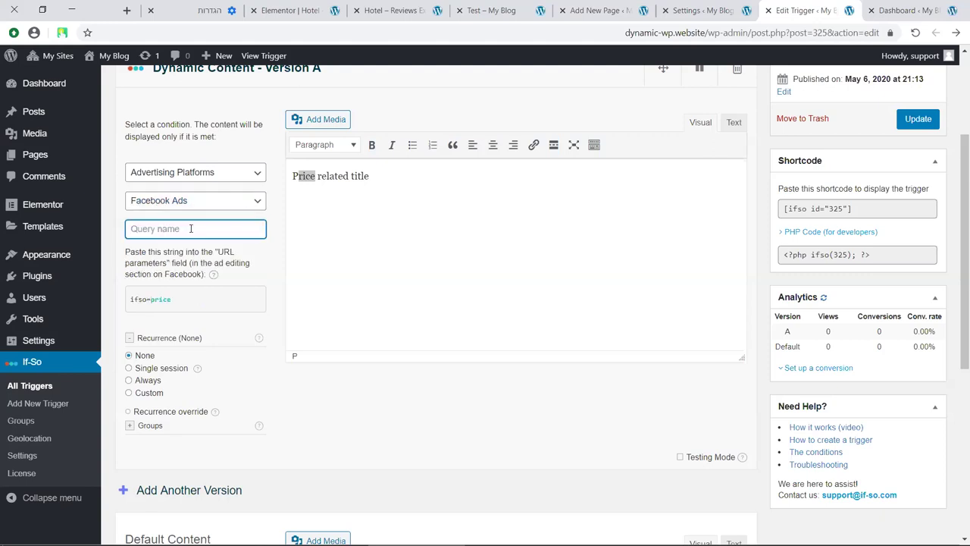
text(female)
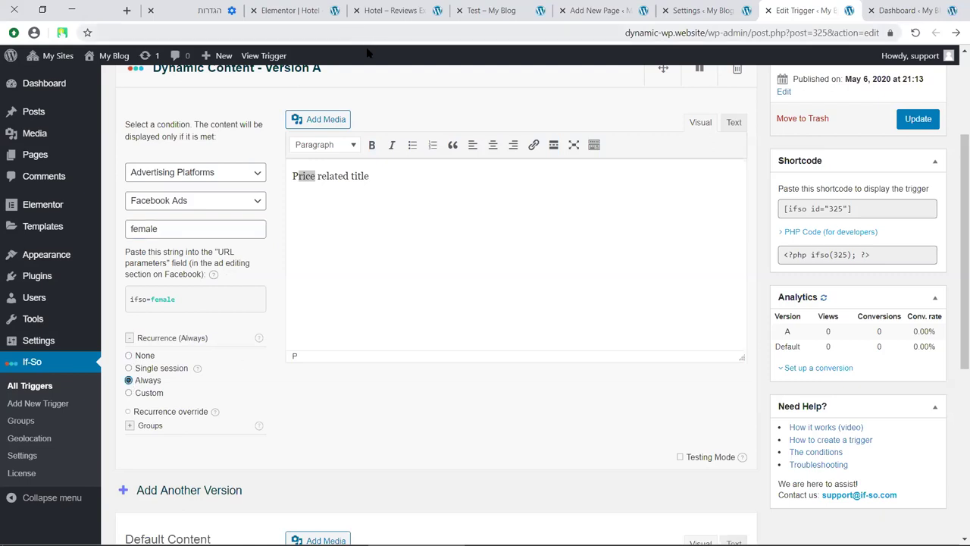
Collapse Version A's recurrence options and expand its Groups section
click(385, 176)
shift+click(295, 175)
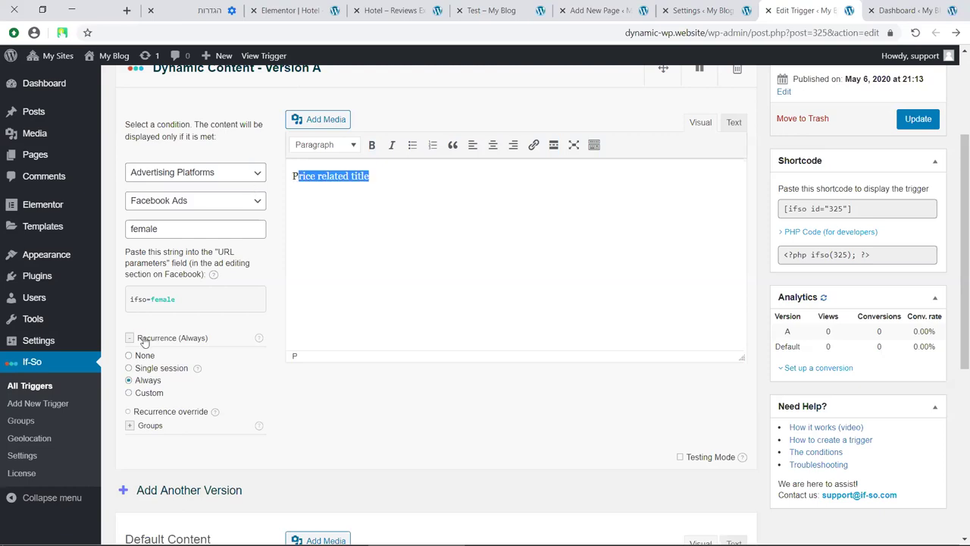
click(173, 338)
scroll(173, 216, down, 2)
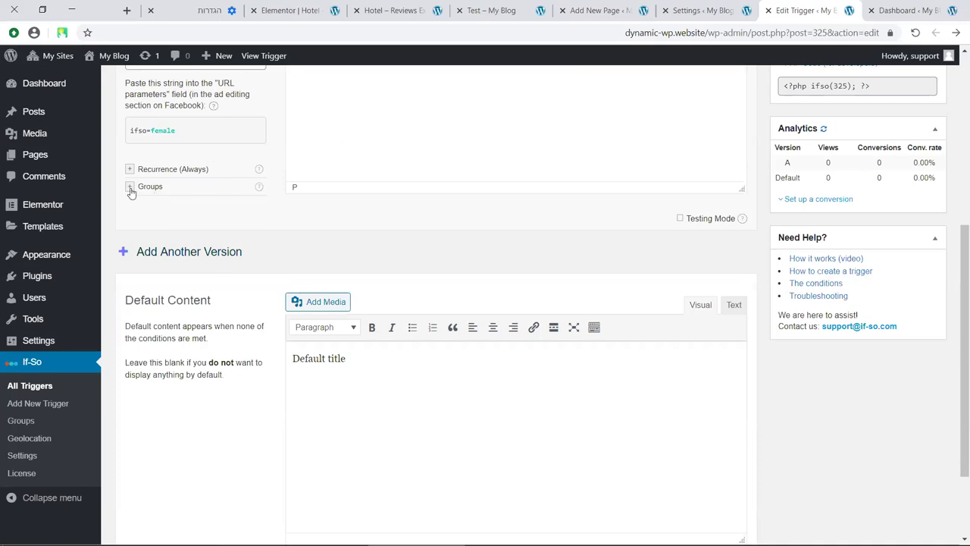
scroll(300, 251, up, 2)
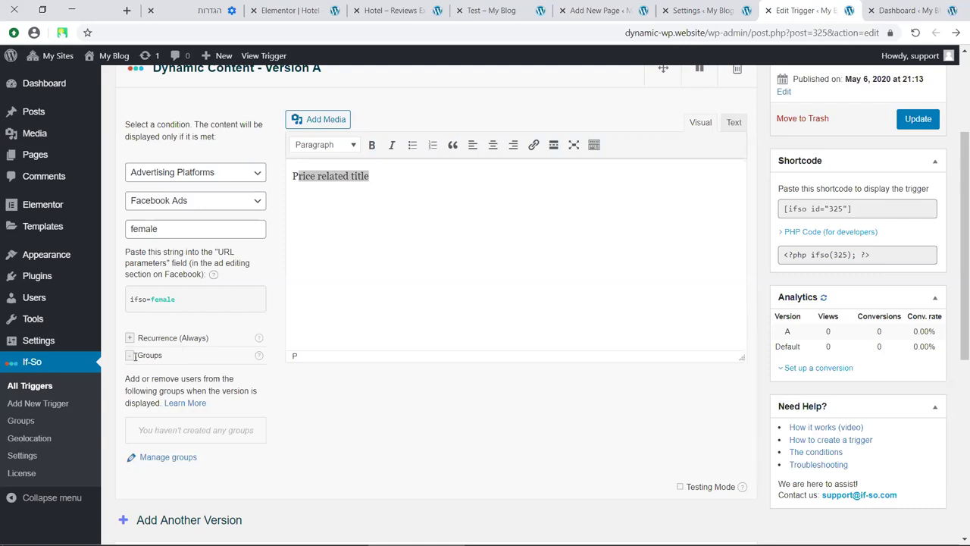
Open the If-So Groups page in a separate browser tab and create a group named Women
middle_click(22, 421)
click(741, 6)
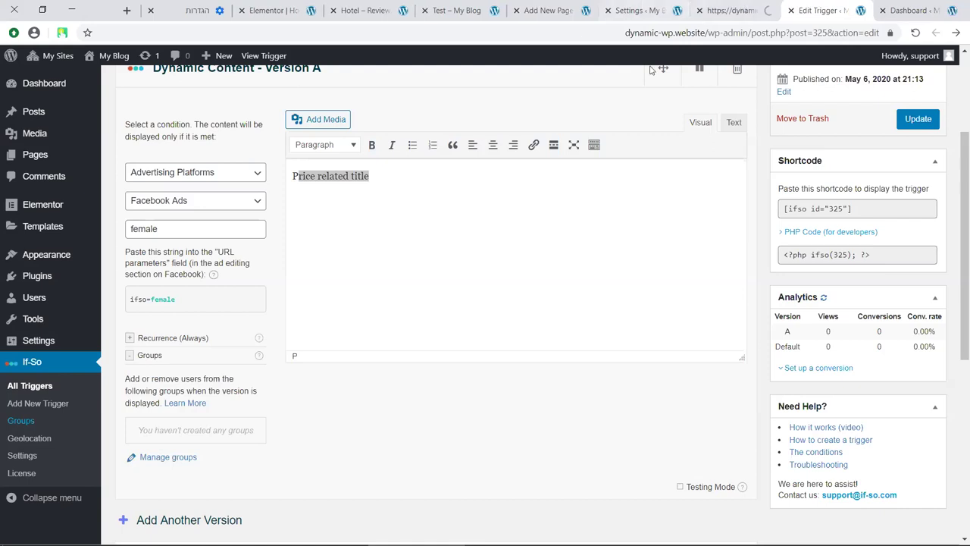
click(202, 119)
text(Women)
click(258, 121)
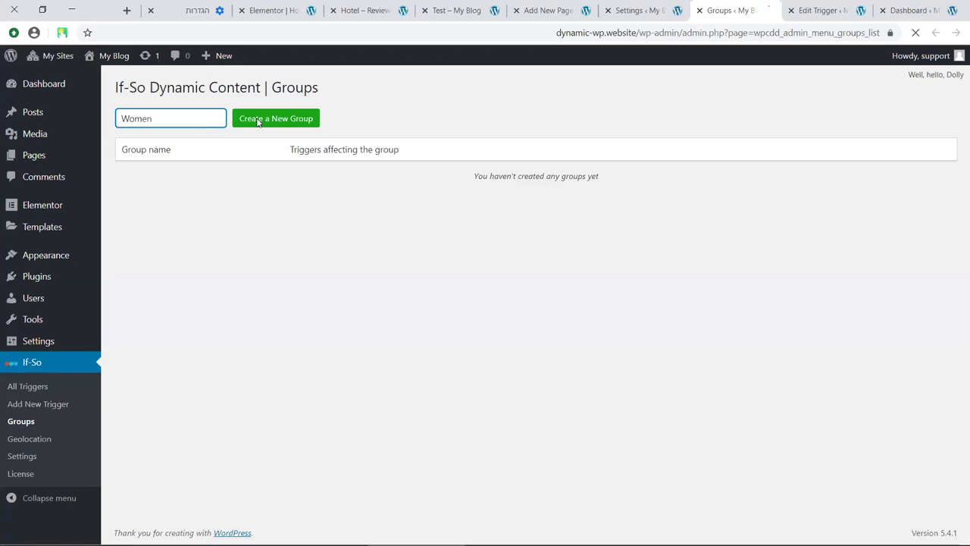
click(276, 127)
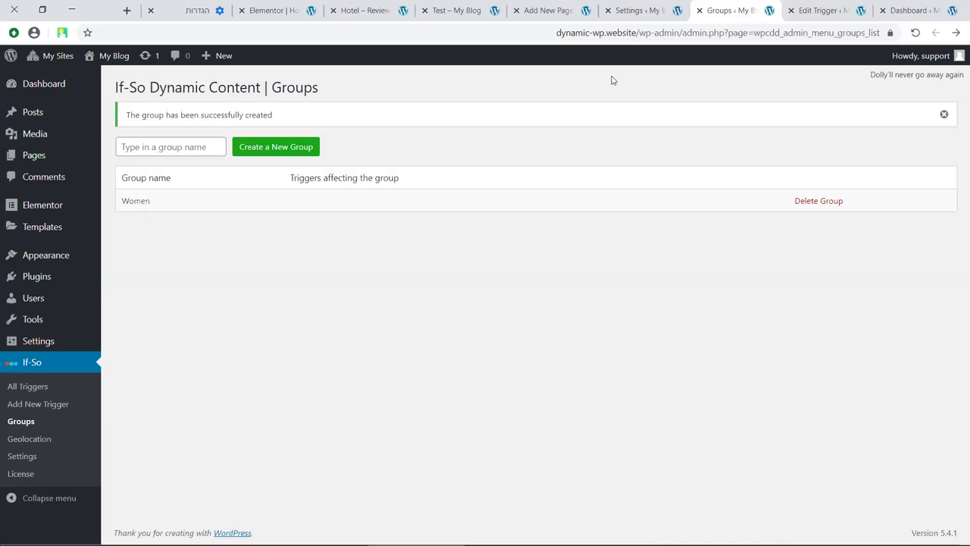
Reload the trigger editor and set Version A to add its users to the Women group
click(818, 10)
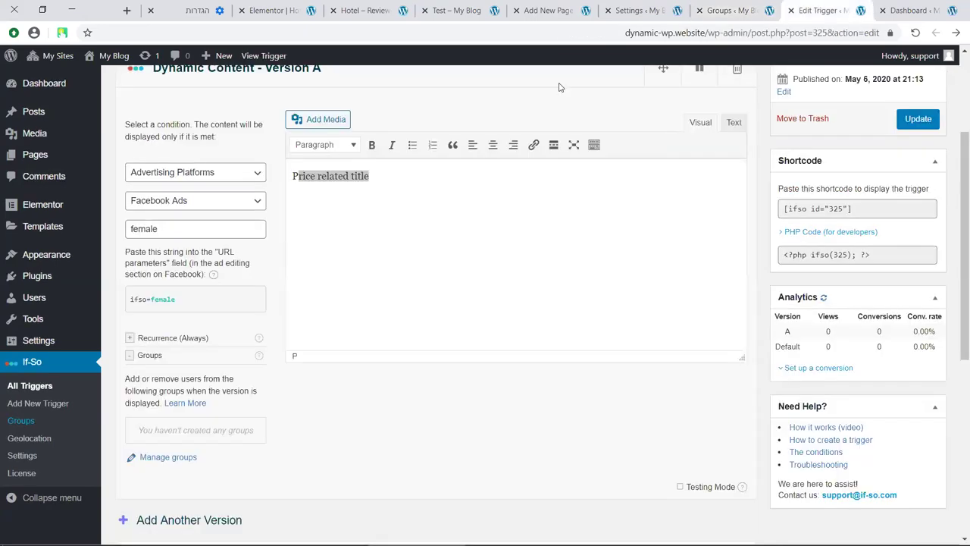
key(F5)
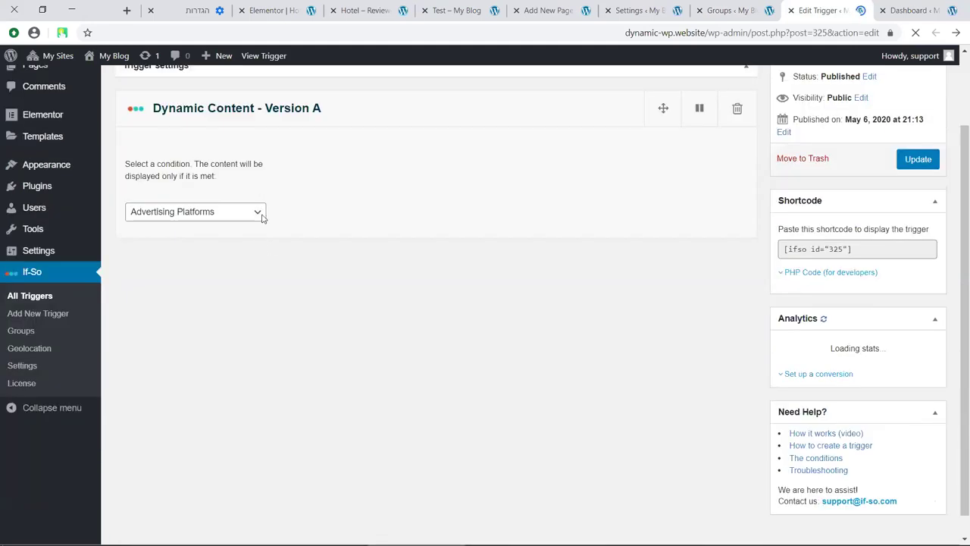
scroll(270, 160, down, 2)
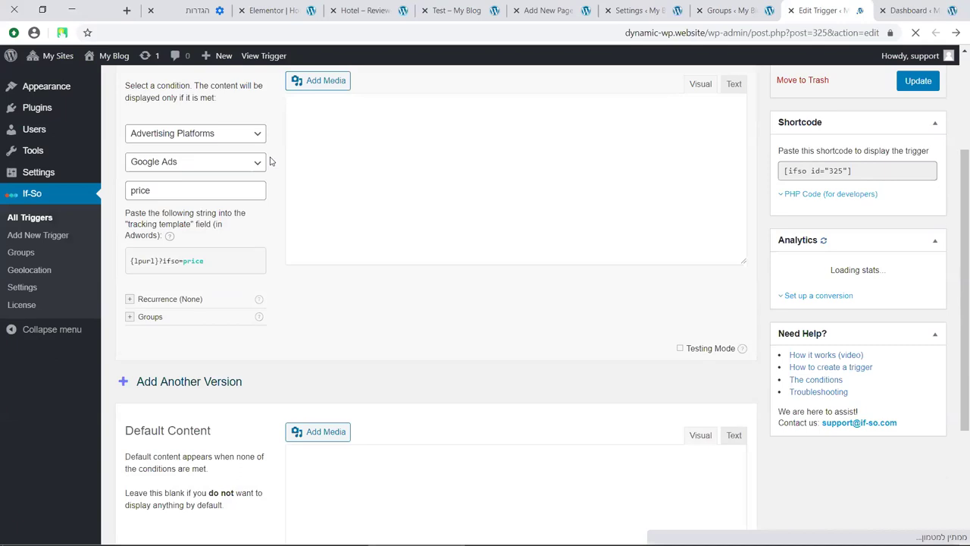
click(150, 317)
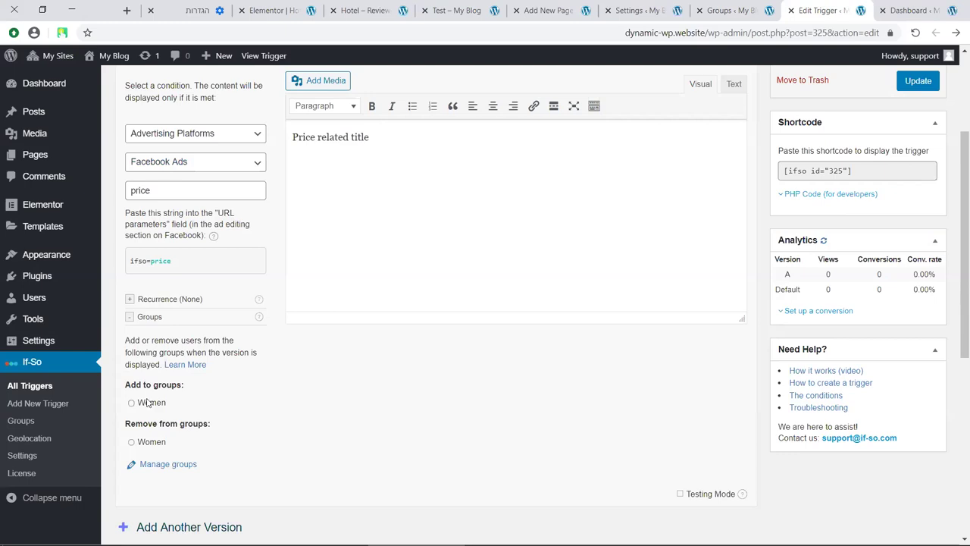
click(130, 402)
Add a Version B to the trigger with the condition Groups is Women
scroll(278, 185, down, 2)
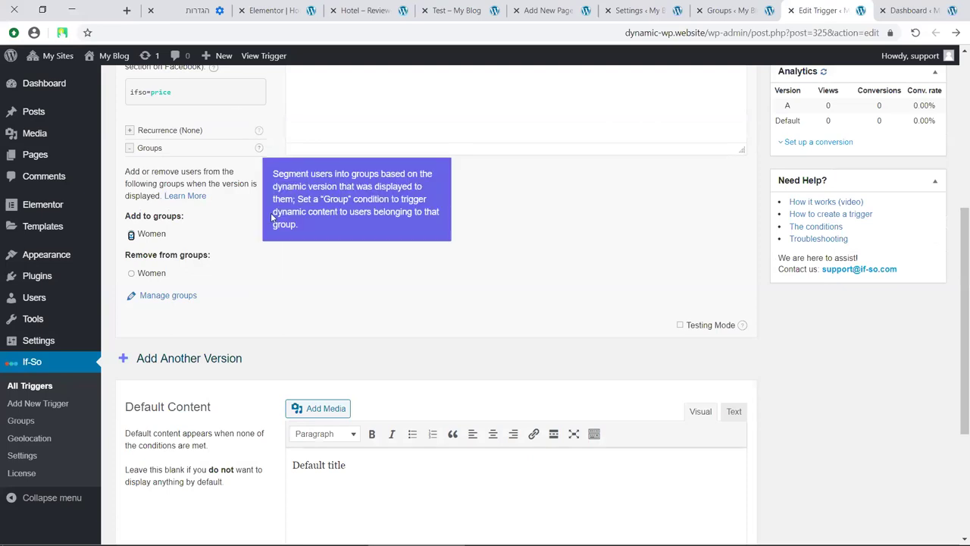
scroll(198, 199, down, 2)
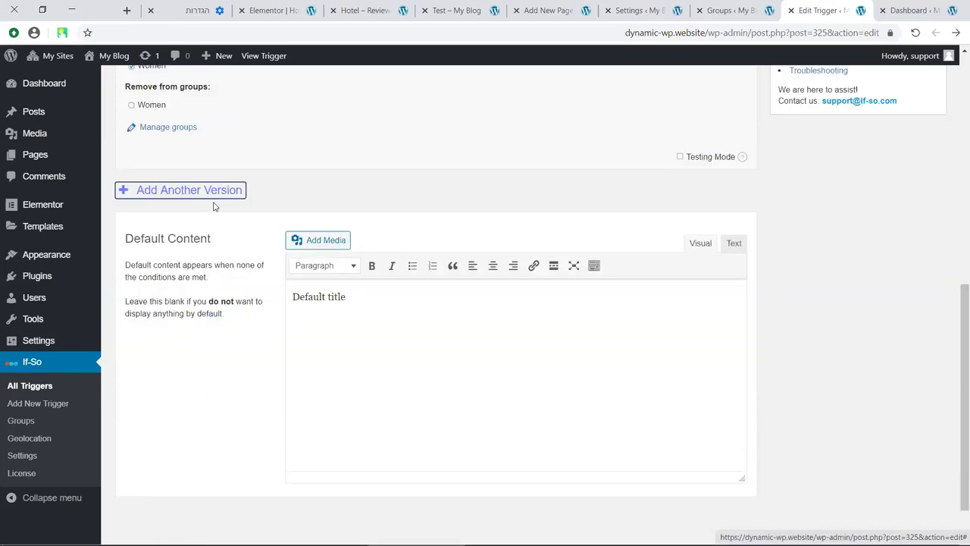
click(241, 205)
click(257, 259)
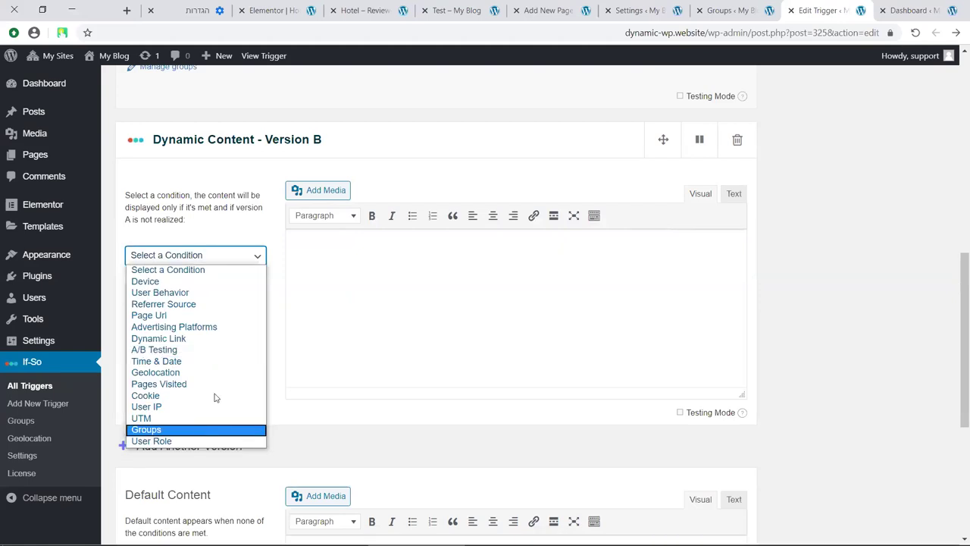
key(Return)
click(244, 321)
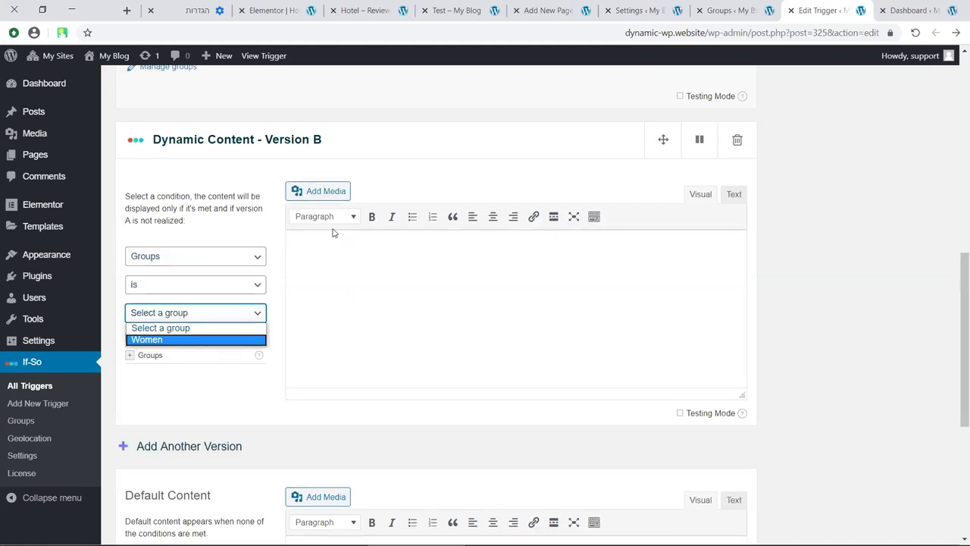
key(Return)
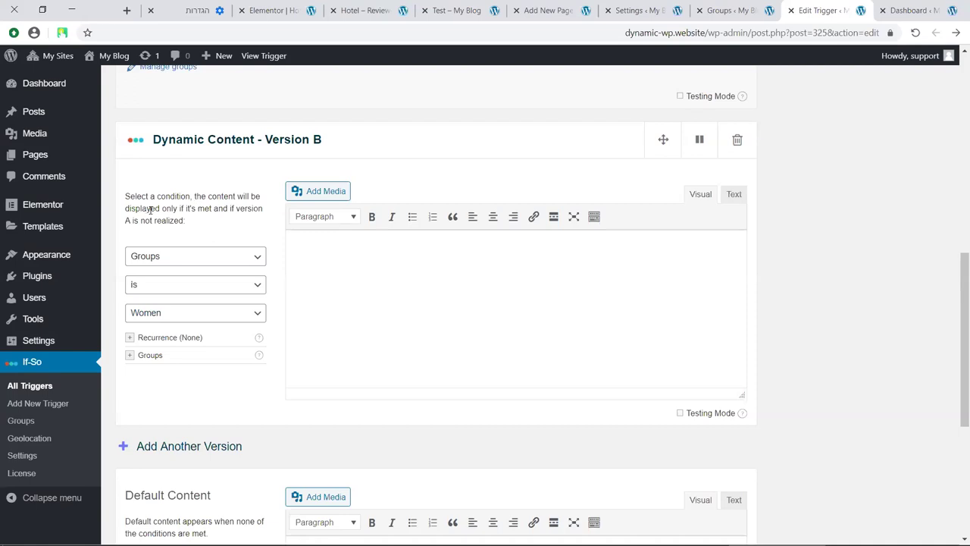
Turn on Testing Mode for Version B of the trigger
scroll(147, 209, down, 2)
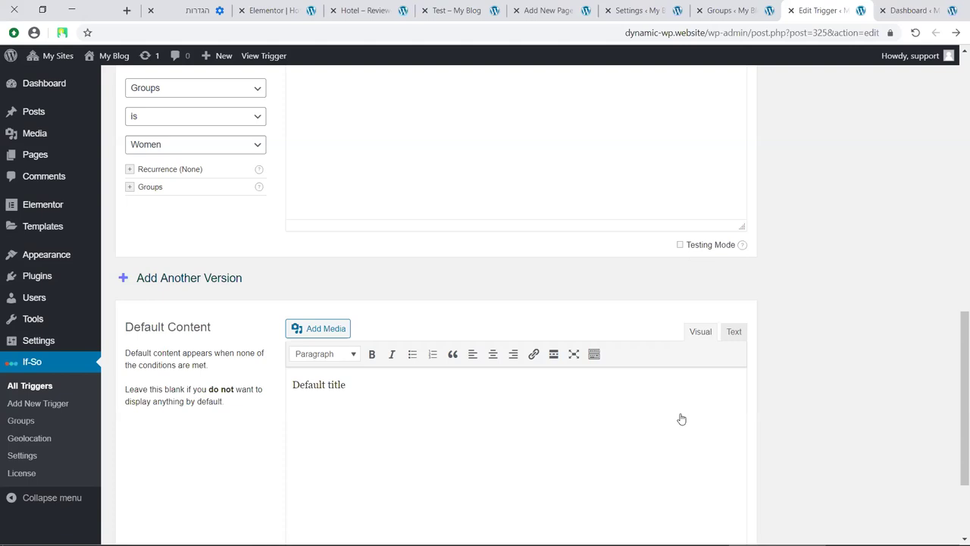
scroll(681, 419, up, 2)
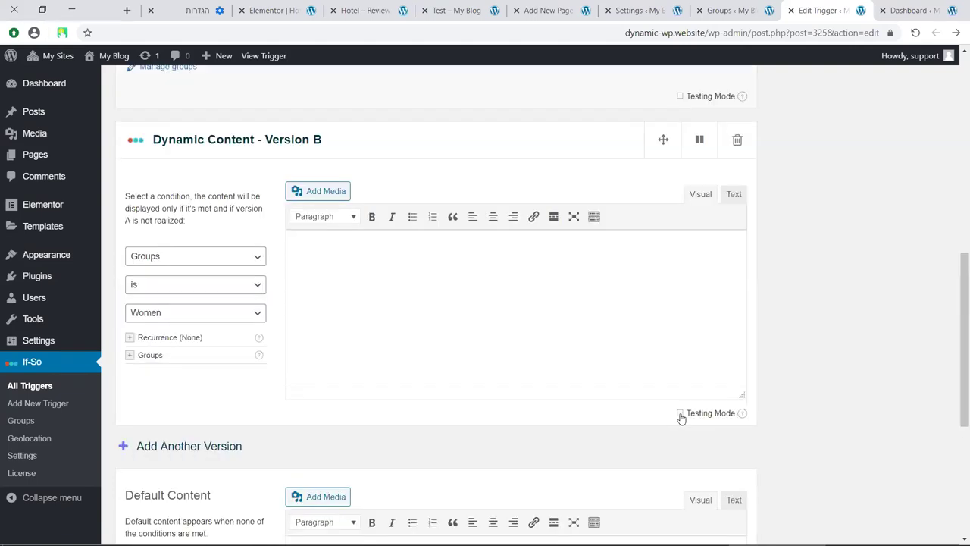
click(680, 414)
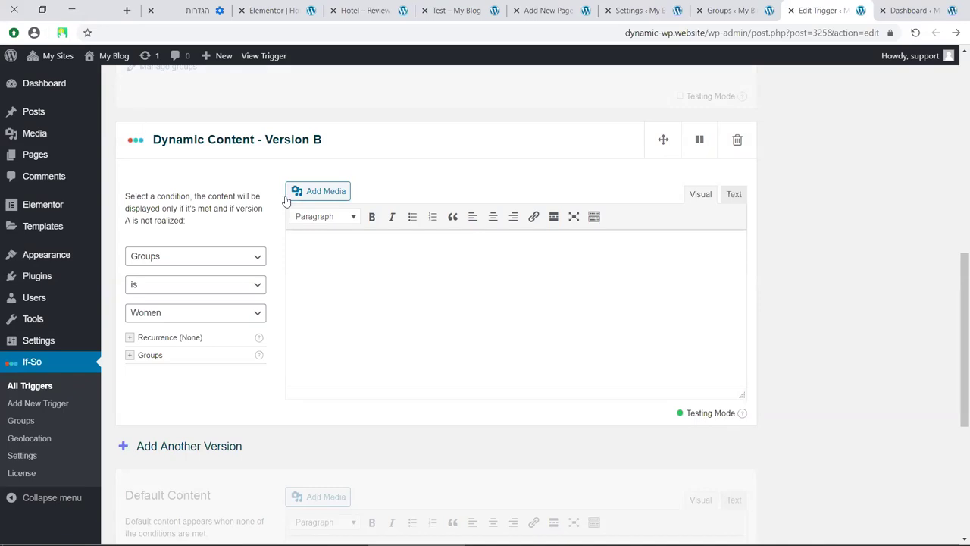
Change Version B's condition to Geolocation is with Egypt as the targeted country, and update the trigger
click(255, 258)
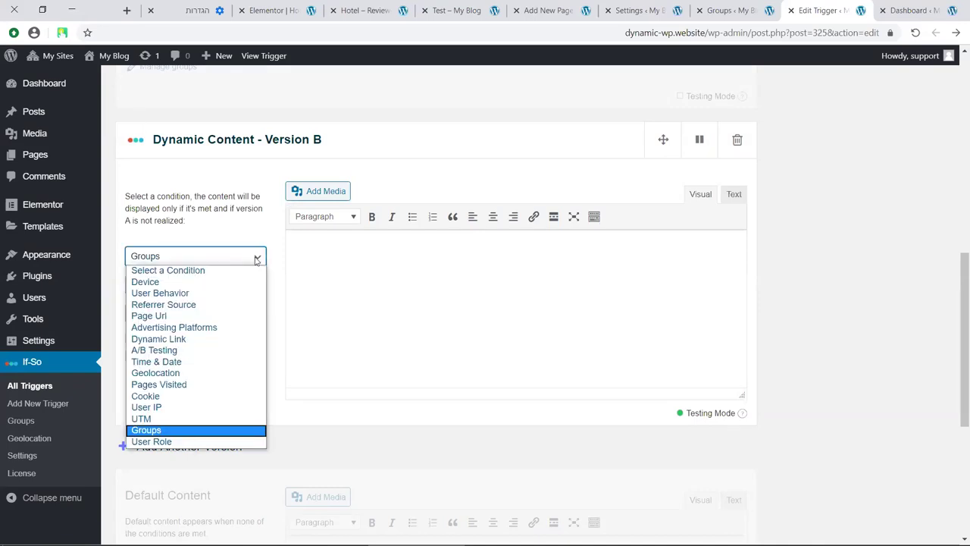
click(221, 371)
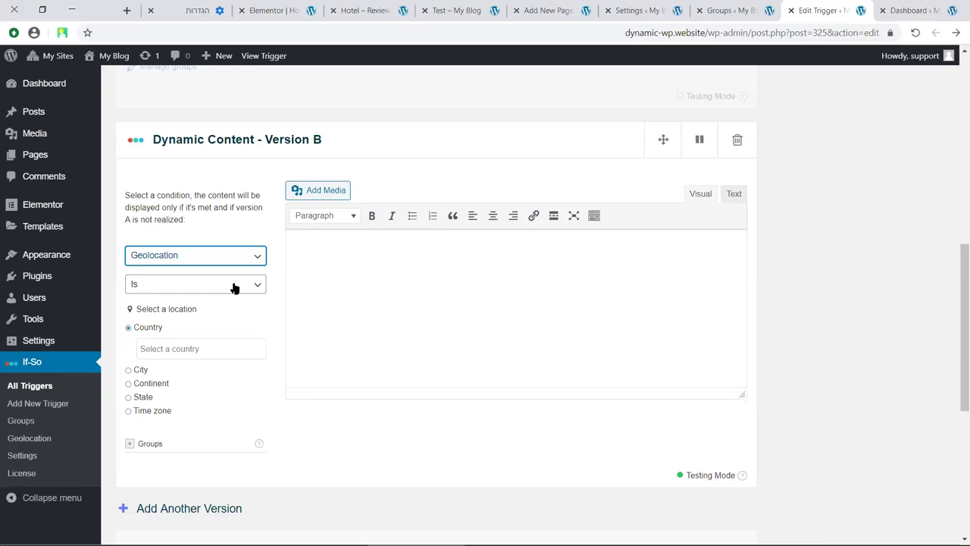
click(168, 348)
text(EG)
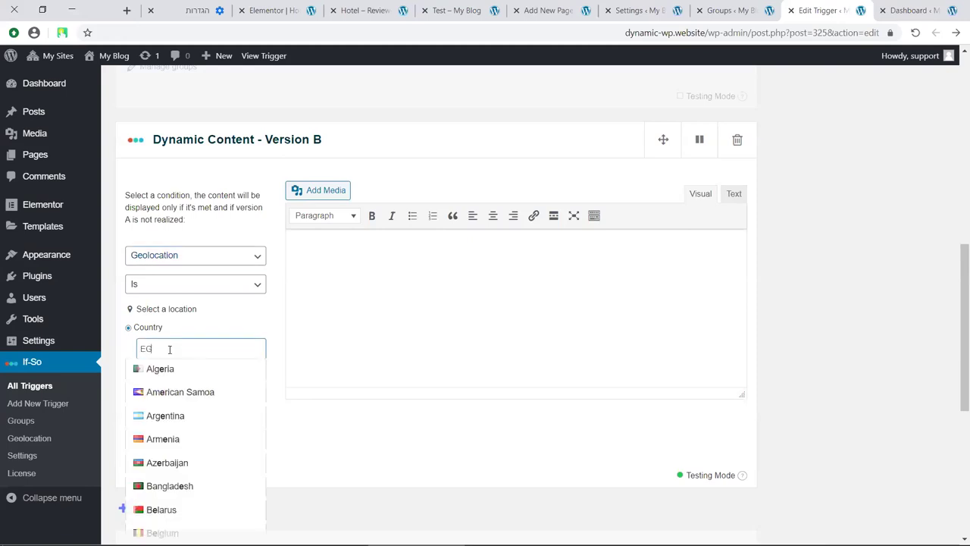
text(ypt)
click(206, 366)
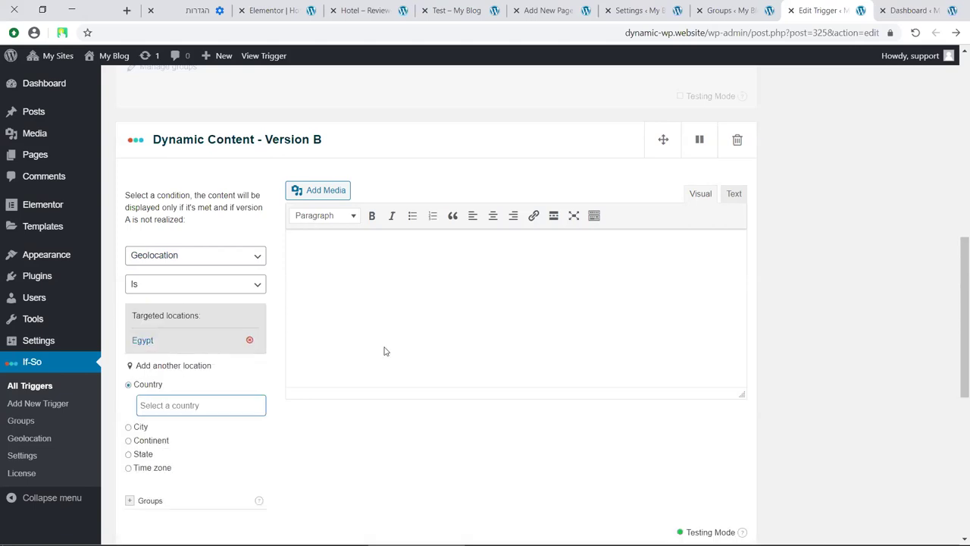
scroll(722, 382, down, 2)
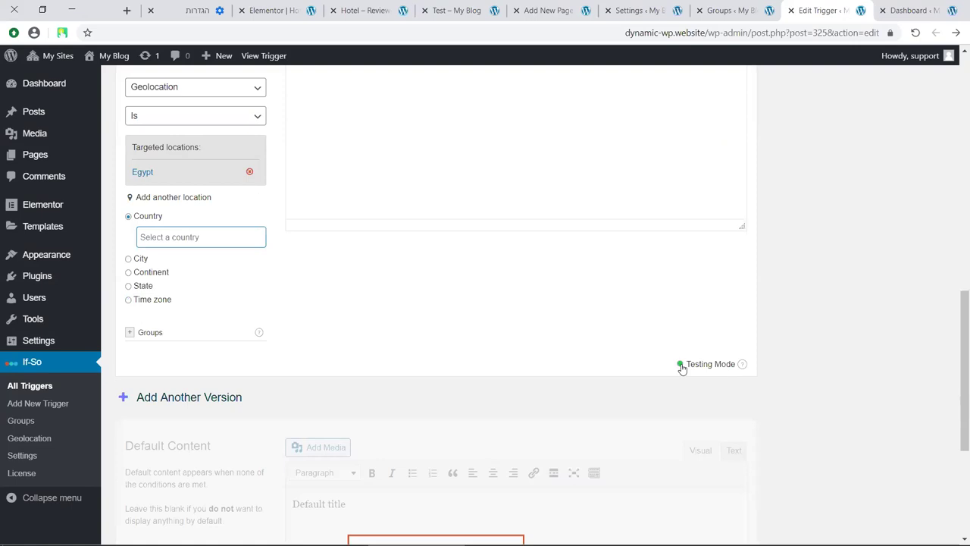
click(914, 196)
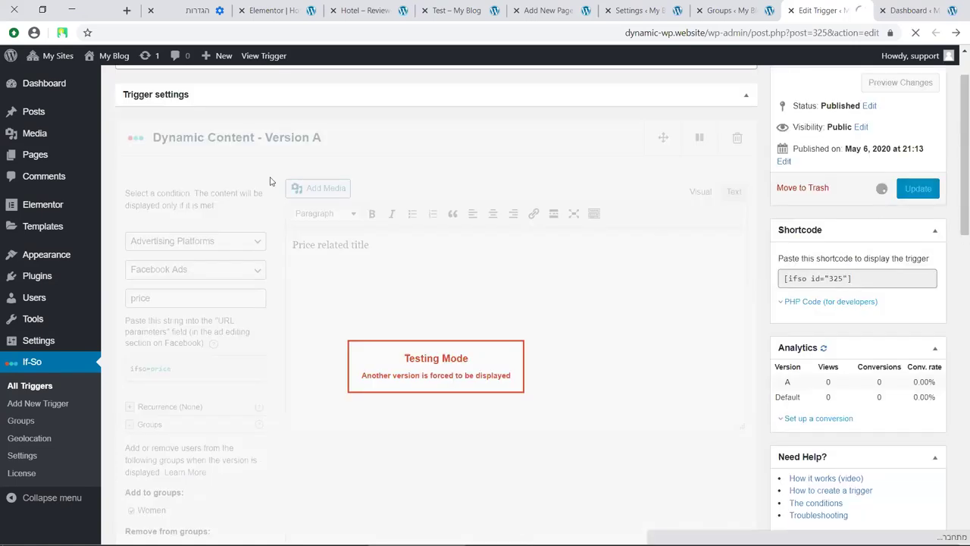
Turn off Testing Mode for Version B and deactivate that version
scroll(270, 182, down, 5)
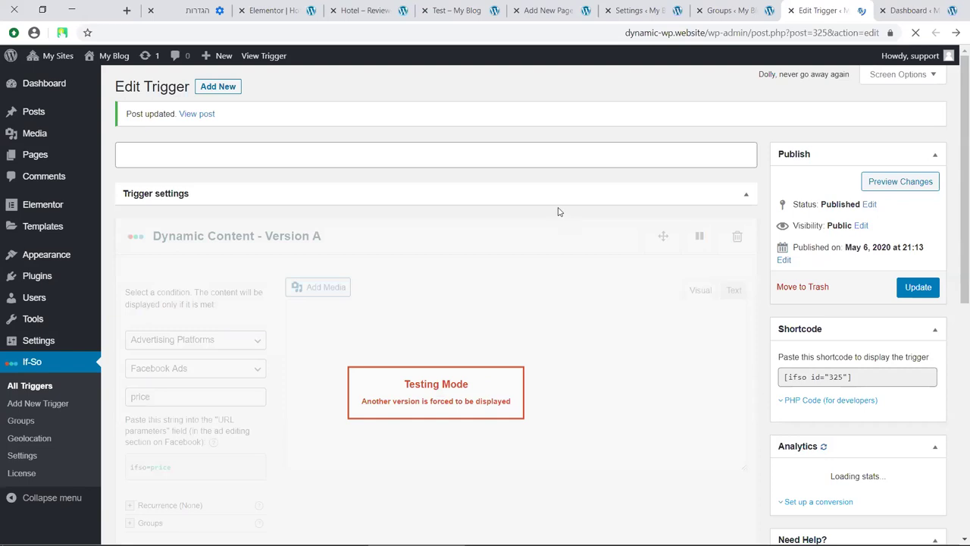
scroll(558, 211, down, 2)
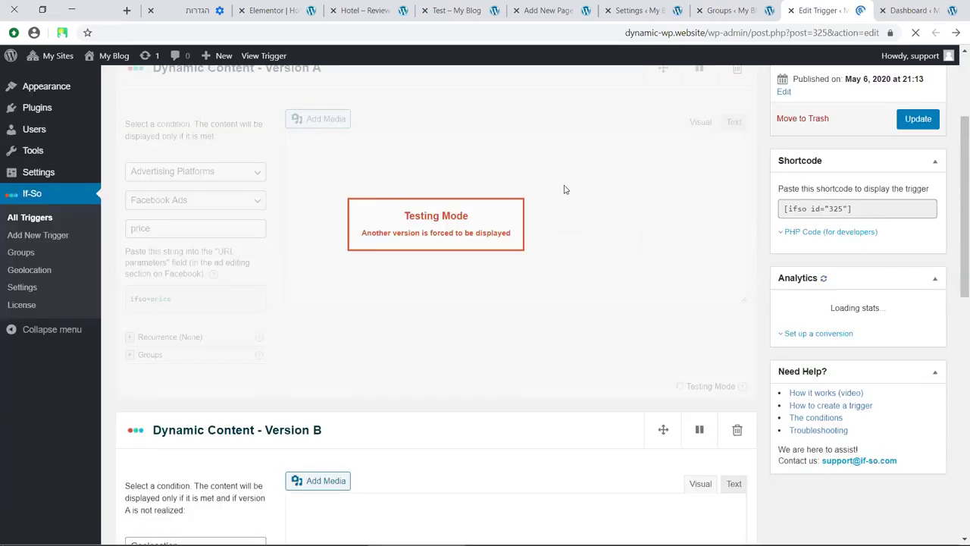
scroll(560, 188, down, 2)
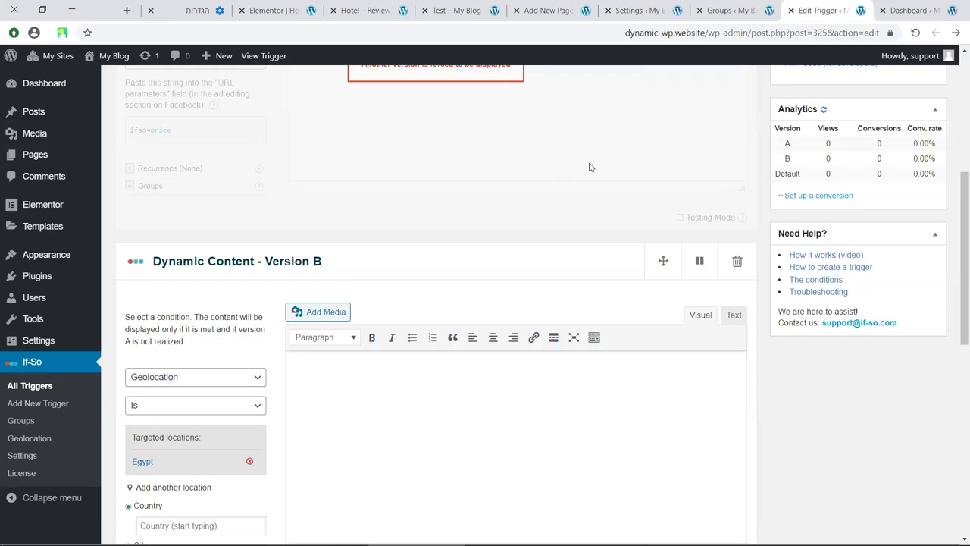
scroll(591, 167, down, 2)
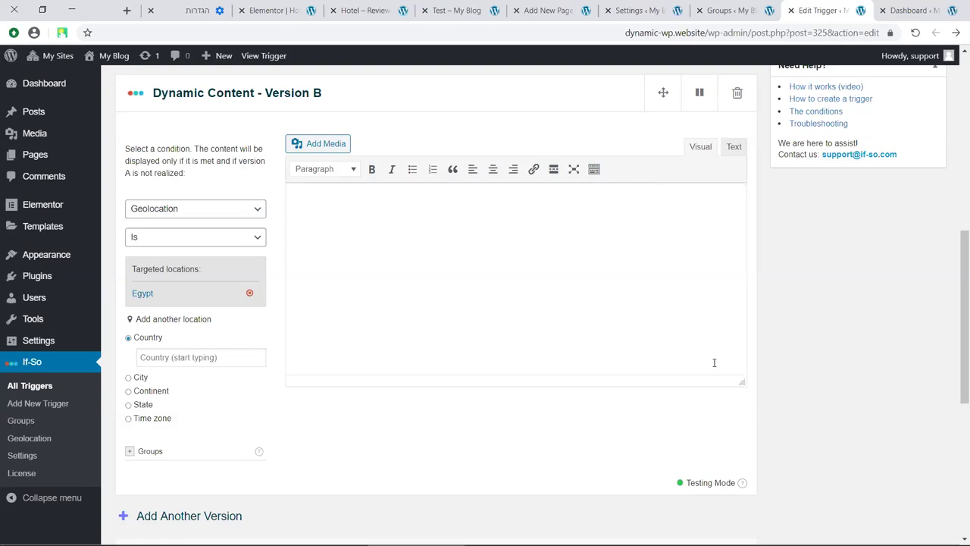
scroll(700, 279, up, 2)
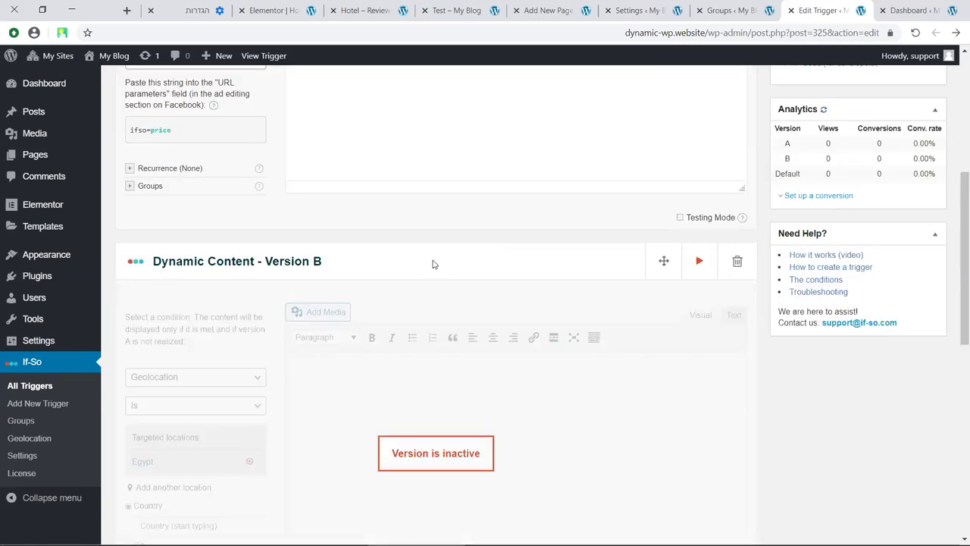
Clear the text from the trigger's Default Content so that it is blank
scroll(564, 308, down, 4)
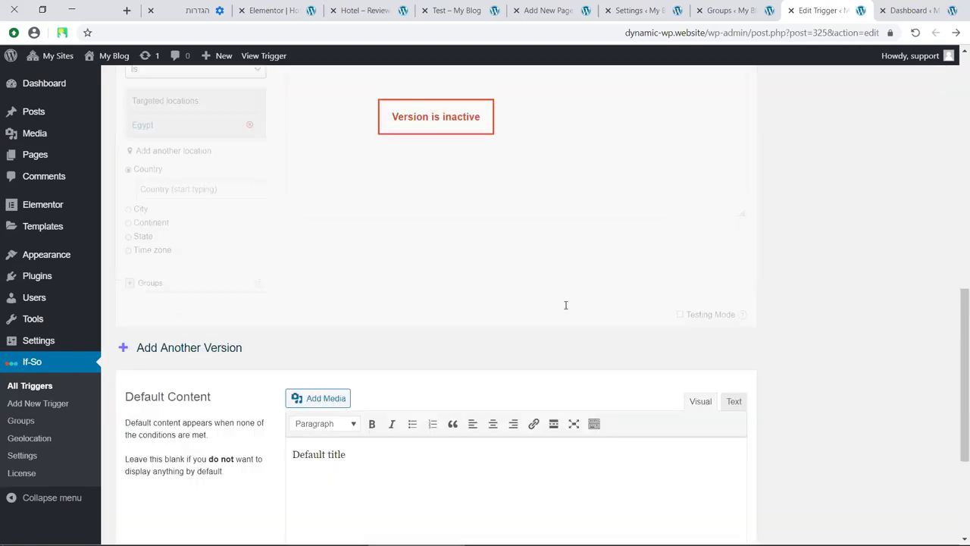
scroll(564, 307, down, 2)
click(394, 291)
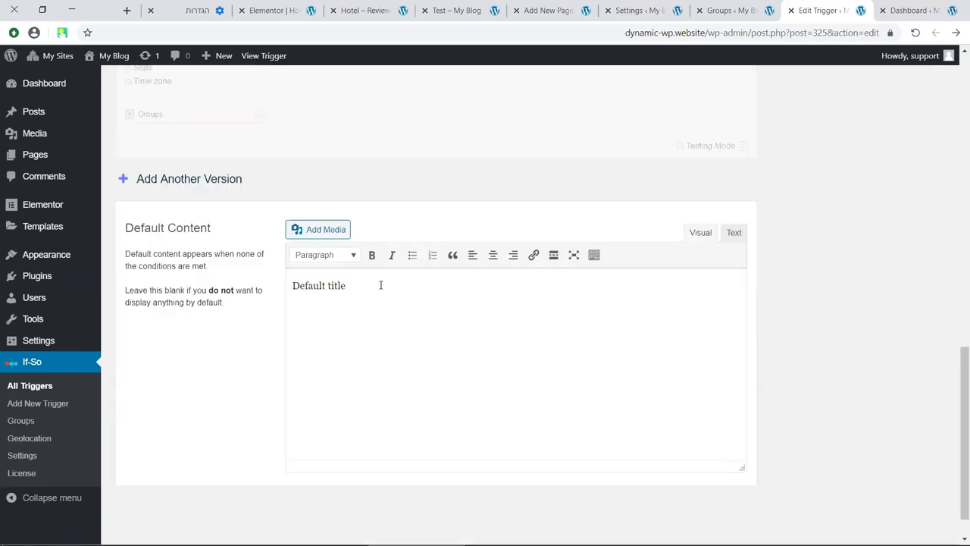
key(ctrl+a)
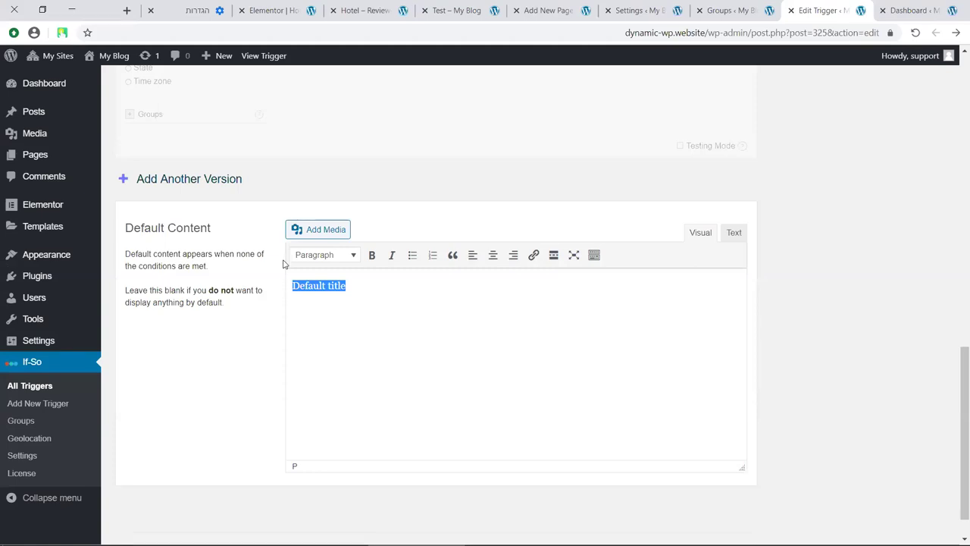
key(BackSpace)
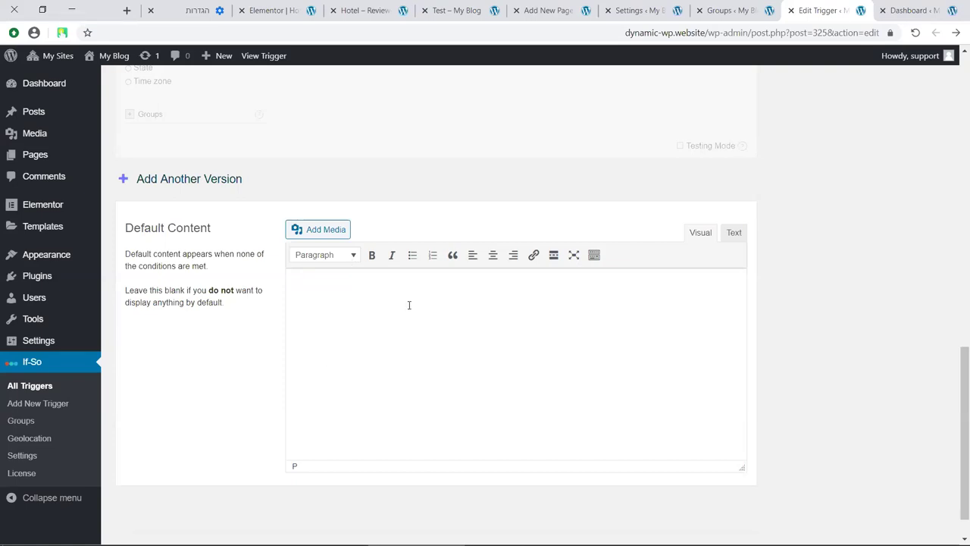
Reactivate Version B and review the condition types available for it
scroll(432, 376, up, 2)
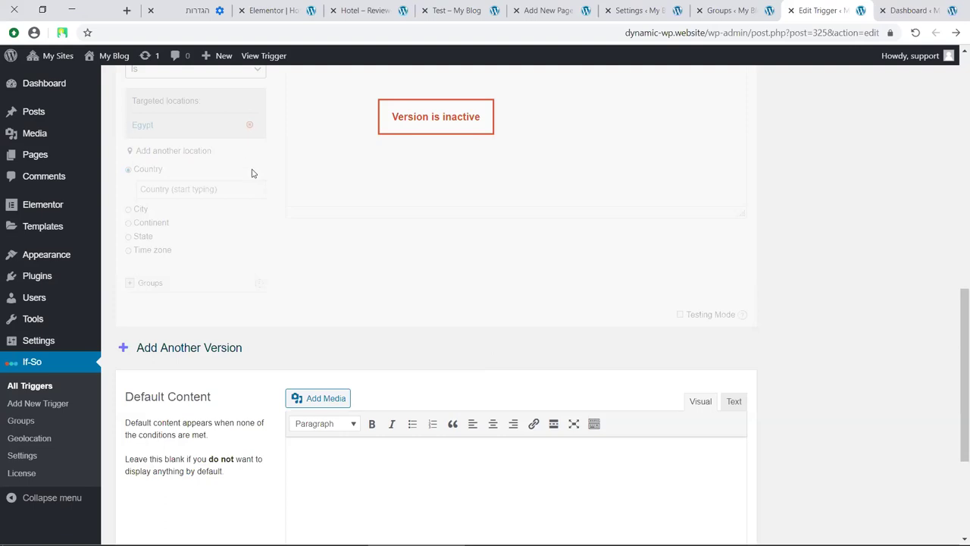
scroll(253, 173, up, 2)
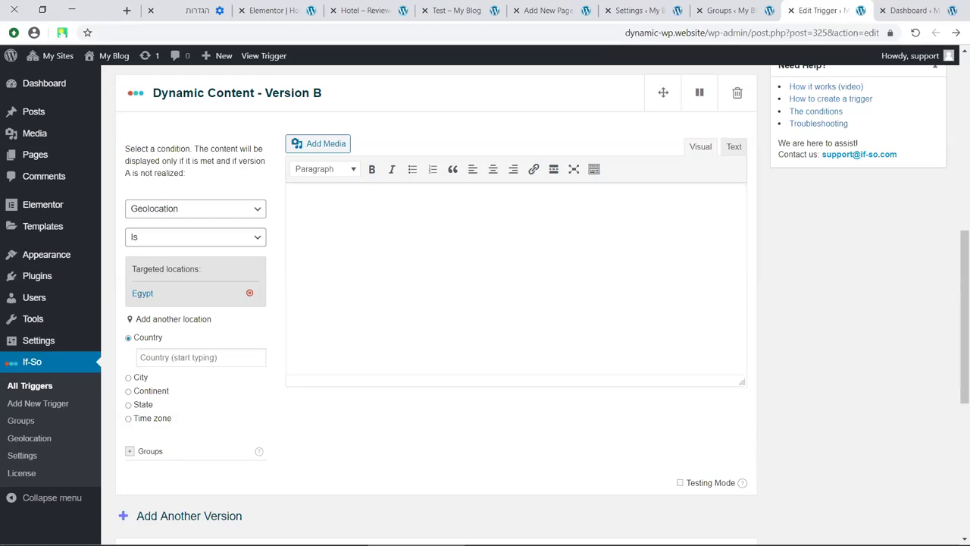
click(255, 206)
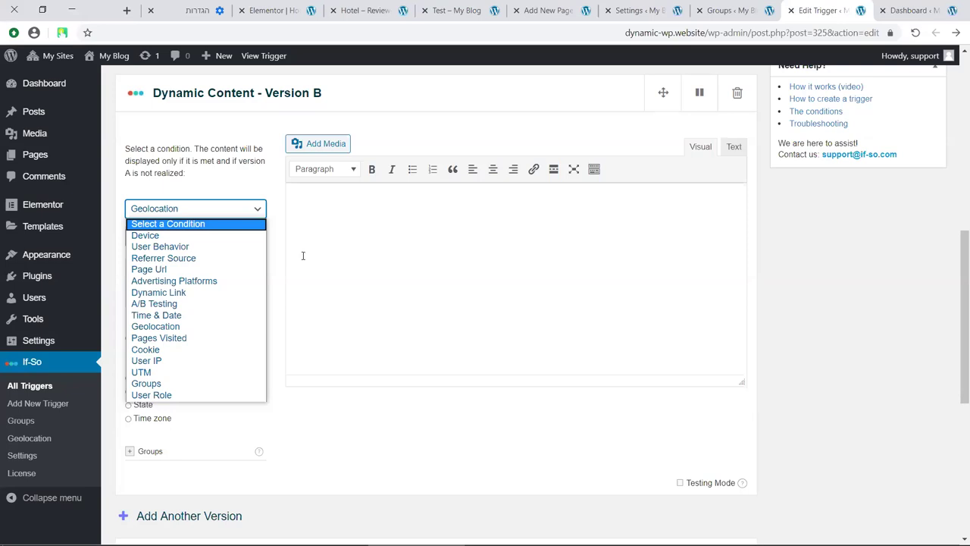
click(275, 195)
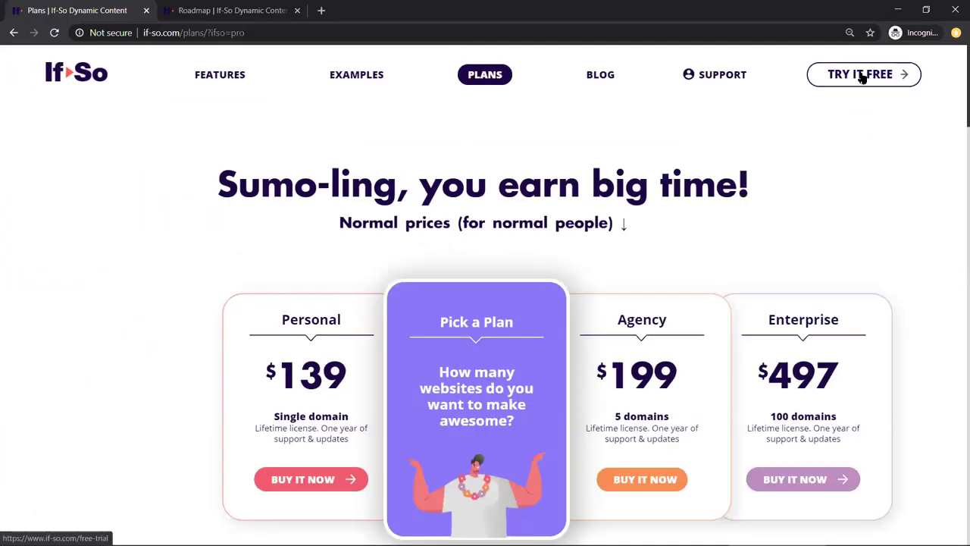
On the If-So website, view the free licence sign-up form, close it and look over the support options
click(862, 82)
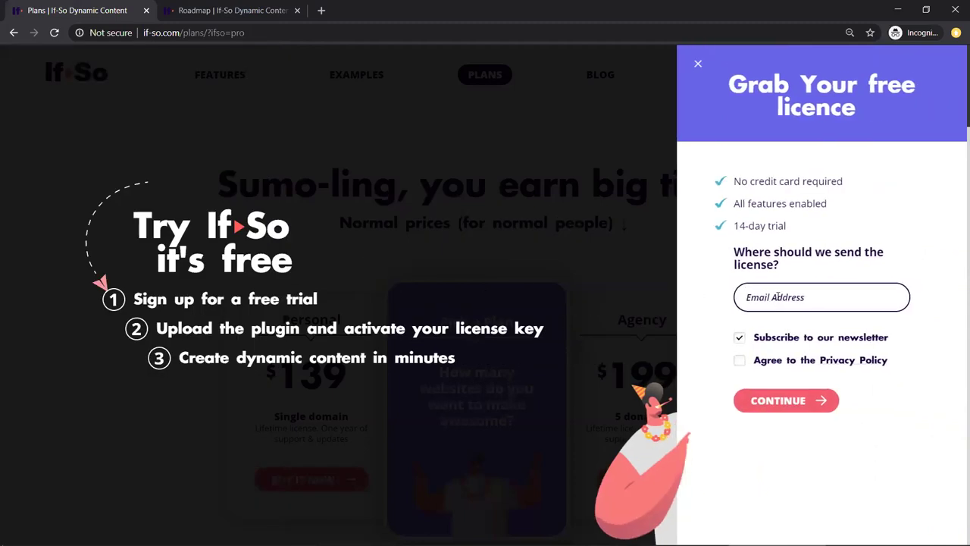
click(698, 64)
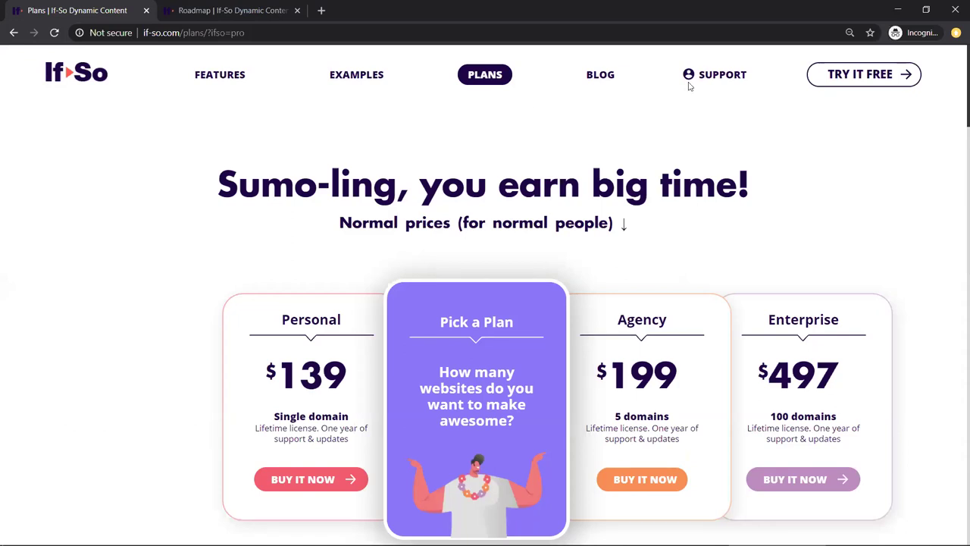
mouse_move(596, 108)
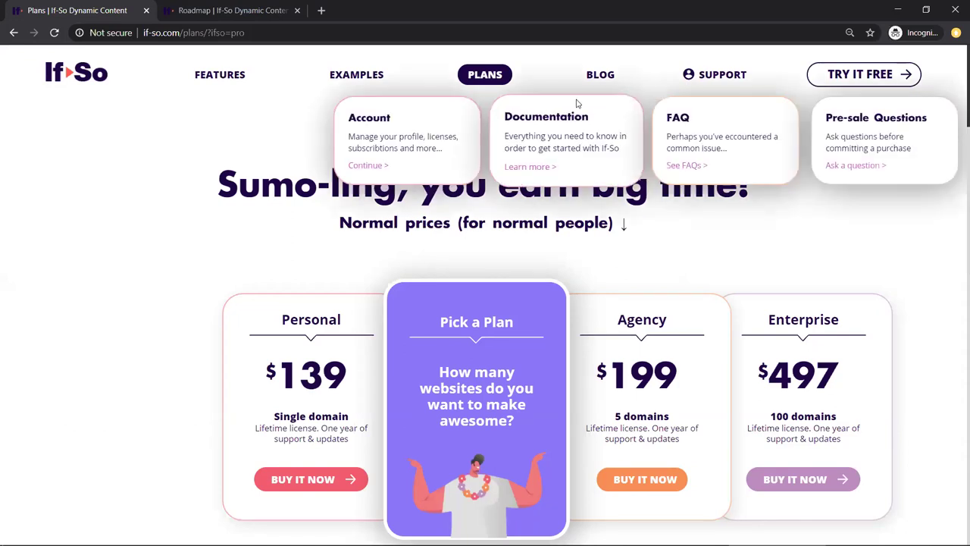
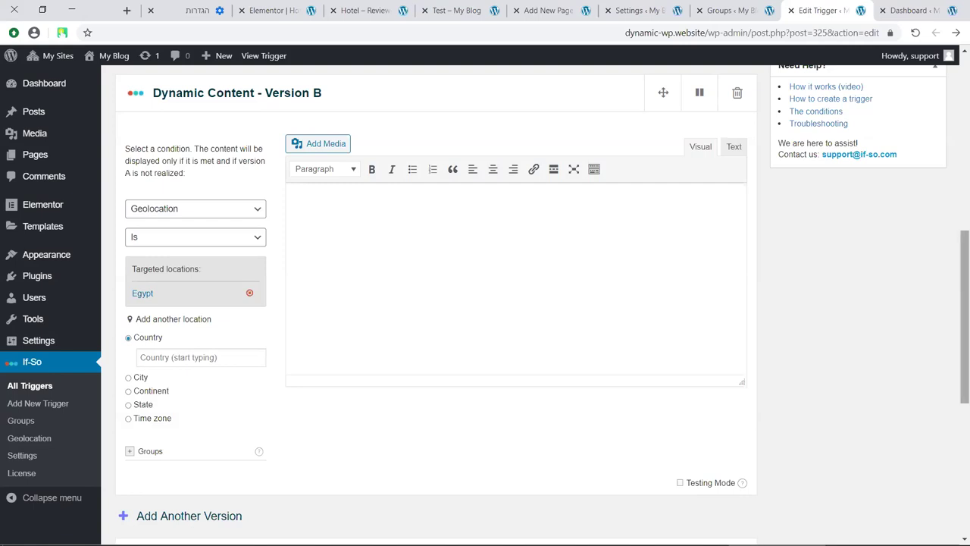
scroll(954, 250, up, 1)
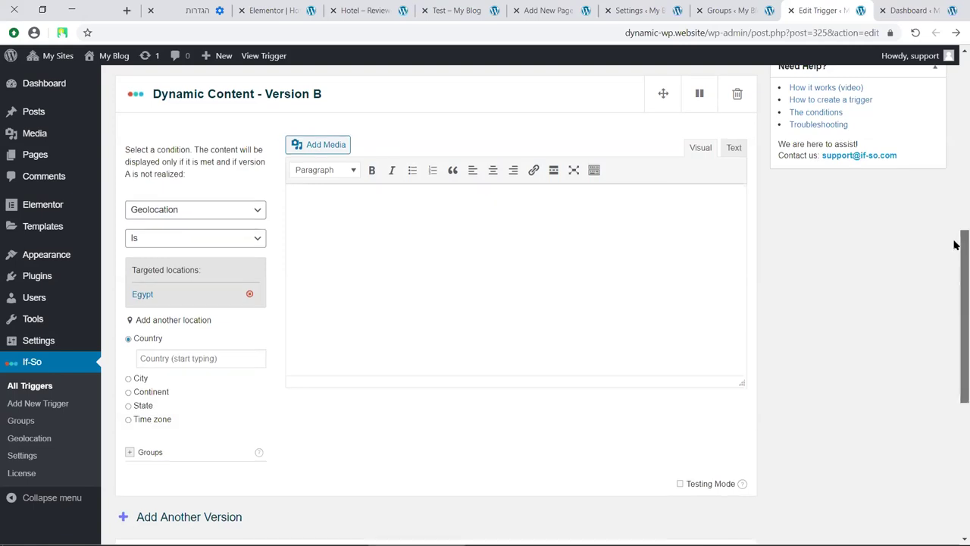
scroll(954, 239, up, 1)
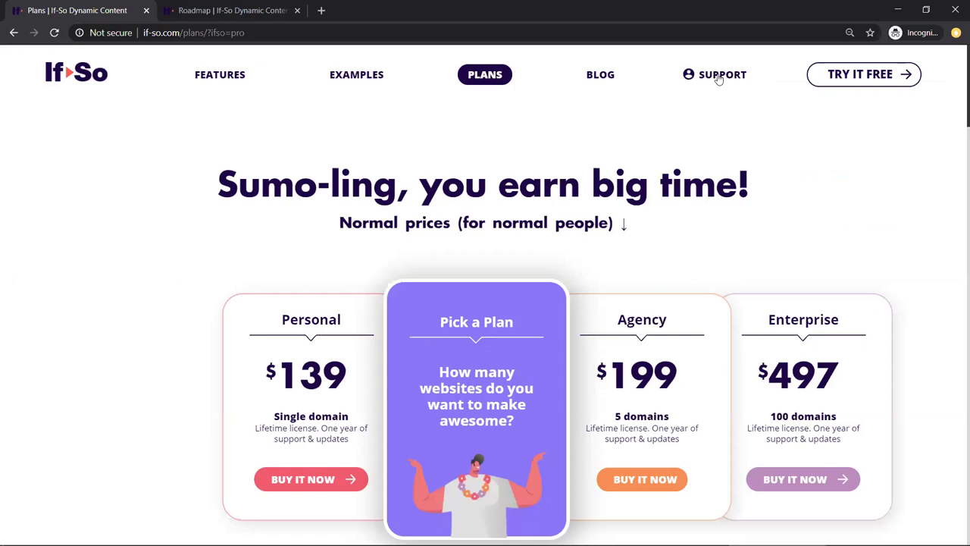
Open the If-So website's support page and search the knowledge base for DKI
mouse_move(718, 80)
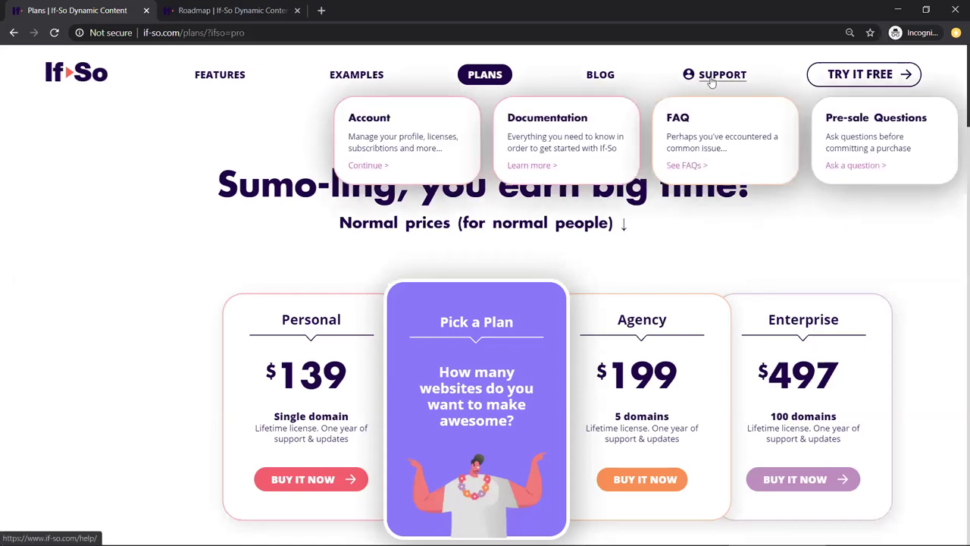
click(713, 81)
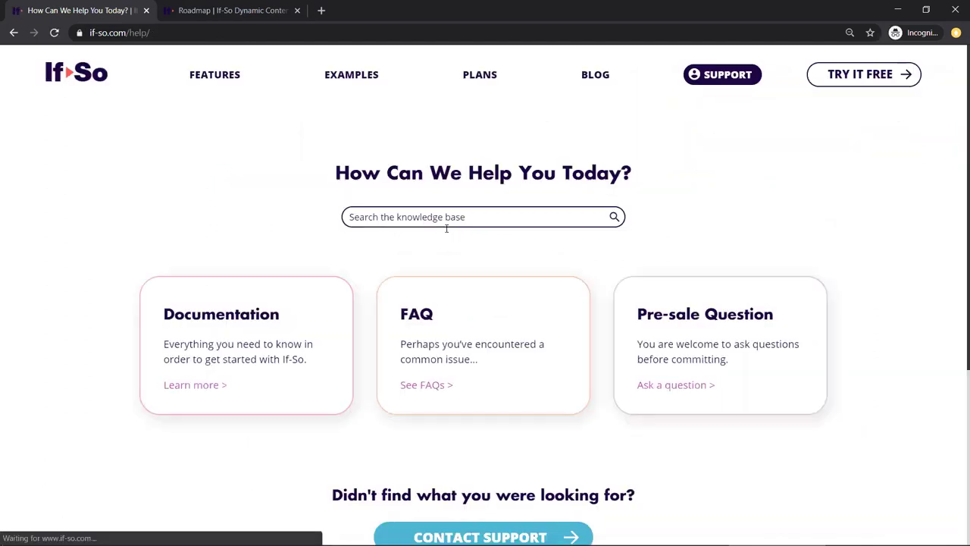
click(447, 226)
text(DKI)
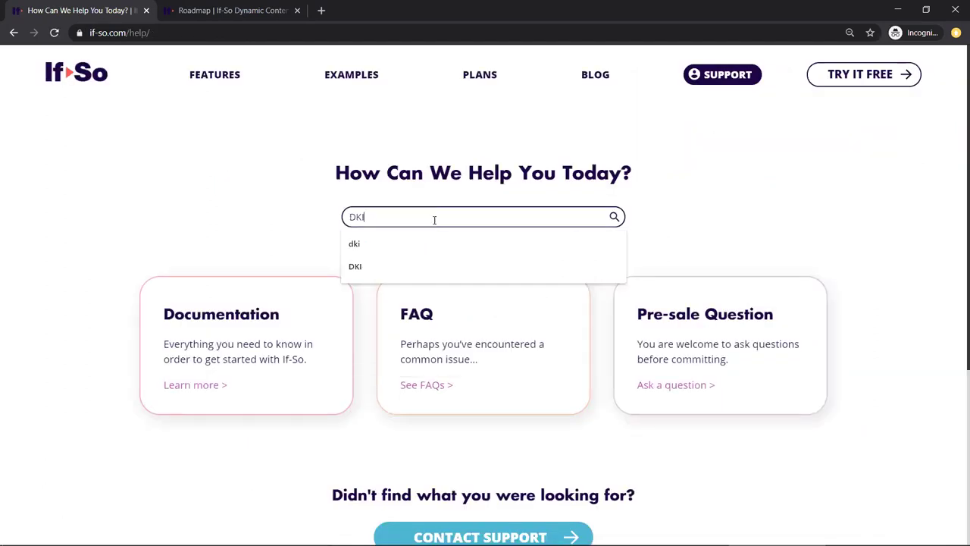
key(Return)
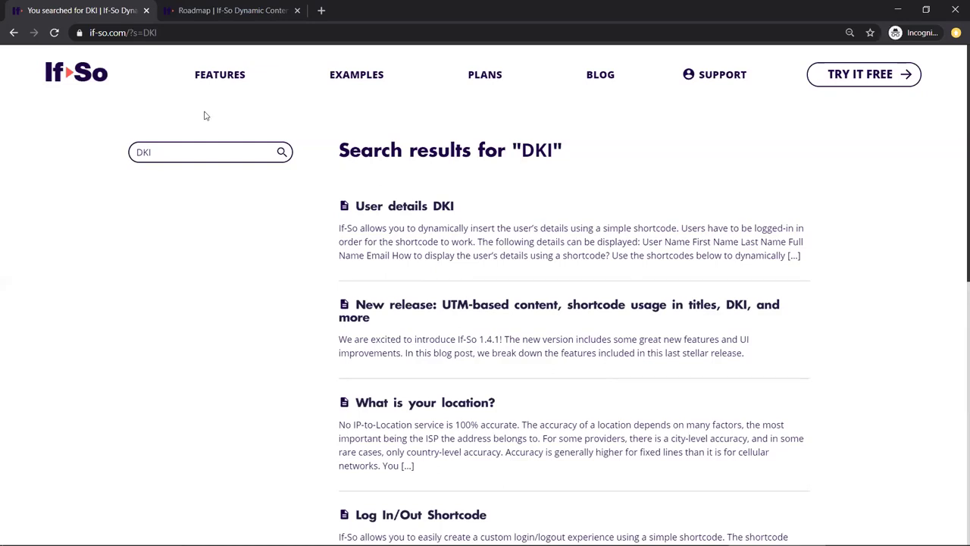
Open the Dynamic Keyword Insertion (DKI) documentation page and read its introduction and available shortcodes
mouse_move(225, 78)
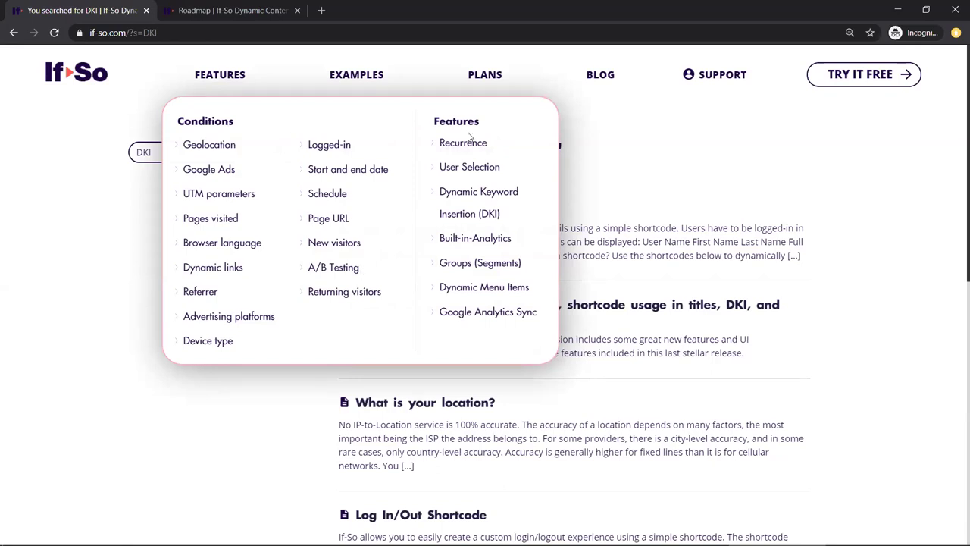
click(478, 199)
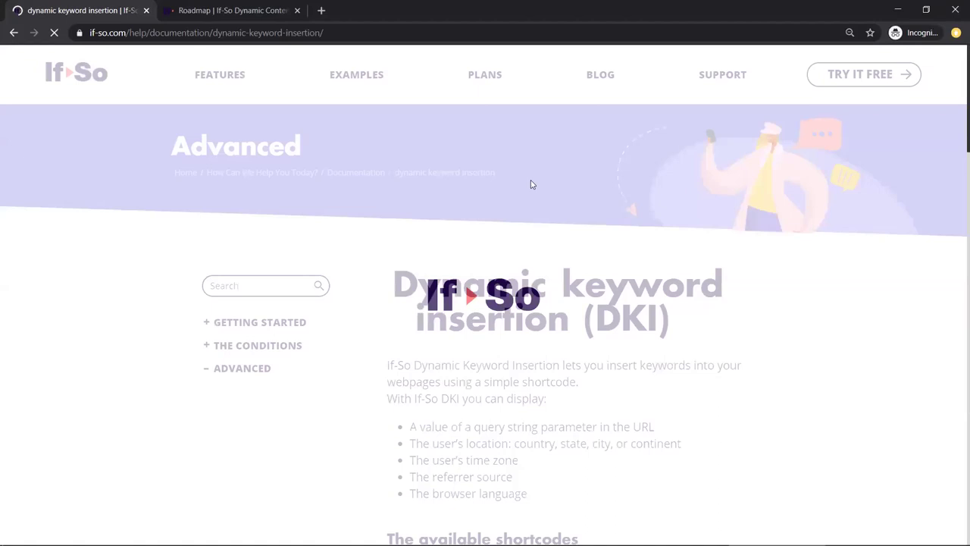
scroll(530, 178, down, 2)
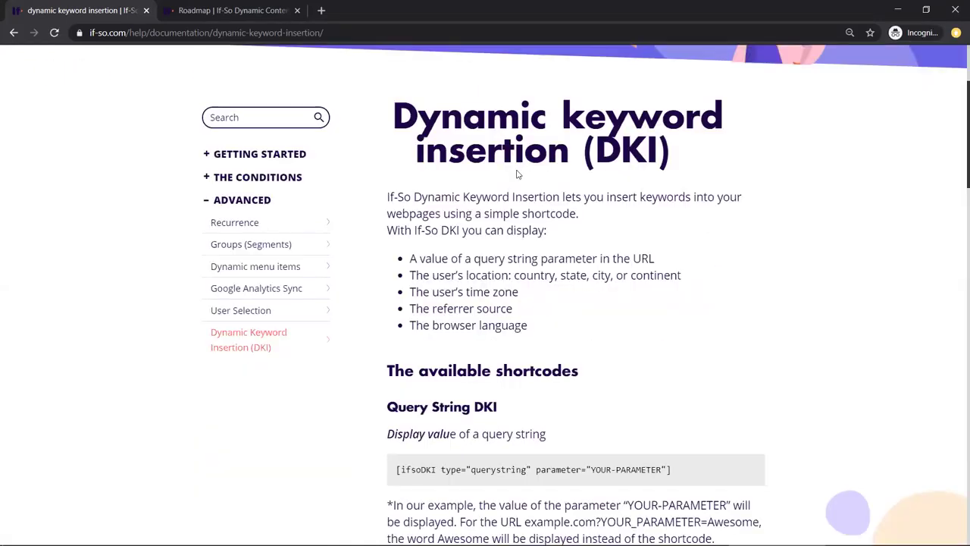
Read the Query String, user name and login link shortcodes in the DKI documentation, highlighting the query string shortcode
scroll(518, 173, down, 2)
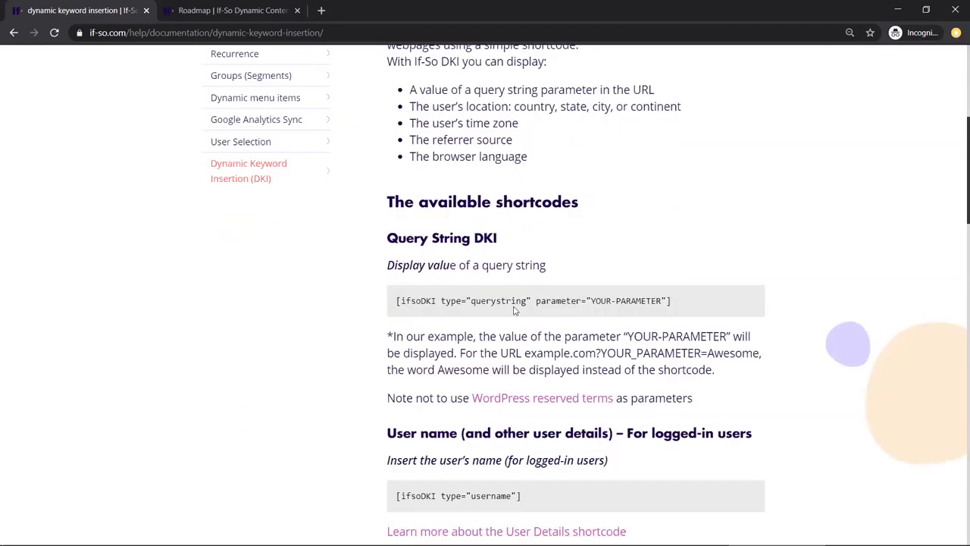
triple_click(510, 301)
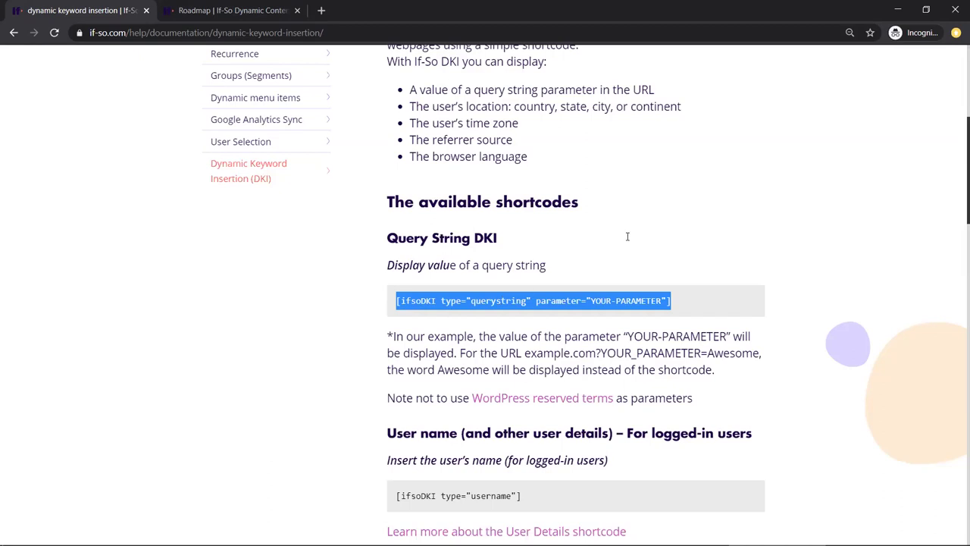
scroll(554, 232, down, 2)
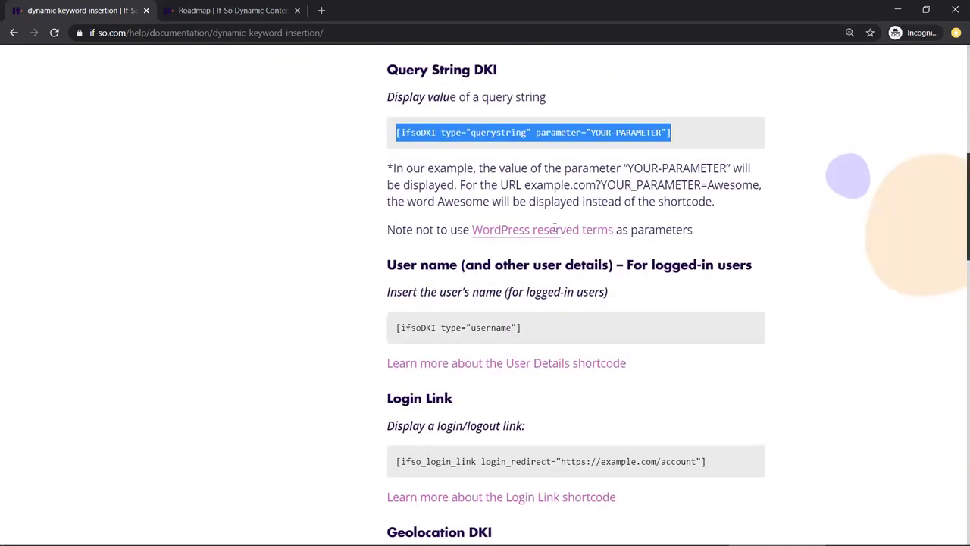
scroll(554, 260, down, 2)
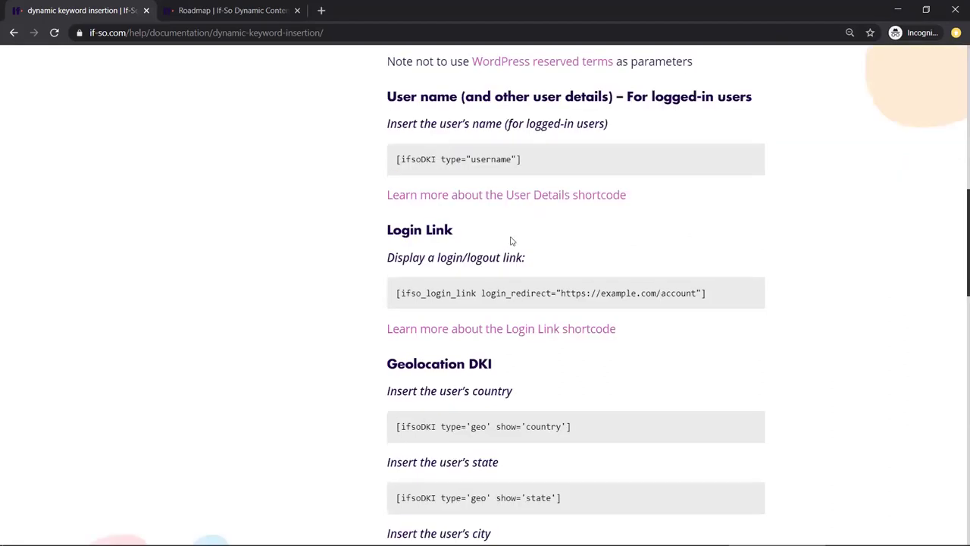
scroll(500, 237, down, 2)
scroll(476, 209, down, 1)
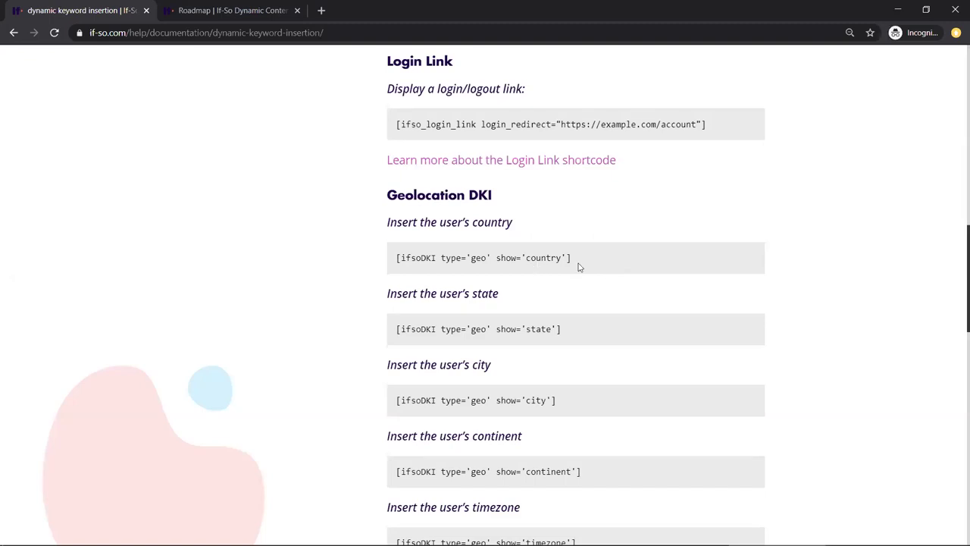
Highlight the country shortcode under Geolocation DKI, look over the other location shortcodes and return to the Query String DKI section
drag(571, 259, 413, 265)
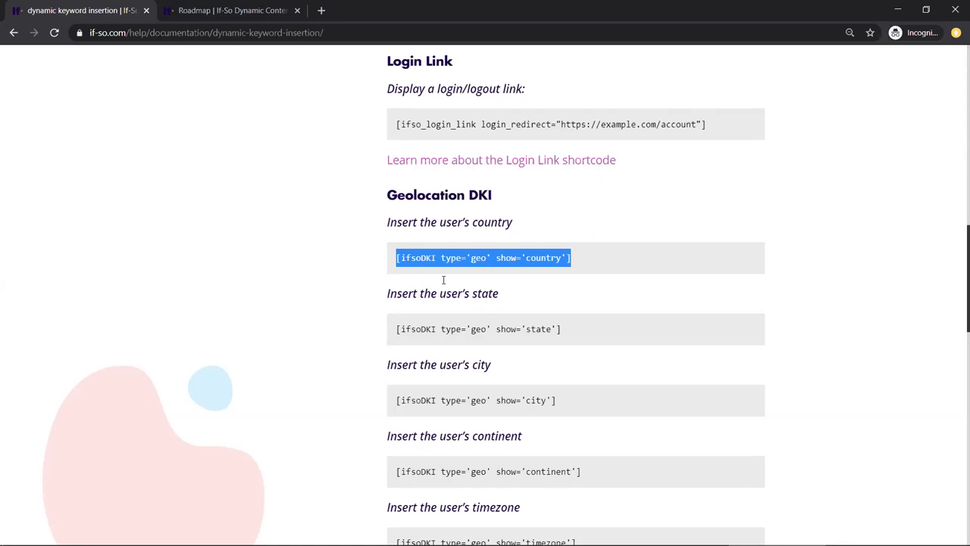
scroll(453, 203, down, 2)
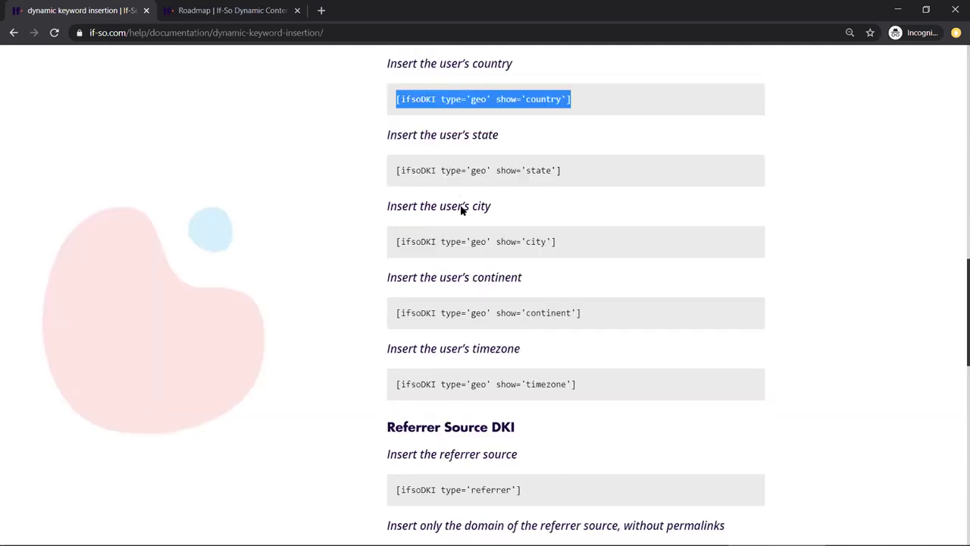
scroll(496, 236, up, 4)
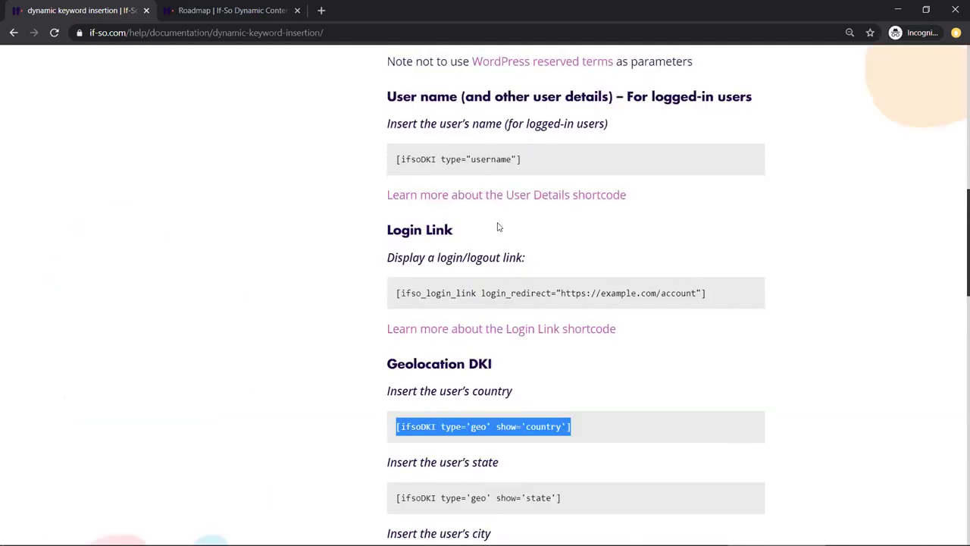
scroll(539, 193, up, 2)
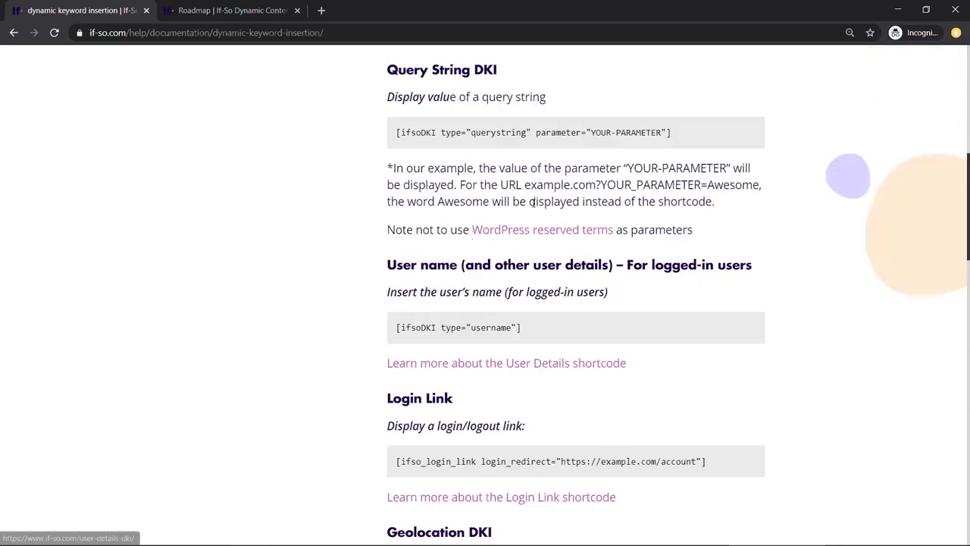
scroll(458, 257, up, 2)
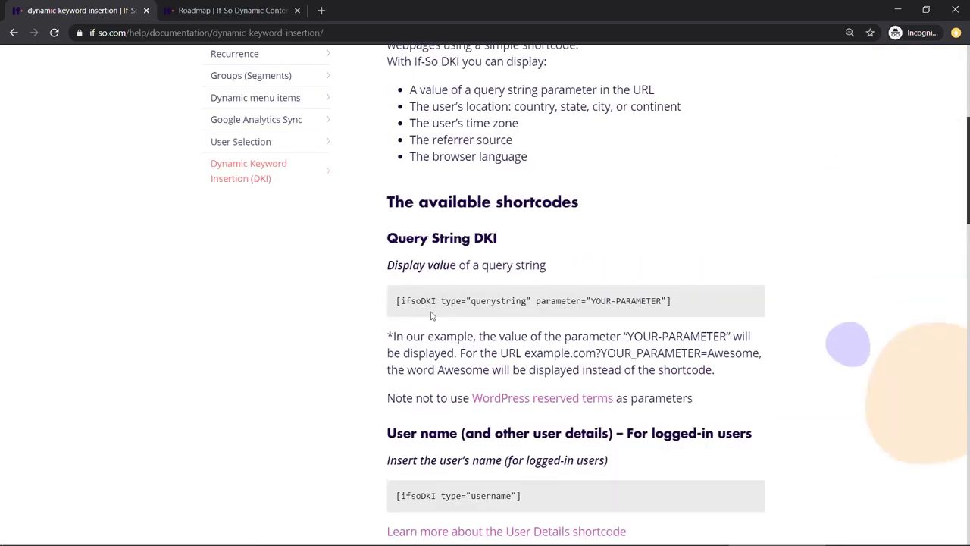
Append a sample query string to the DKI page's address, using the username parameter with a first name as its value, and highlight it
click(354, 28)
click(354, 28)
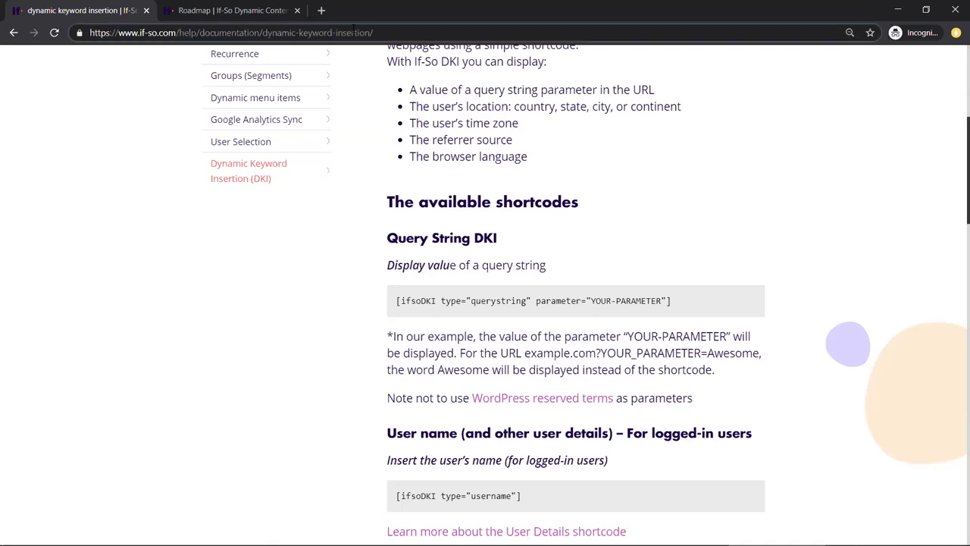
text(?)
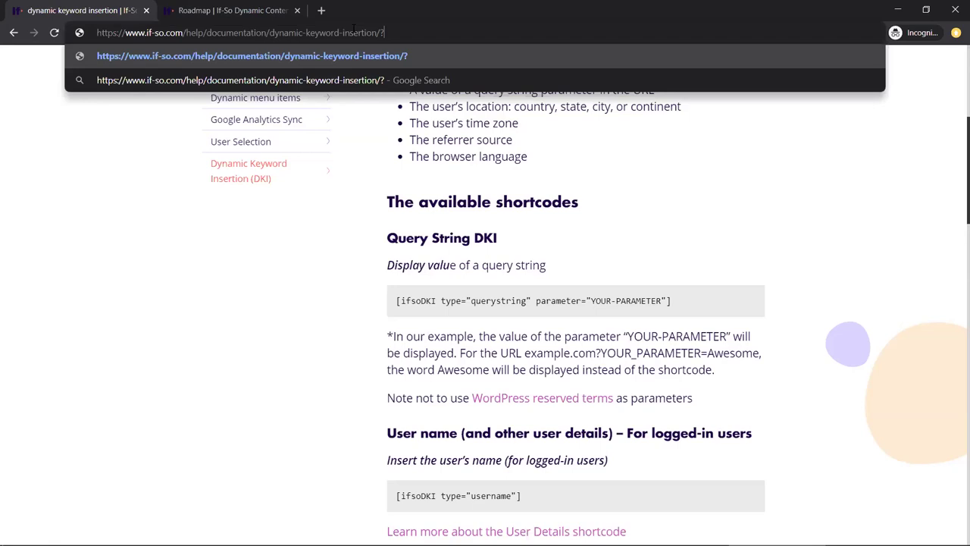
text(username)
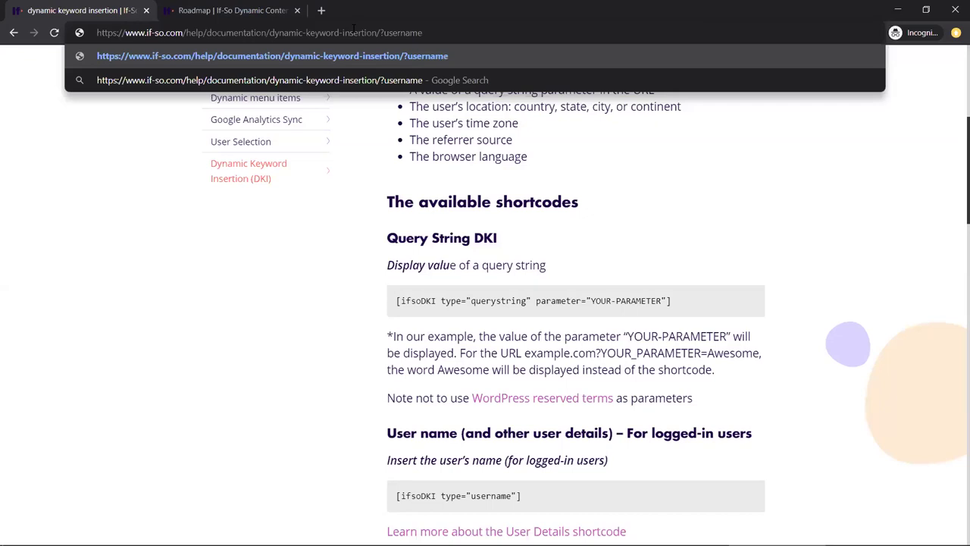
text(=josef)
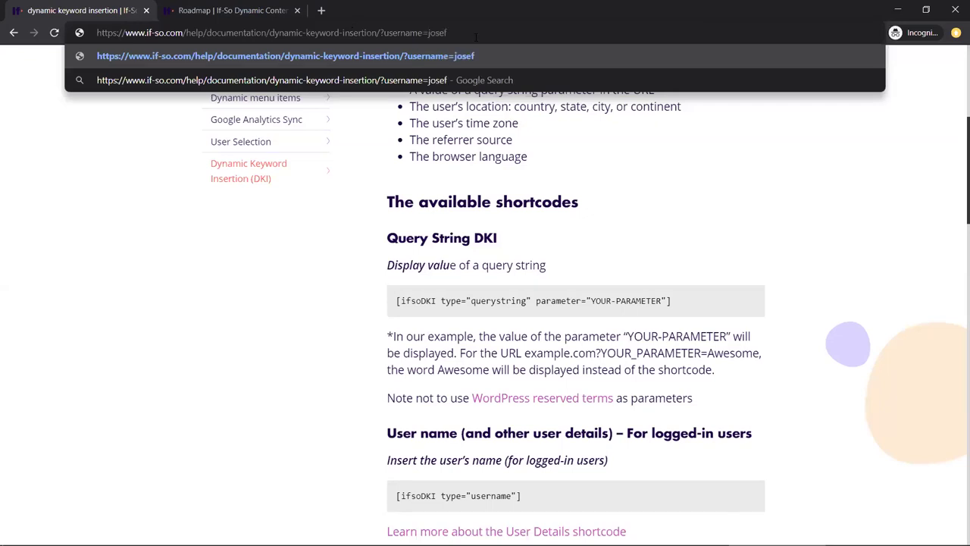
drag(447, 33, 307, 33)
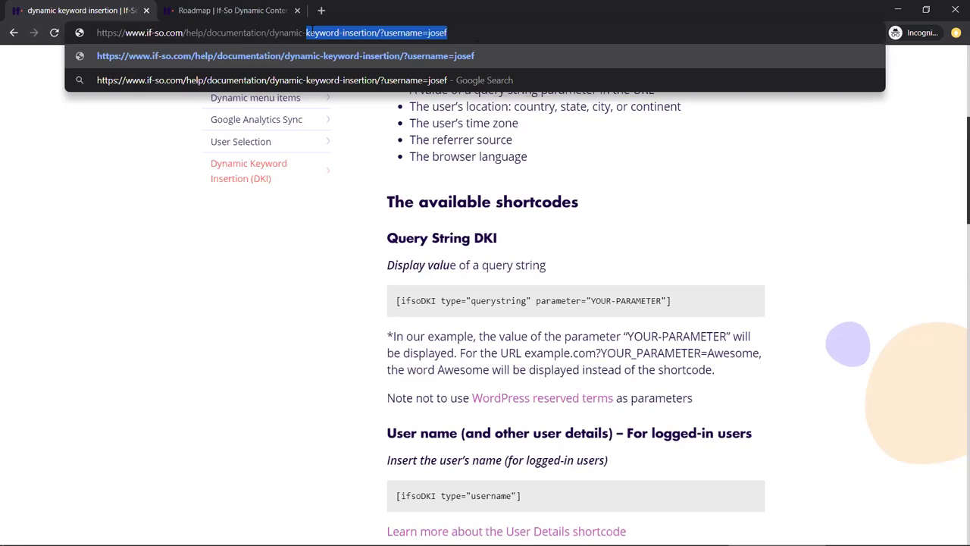
drag(381, 30, 381, 32)
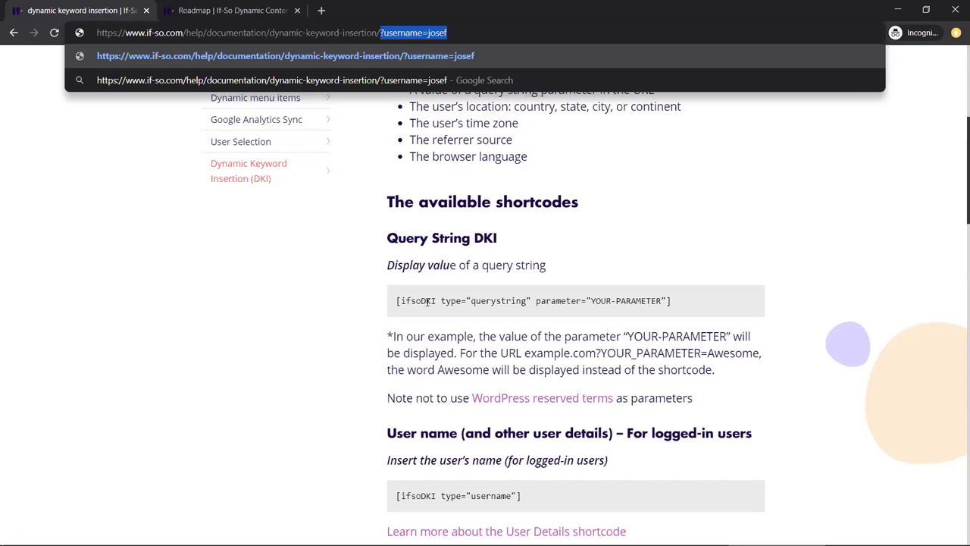
Compare the YOUR-PARAMETER placeholder in the query string shortcode with the username parameter in the page address
drag(430, 300, 420, 300)
click(421, 300)
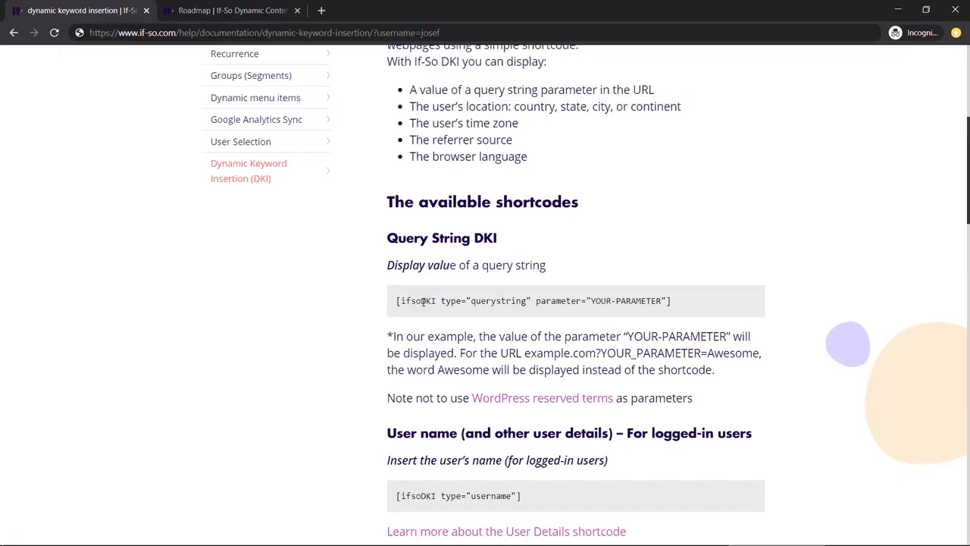
drag(593, 301, 661, 306)
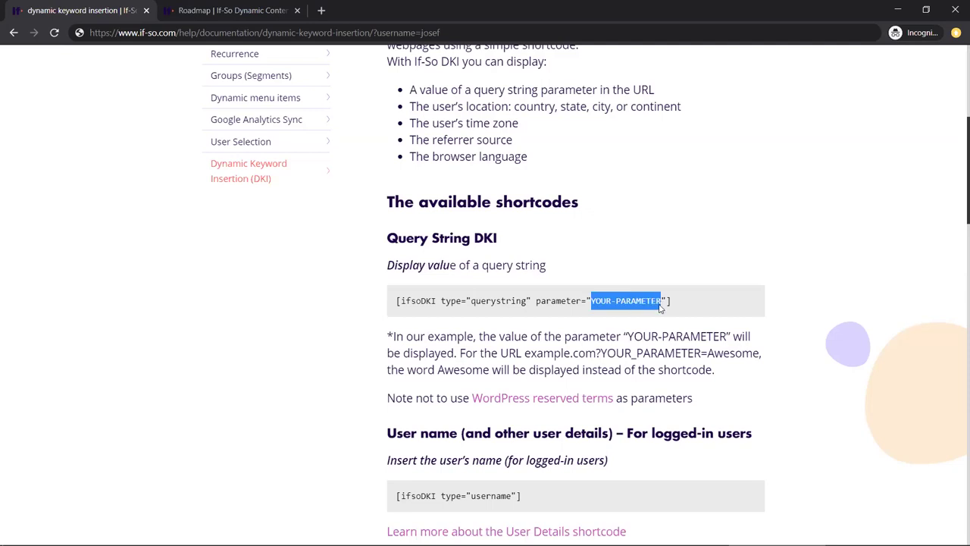
double_click(409, 33)
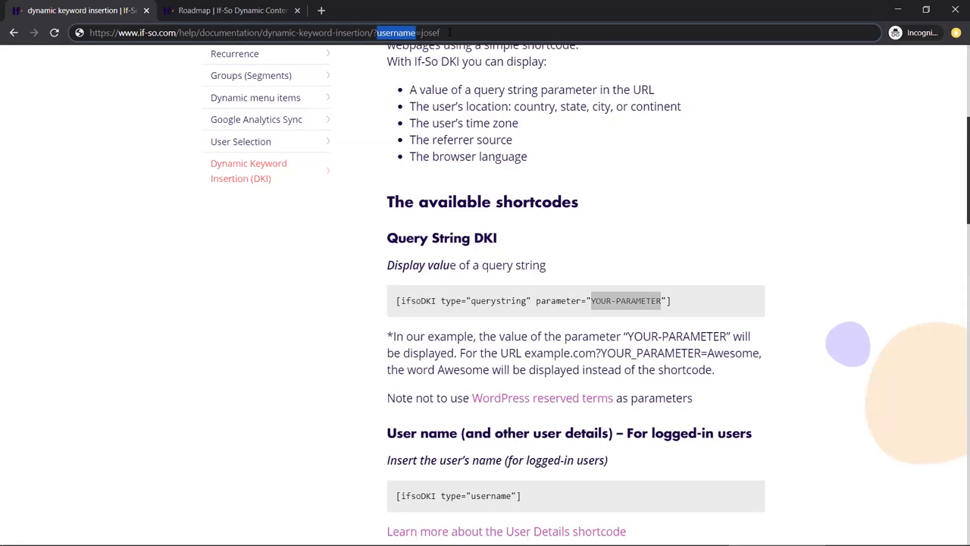
drag(379, 31, 376, 31)
drag(678, 303, 394, 308)
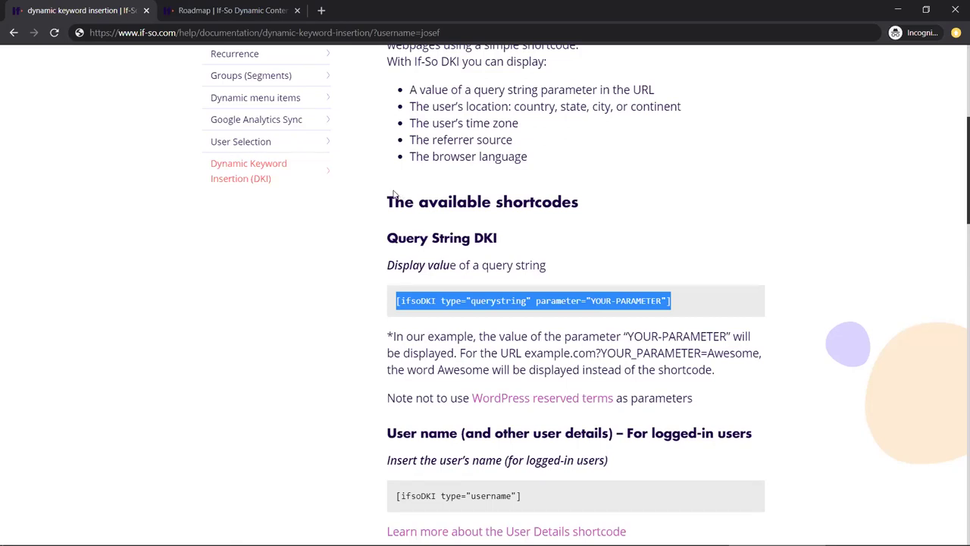
Search the documentation for "wishlist" and look over the website's list of conditions and features
scroll(393, 195, up, 5)
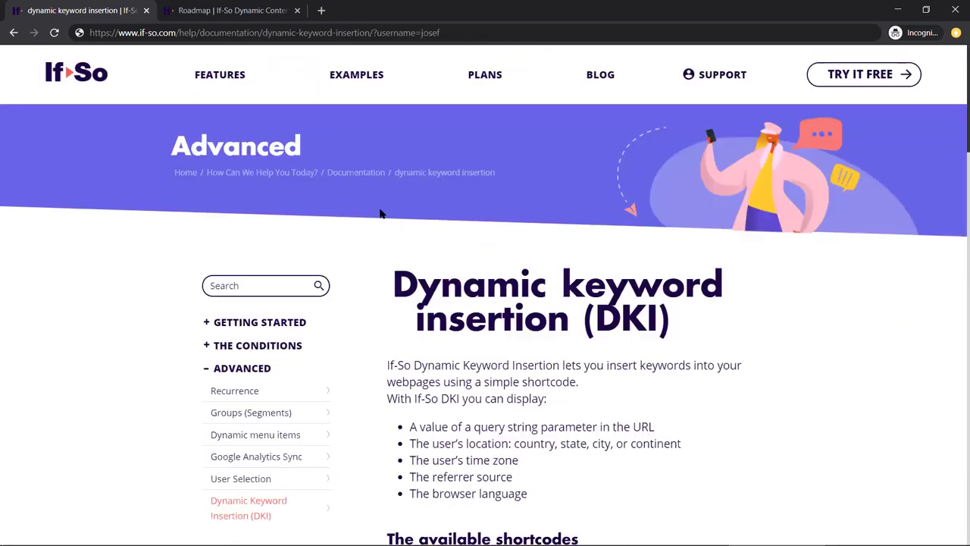
click(245, 286)
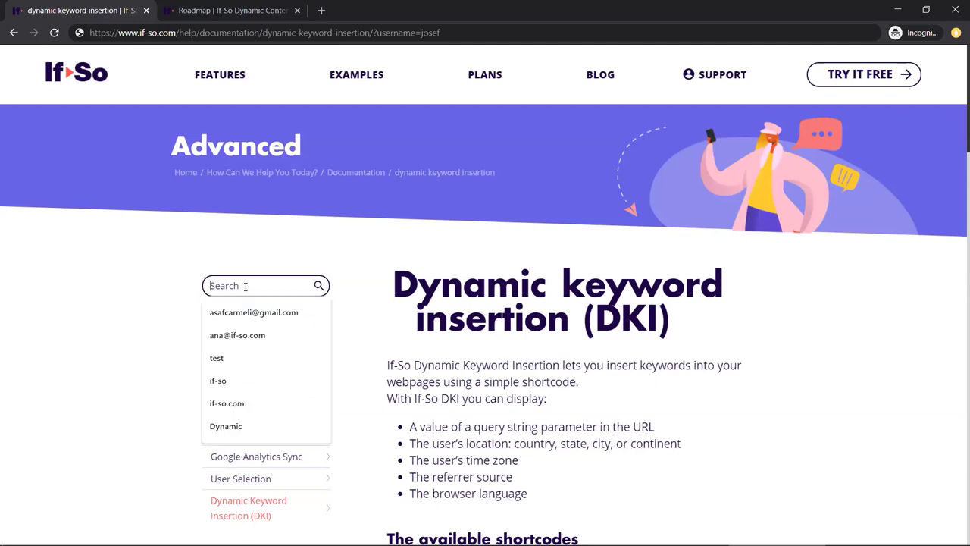
text(wishlist)
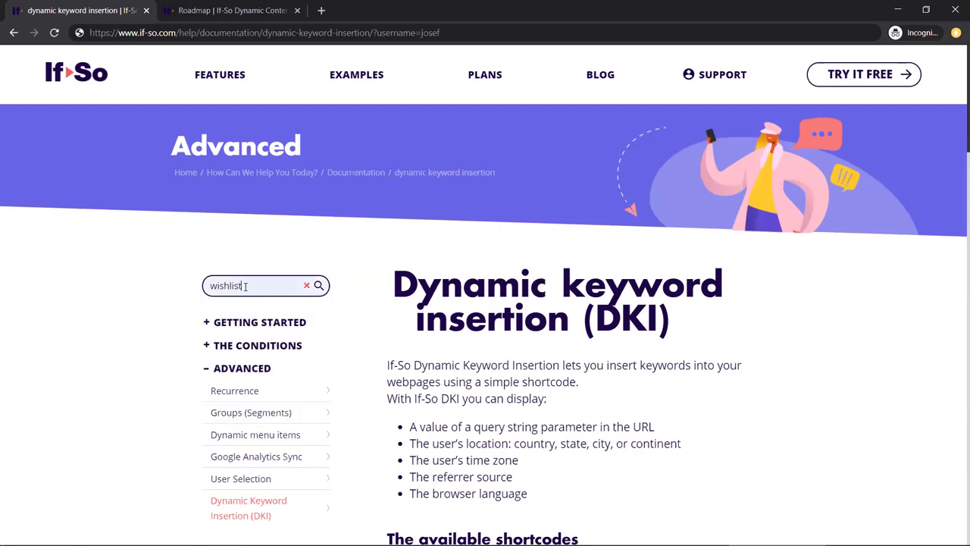
key(Return)
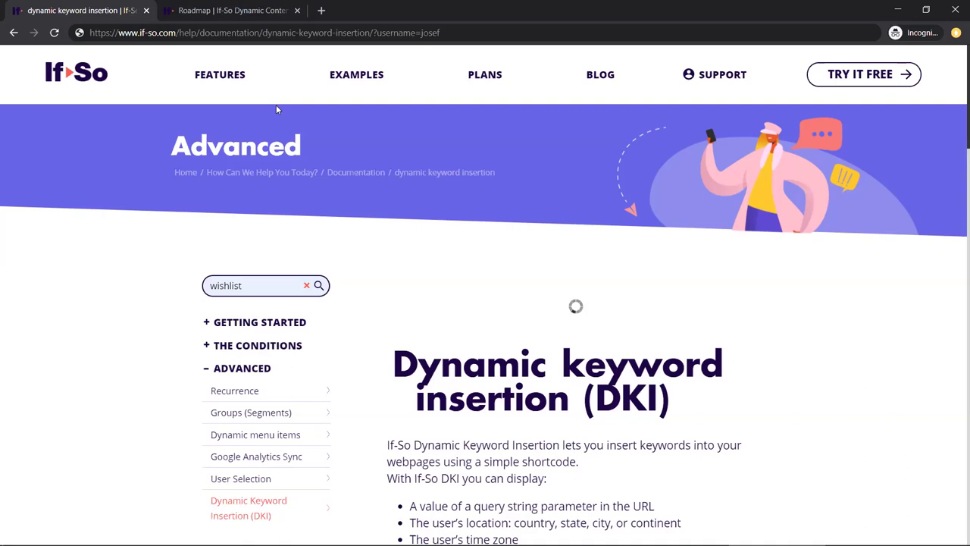
mouse_move(222, 90)
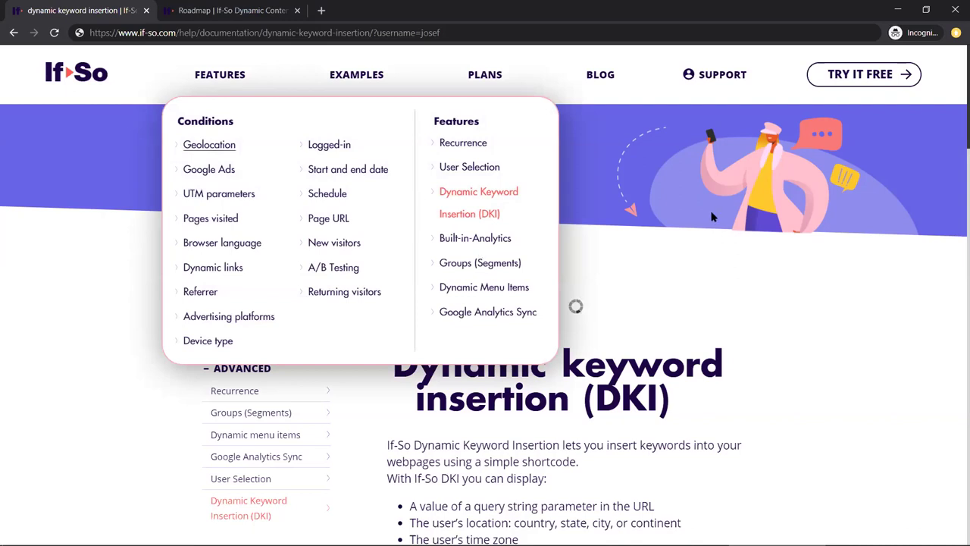
Return to the WordPress trigger editor and examine the Analytics statistics for each version and the default content
click(896, 14)
scroll(581, 269, up, 2)
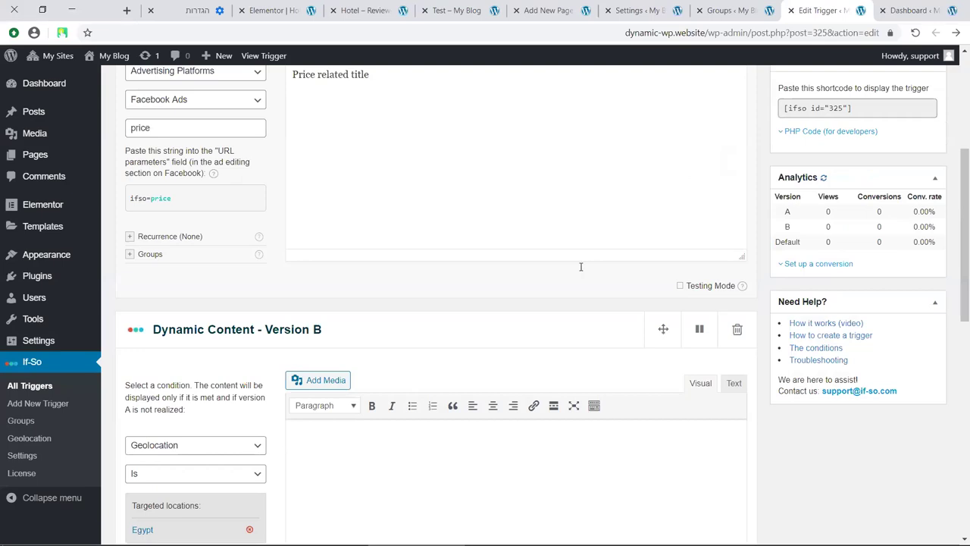
scroll(485, 182, up, 2)
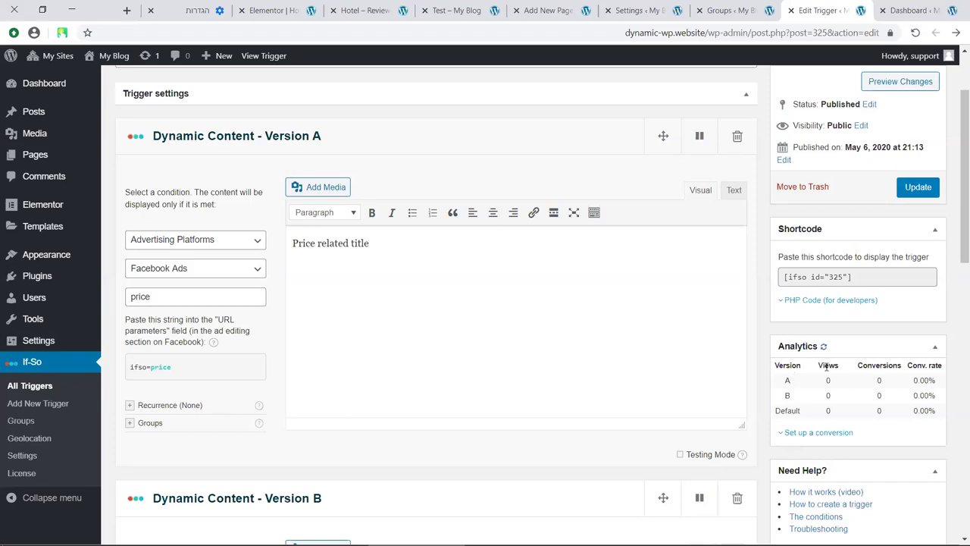
click(839, 389)
click(829, 412)
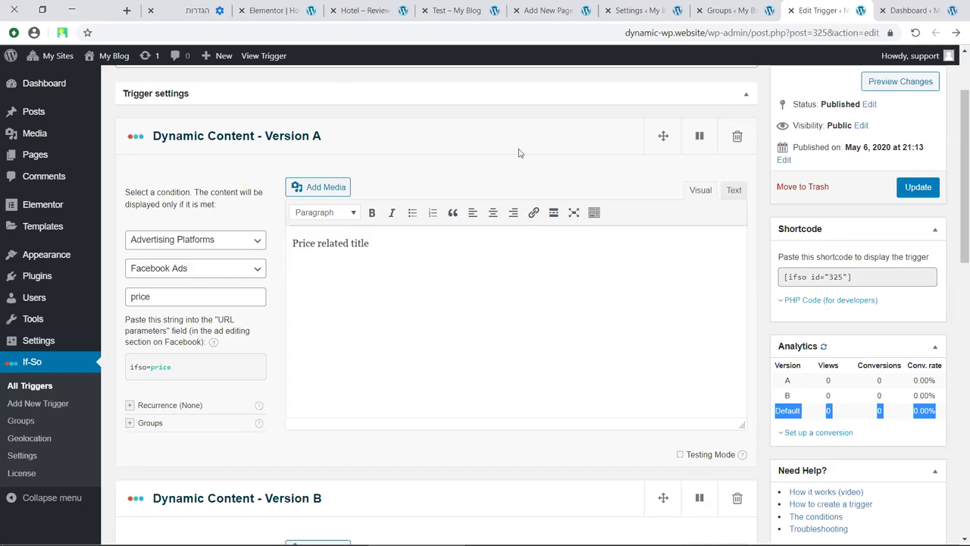
mouse_move(830, 388)
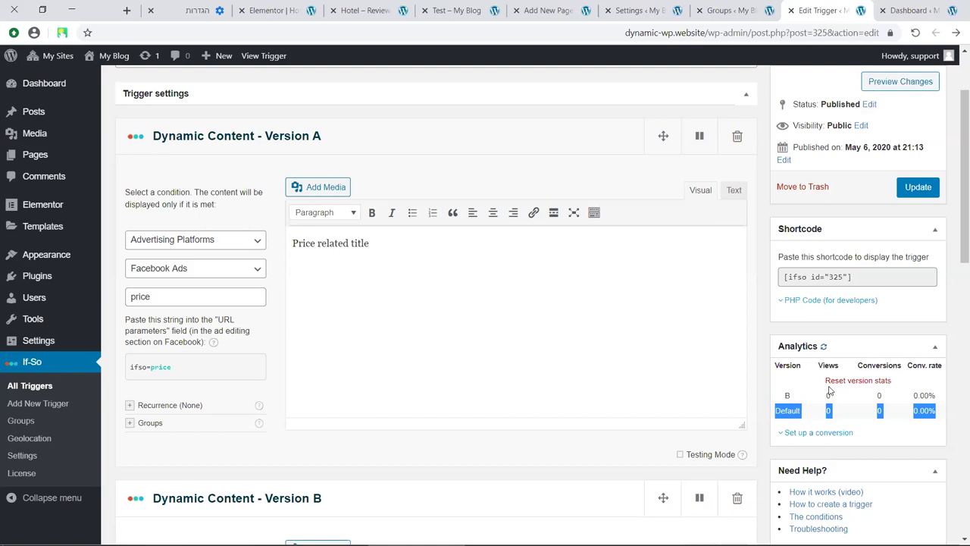
Expand the conversion setup instructions in the trigger's Analytics and select the [ifso_conversion] shortcode
click(803, 432)
scroll(815, 284, down, 2)
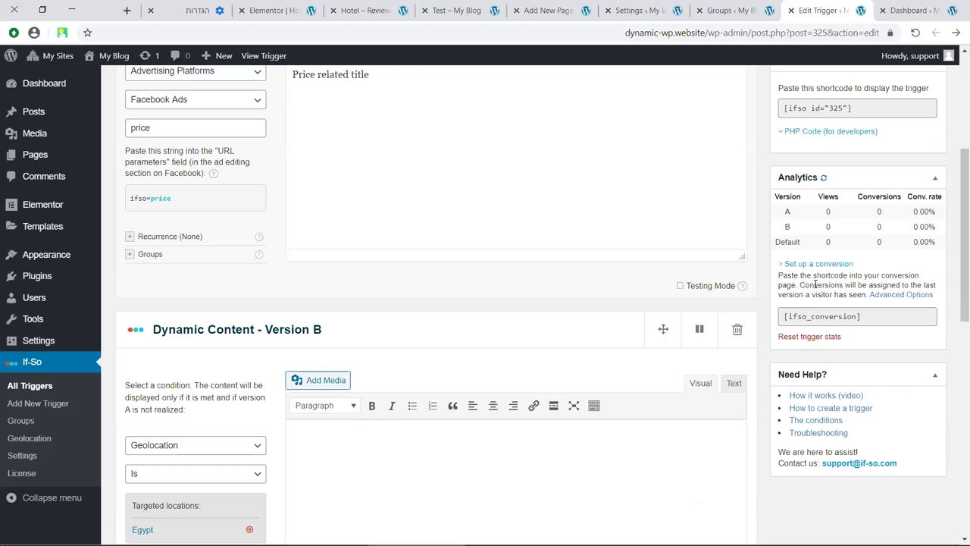
click(822, 311)
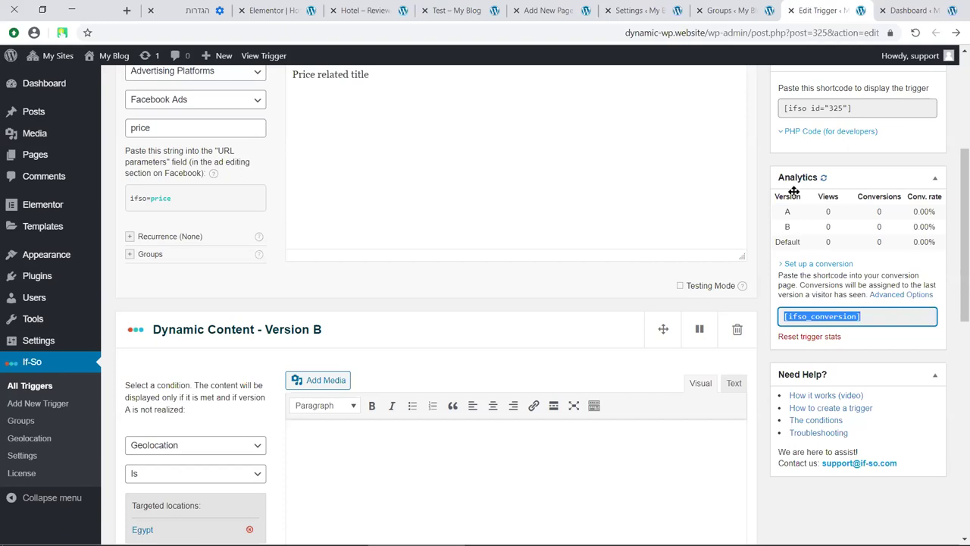
Reset the Analytics statistics of Version A and confirm the reset
right_click(880, 198)
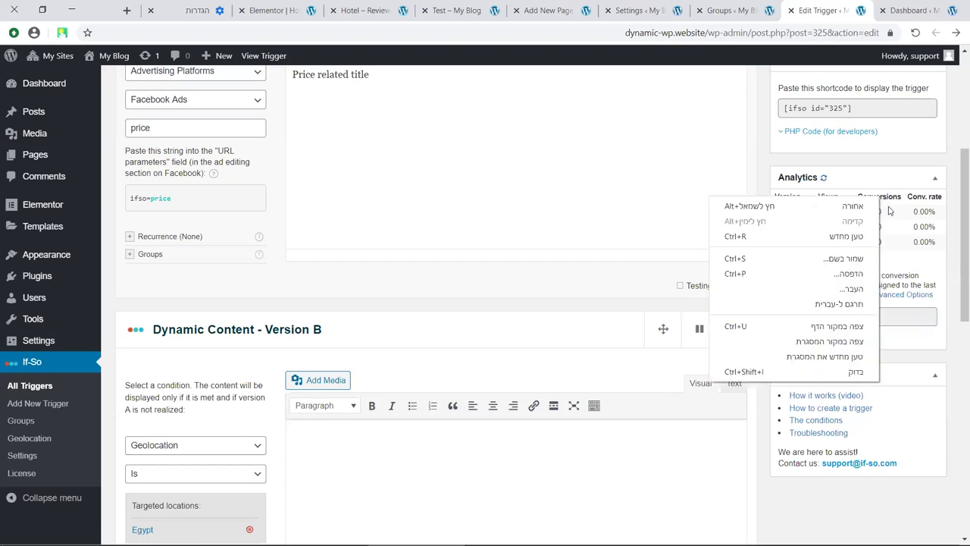
click(883, 211)
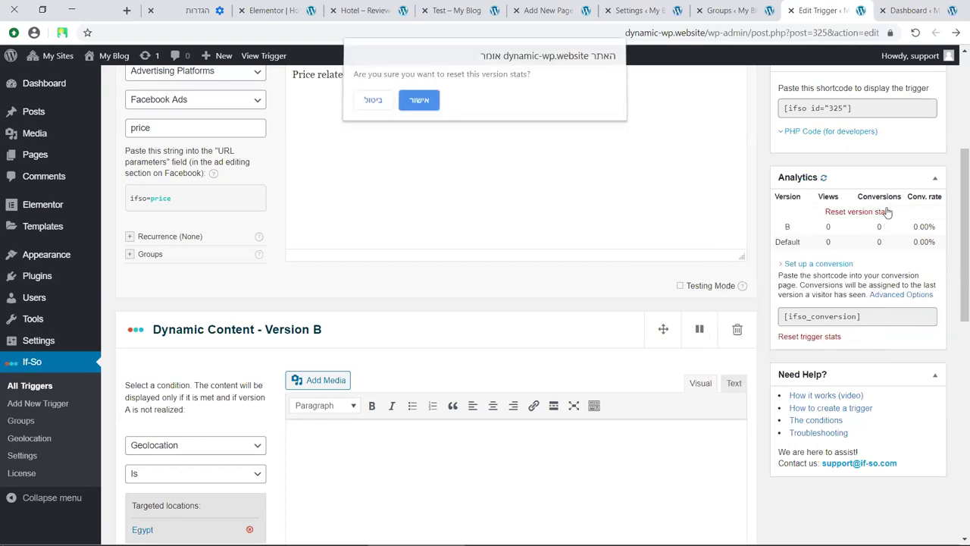
click(432, 104)
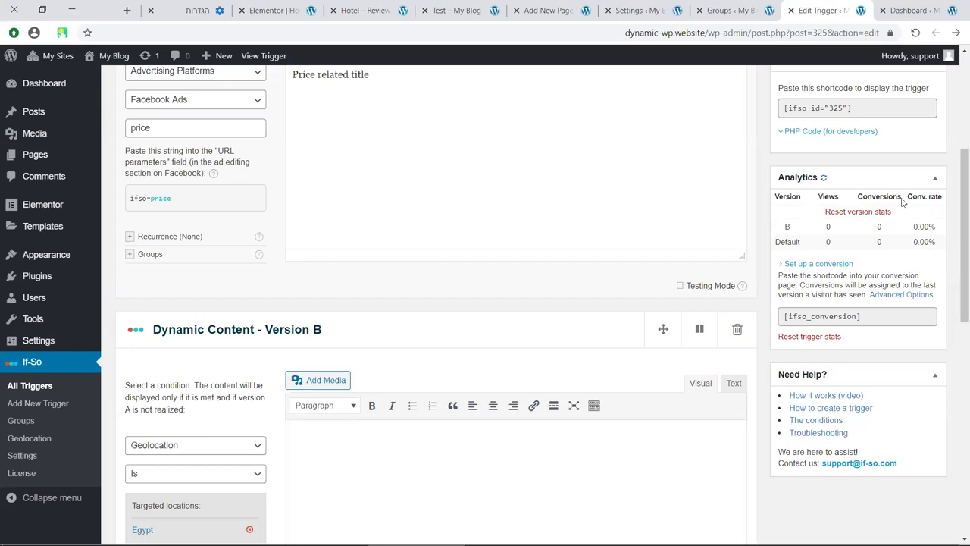
mouse_move(894, 217)
mouse_move(894, 263)
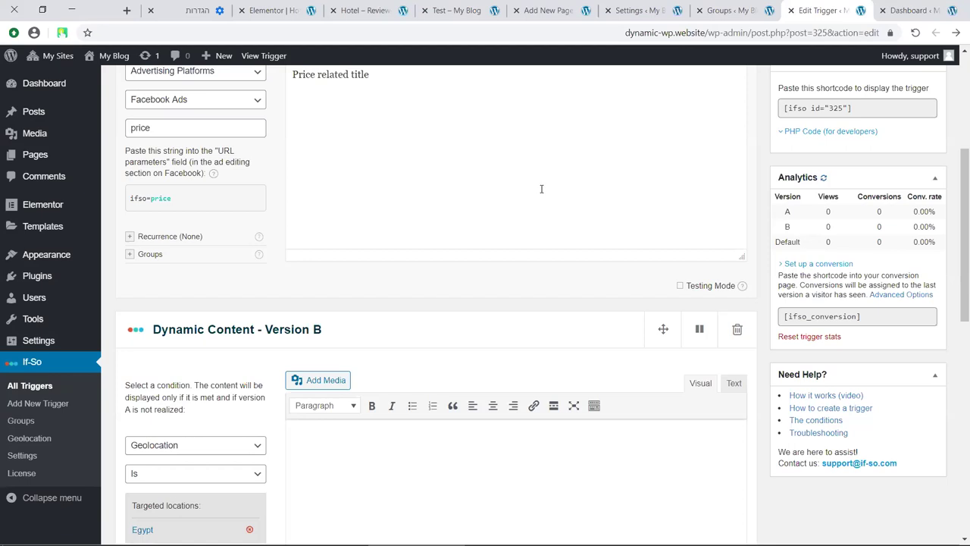
Switch from the trigger editor to the If-So website and open its blog
scroll(526, 149, up, 4)
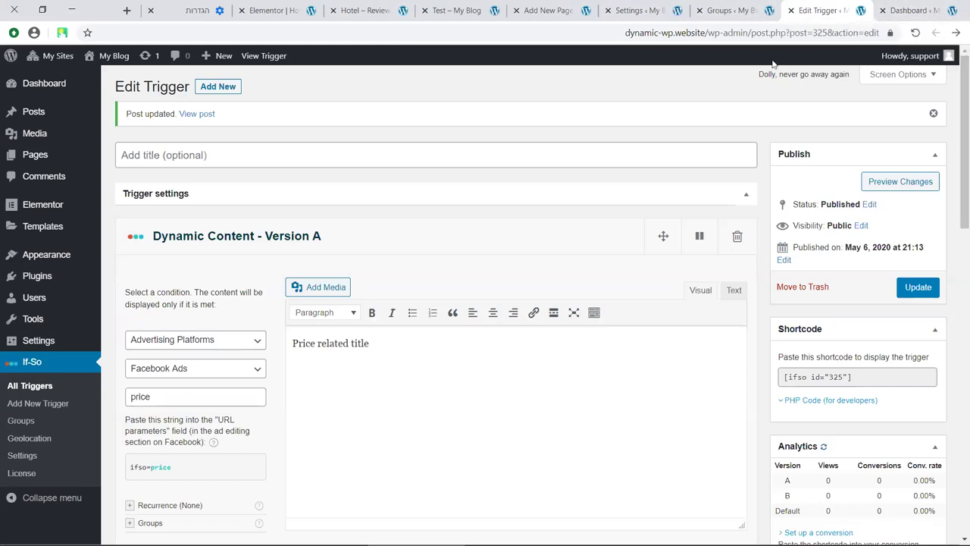
key(alt+Tab)
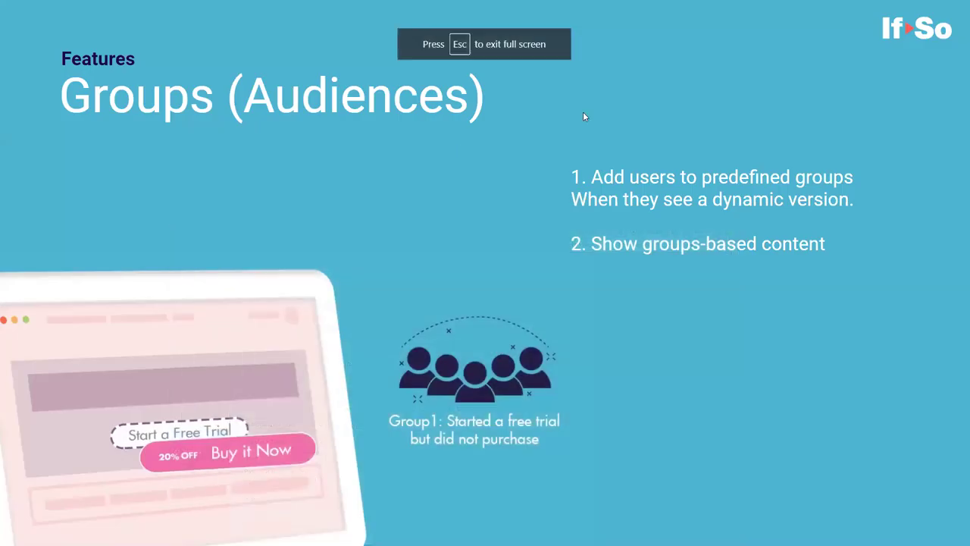
key(Escape)
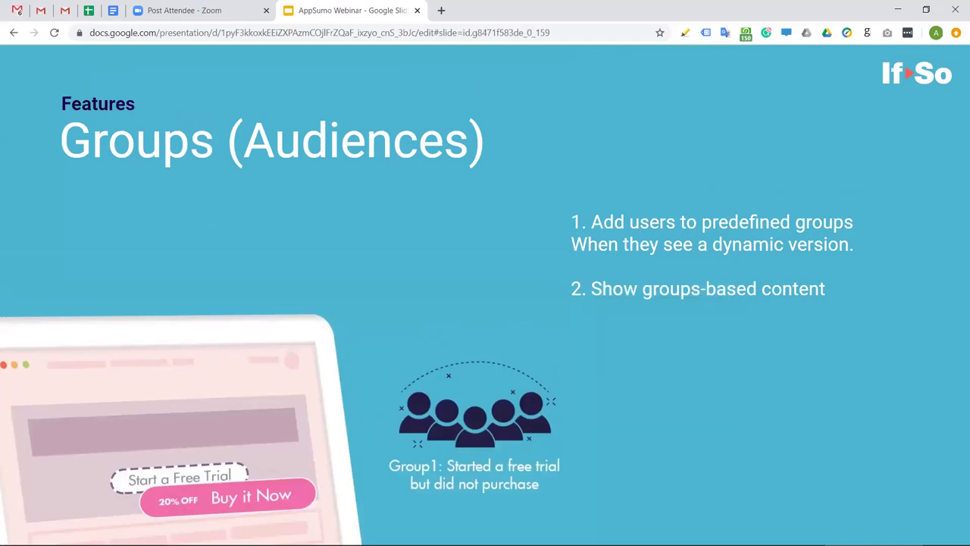
key(Escape)
key(alt+Tab)
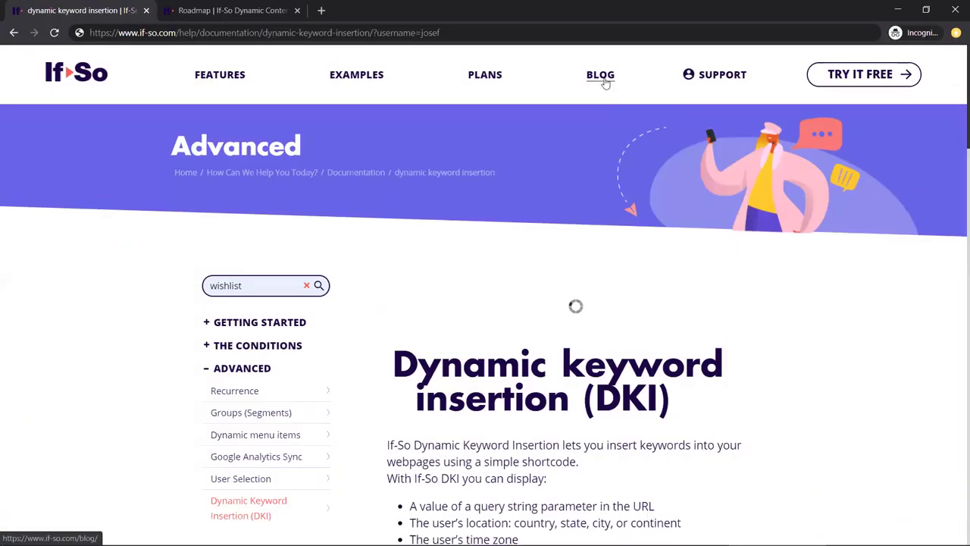
click(606, 84)
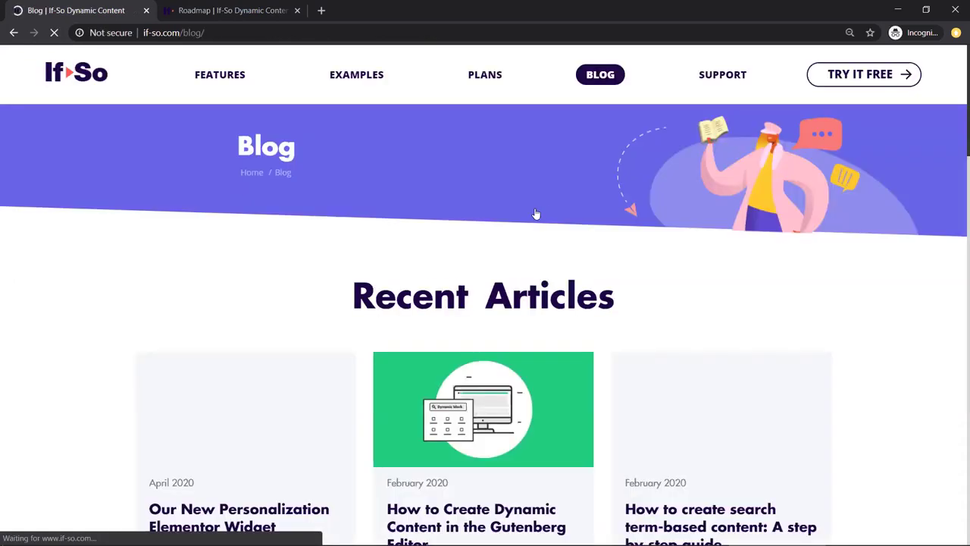
Find the blog article "Track dynamic content with Google Analytics" and open it to look at the example results
scroll(574, 171, down, 2)
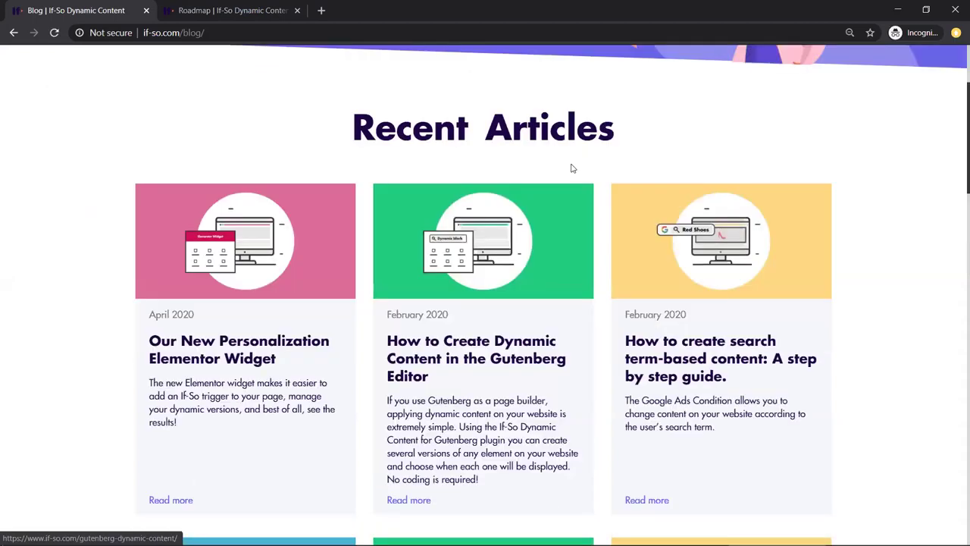
scroll(579, 173, down, 8)
scroll(636, 190, down, 4)
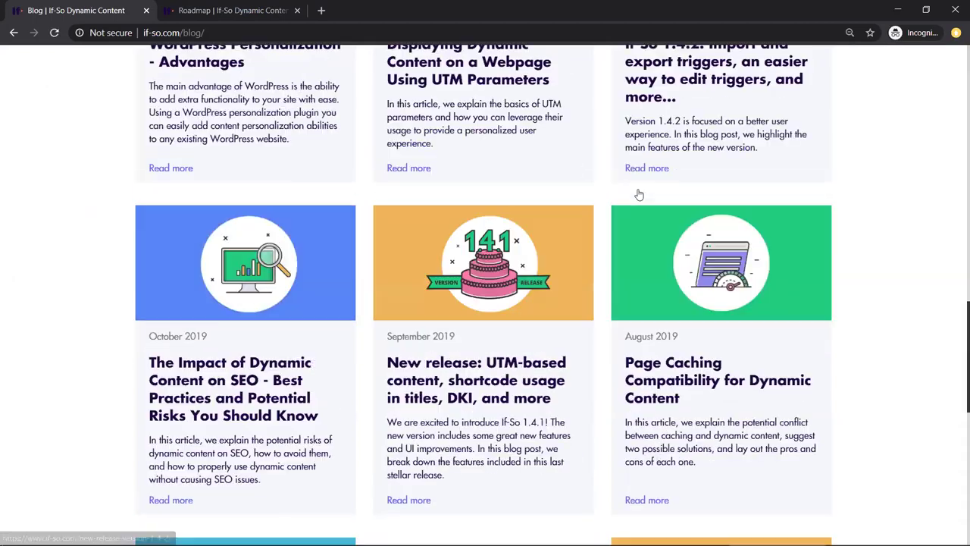
scroll(599, 203, down, 5)
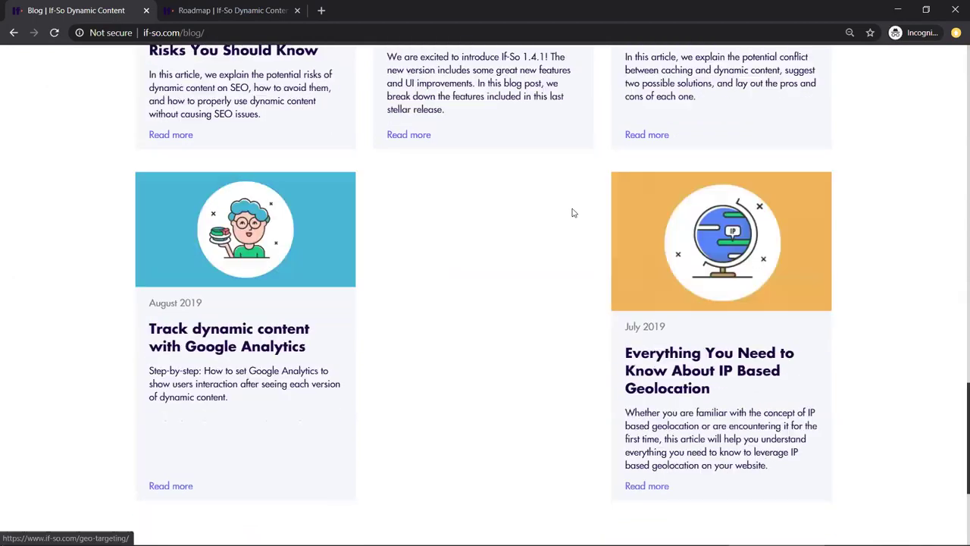
click(267, 262)
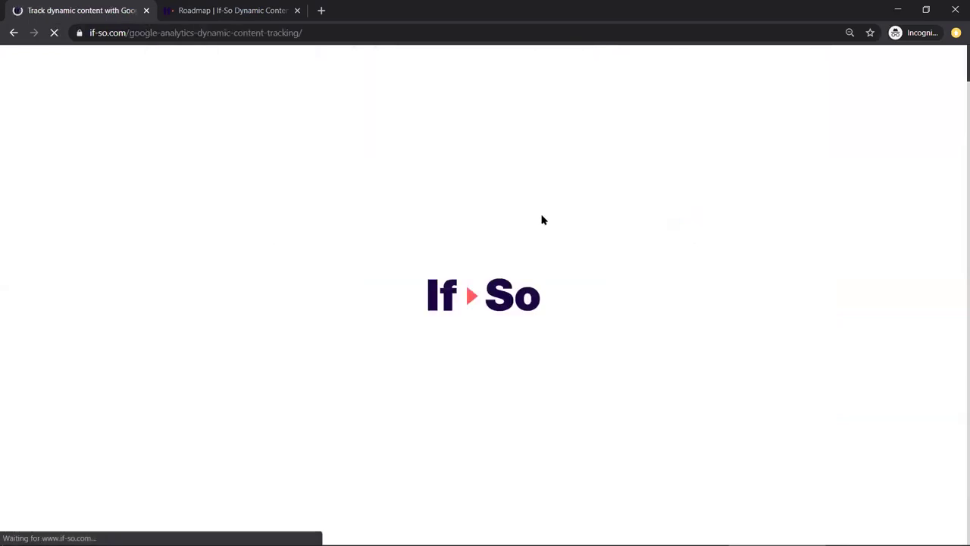
scroll(543, 220, down, 2)
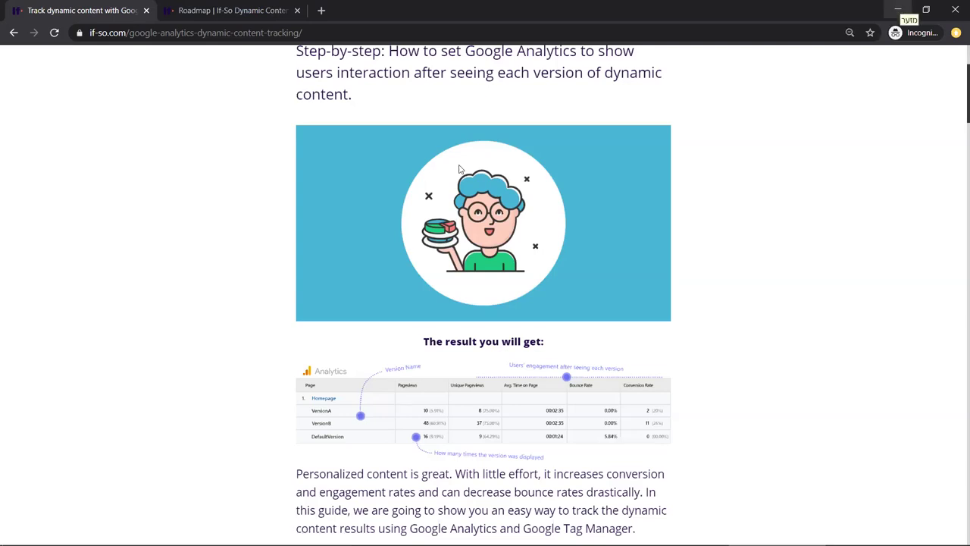
Open the website's User Selection feature page and look over its introduction and Try it Out form
key(alt+Tab)
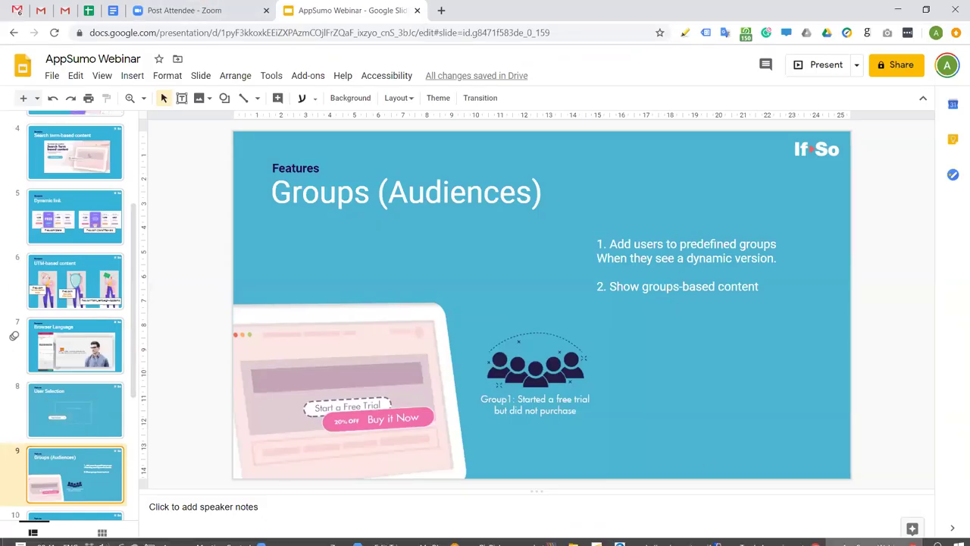
key(alt+Tab)
scroll(401, 135, up, 3)
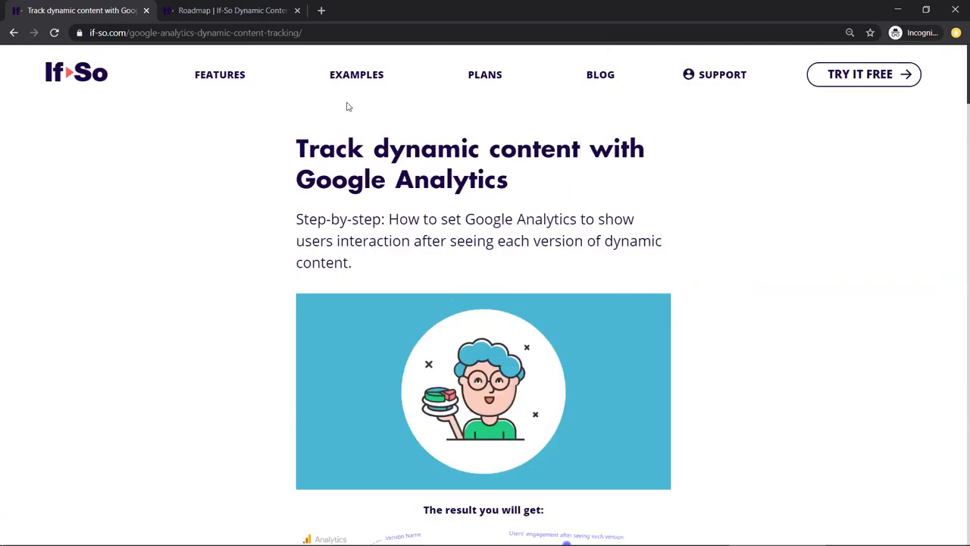
mouse_move(238, 80)
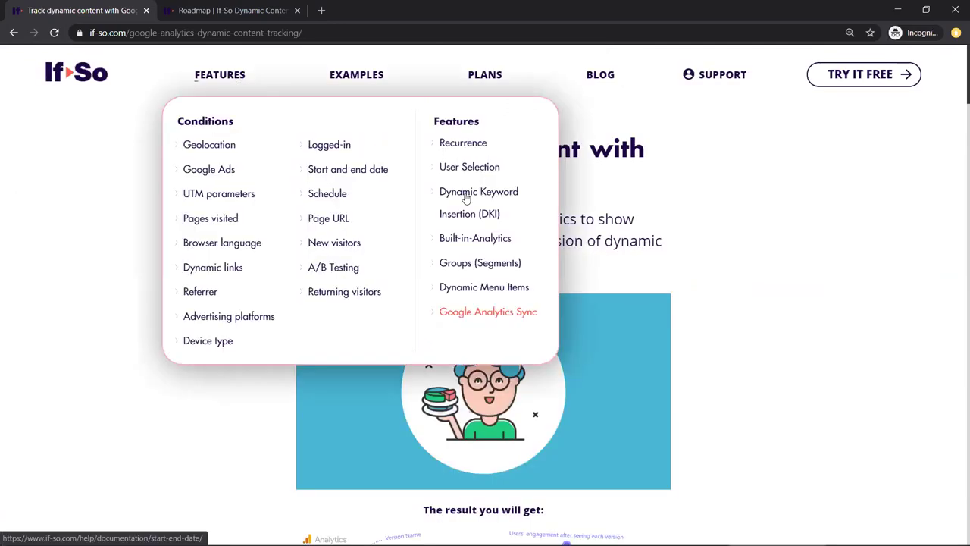
click(465, 168)
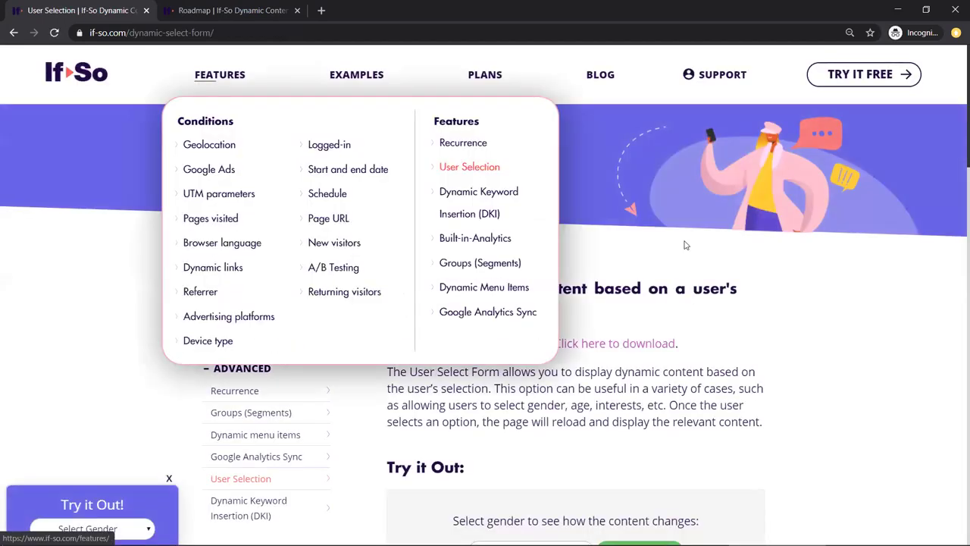
scroll(656, 226, down, 3)
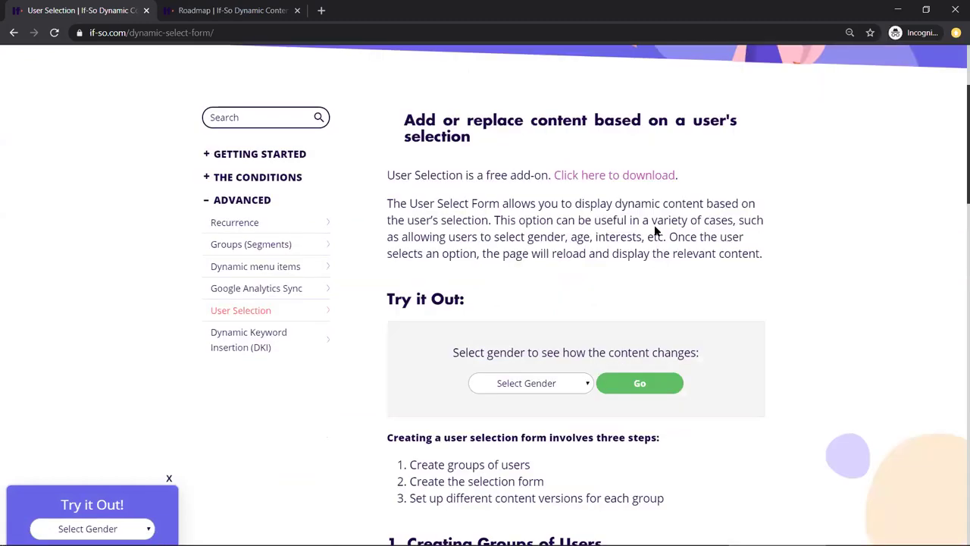
scroll(622, 237, down, 3)
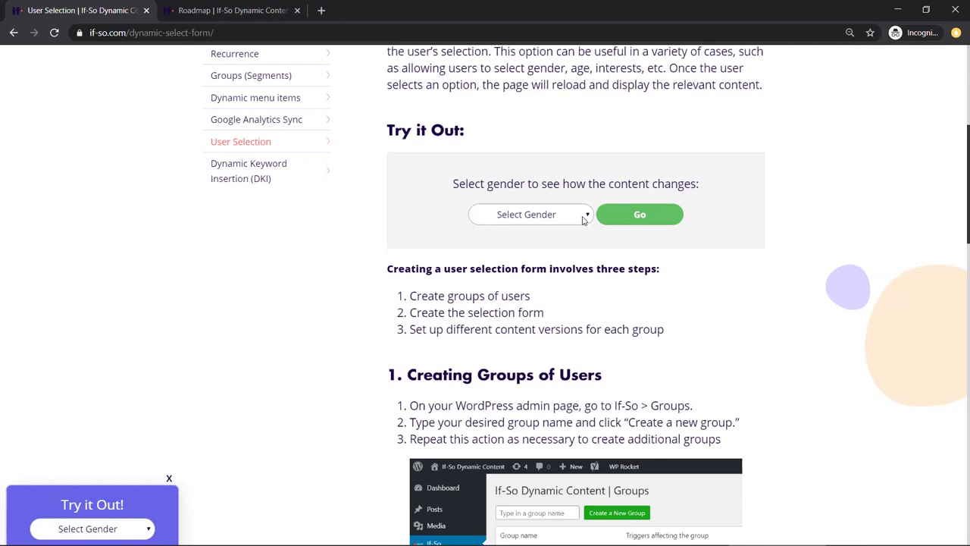
Submit the Try it Out gender form with Female and again with Male to compare the page banners
click(583, 218)
scroll(606, 167, up, 1)
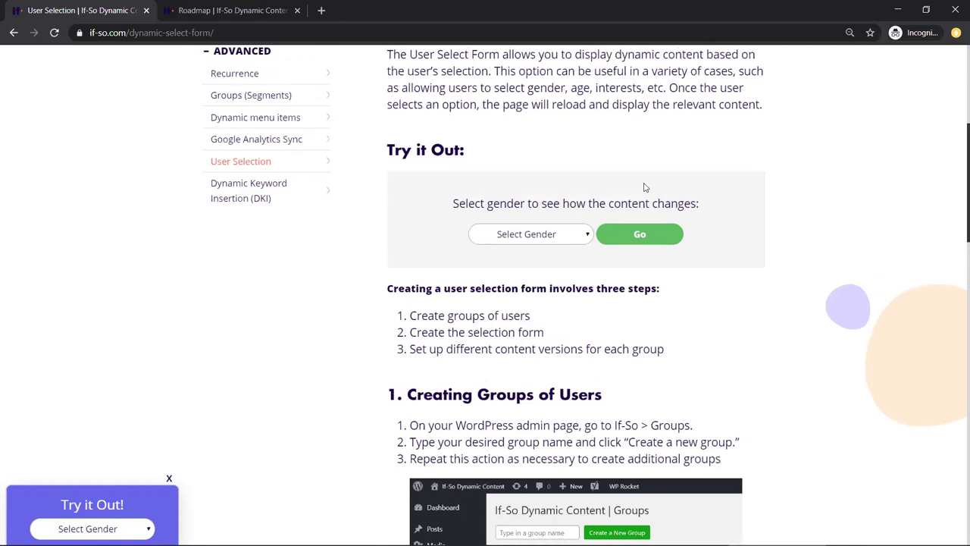
scroll(608, 161, up, 4)
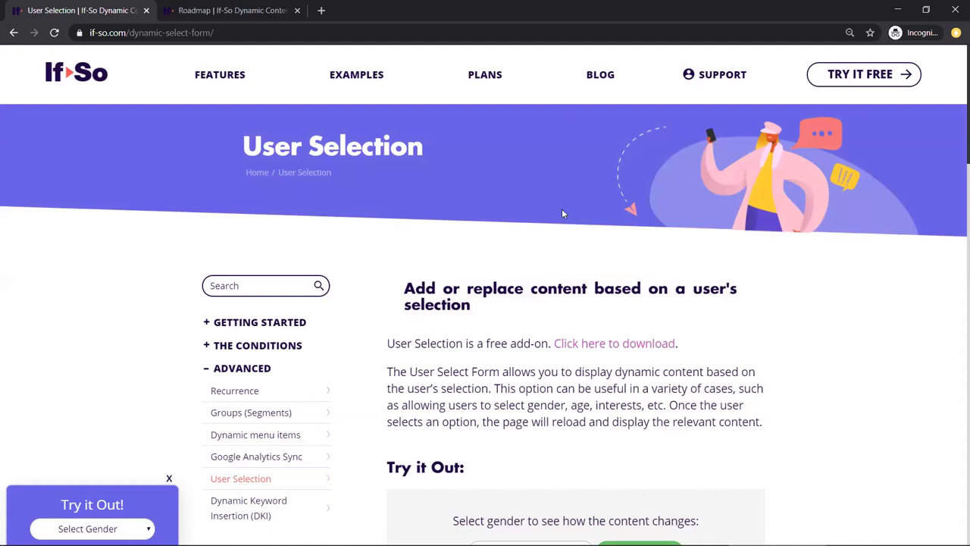
scroll(570, 400, down, 2)
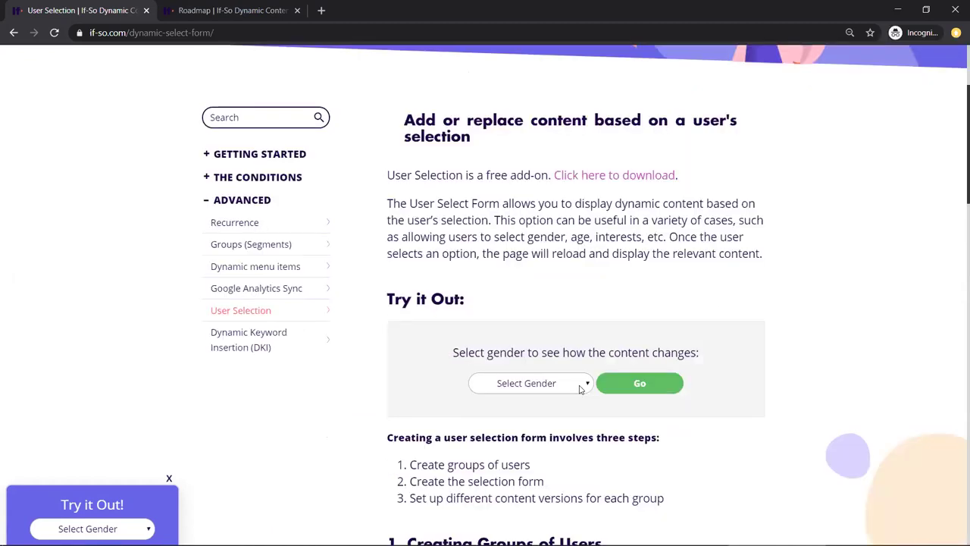
click(570, 387)
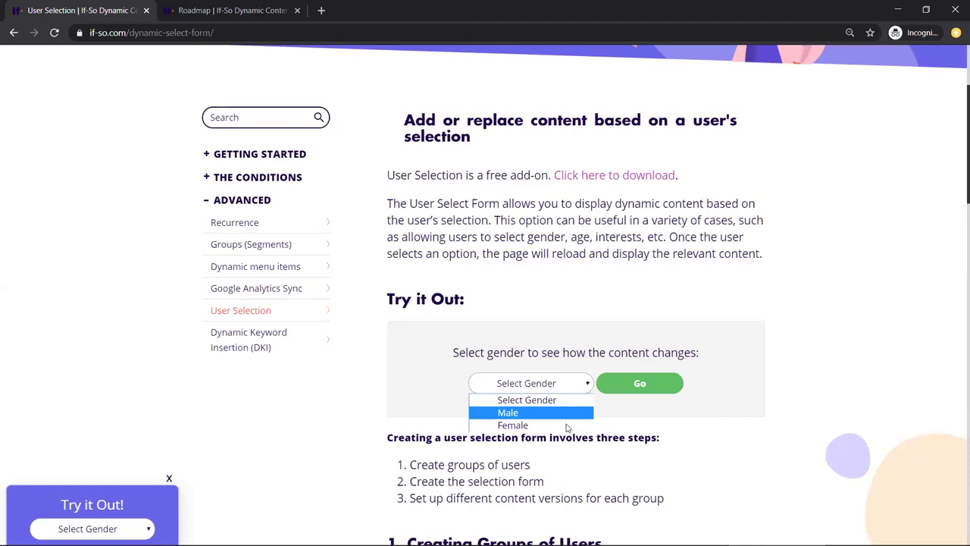
key(Down)
key(Return)
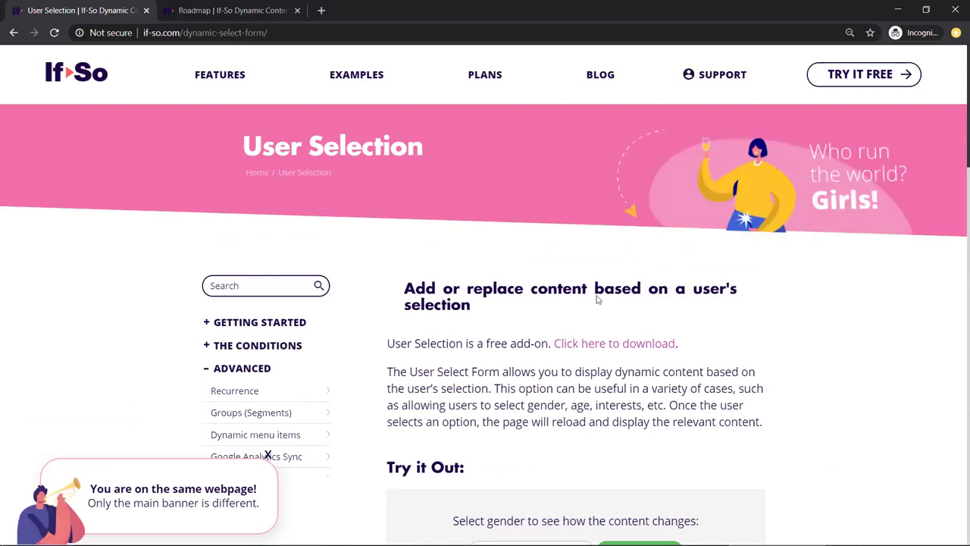
scroll(627, 232, down, 5)
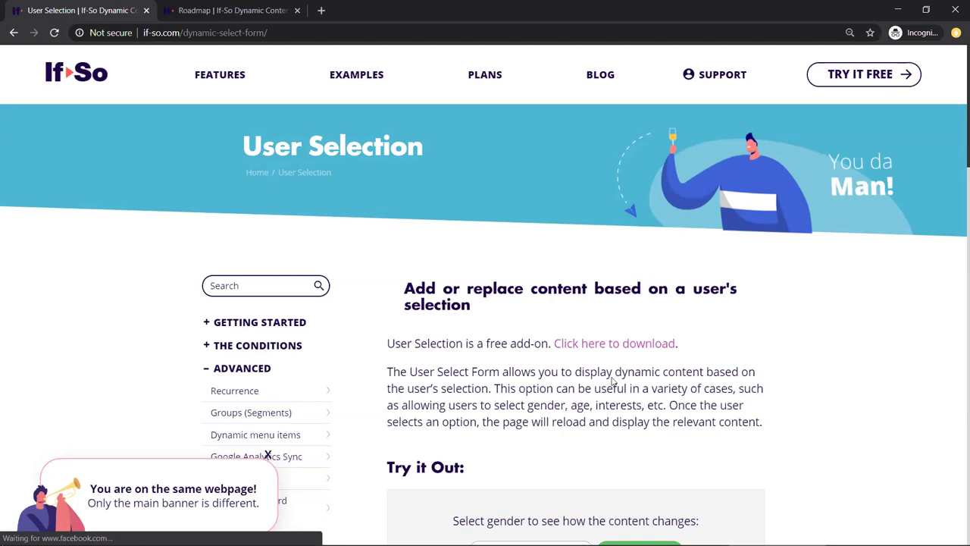
Examine the instructions for creating user groups, the selection form shortcode with its parameters, and content versions for each group
scroll(587, 391, down, 2)
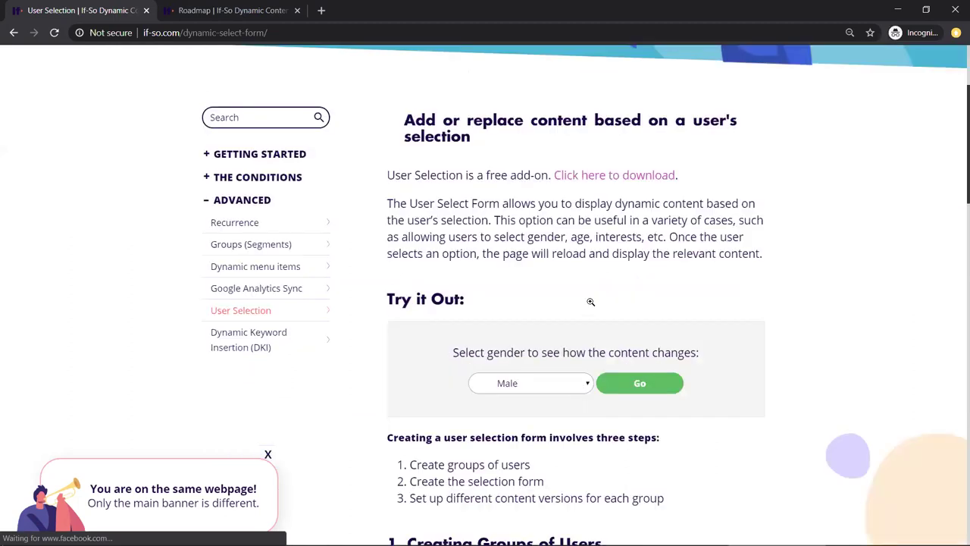
scroll(575, 292, down, 4)
scroll(561, 292, down, 4)
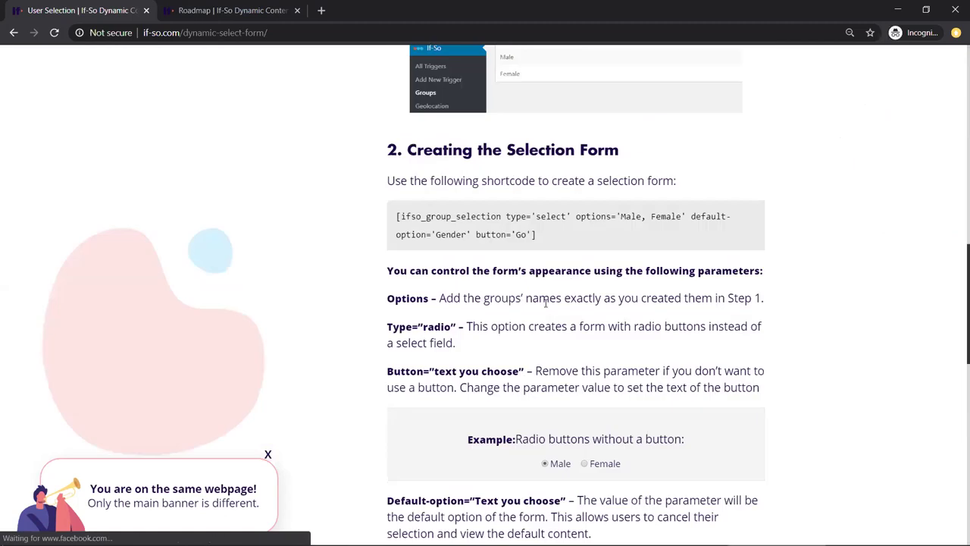
scroll(576, 273, down, 3)
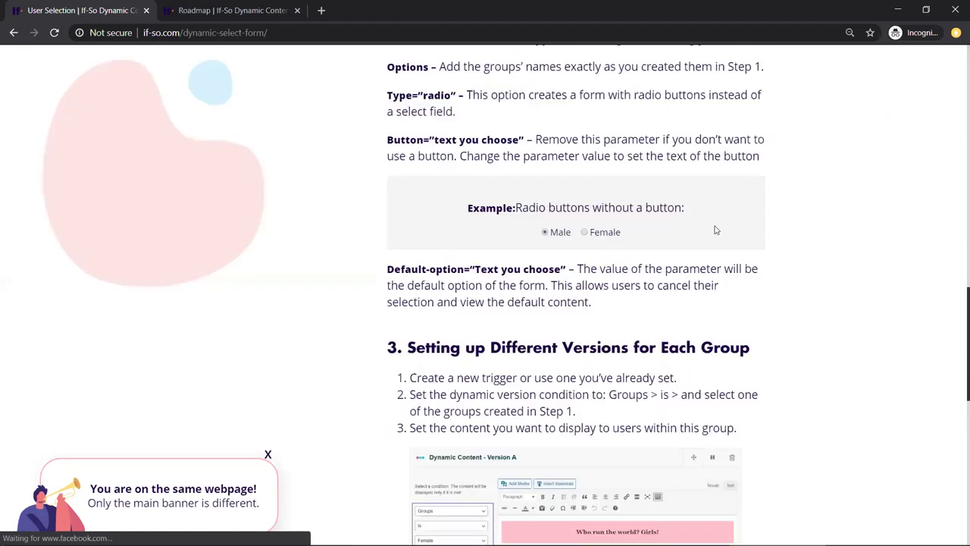
scroll(691, 232, up, 4)
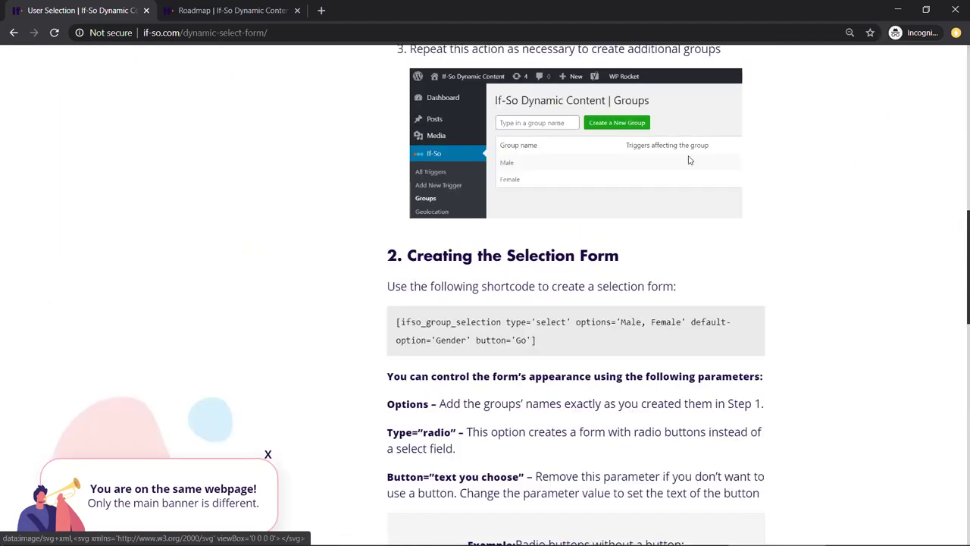
scroll(660, 189, up, 4)
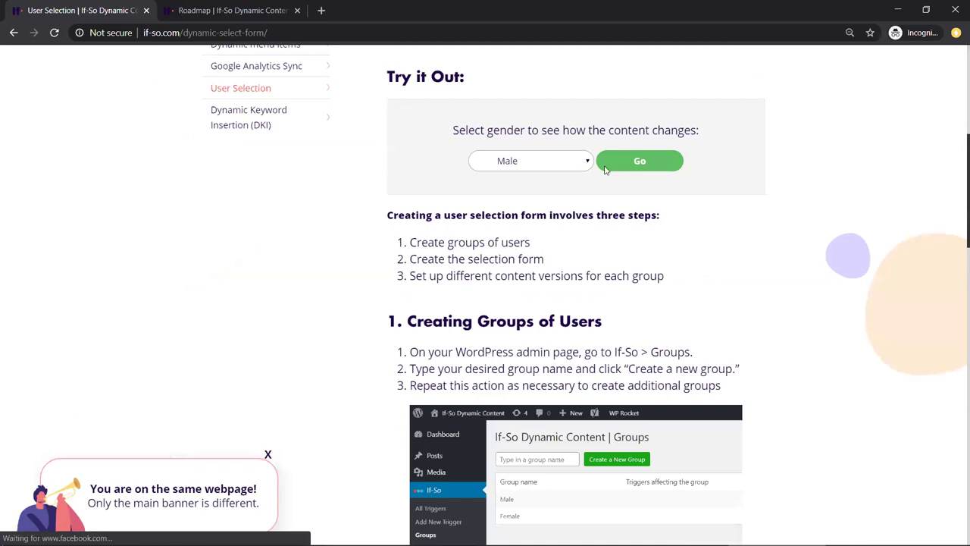
scroll(634, 177, down, 4)
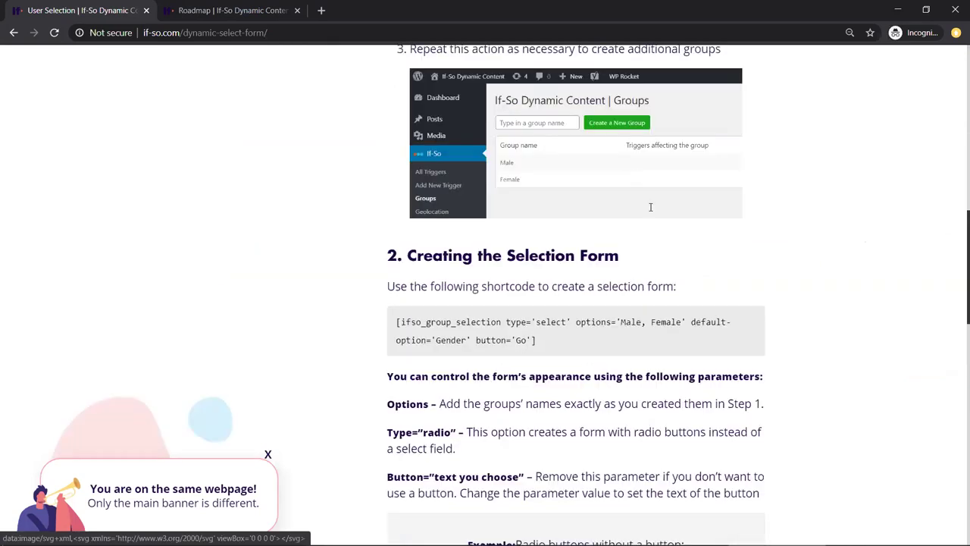
scroll(643, 242, down, 3)
scroll(588, 238, down, 1)
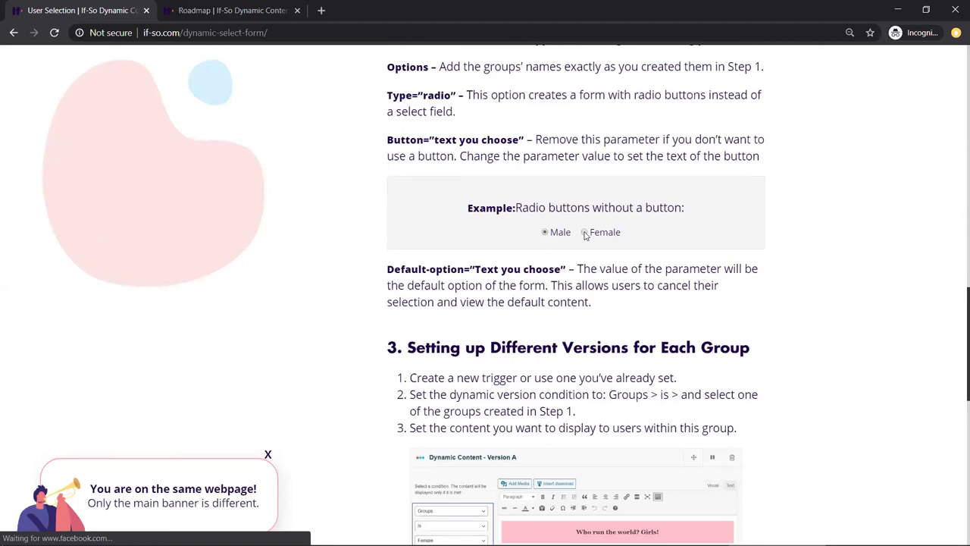
Choose Female in the radio-button example and submit the Try it Out gender form with Female
click(585, 232)
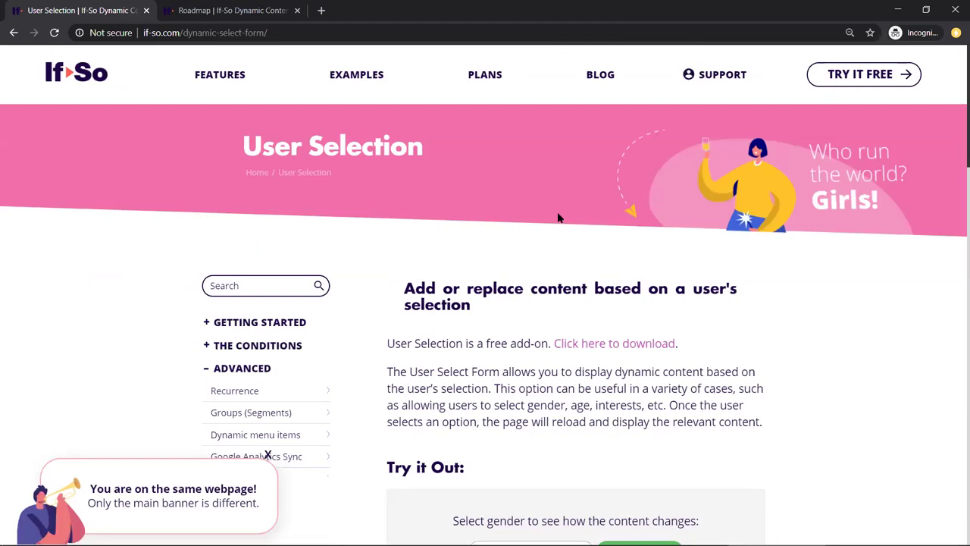
mouse_move(739, 69)
scroll(561, 260, down, 4)
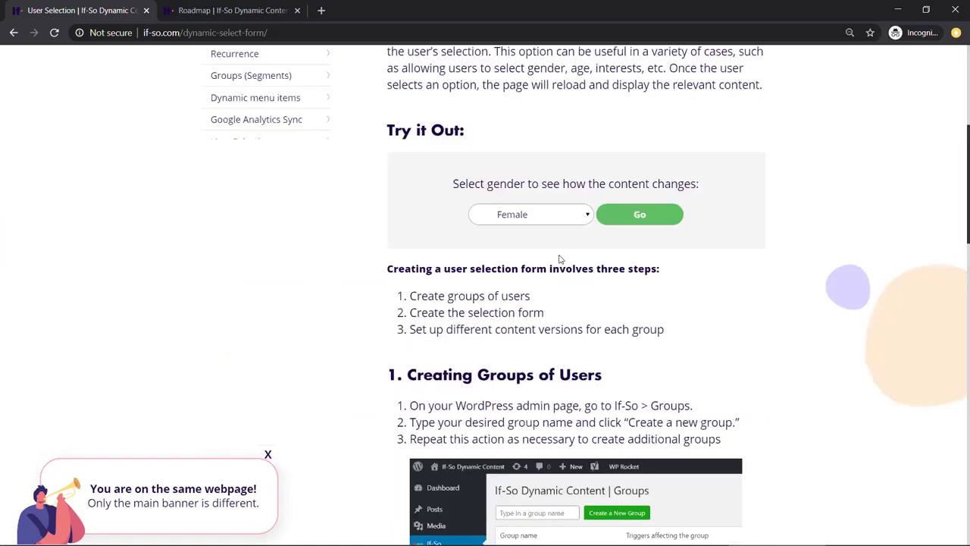
click(598, 221)
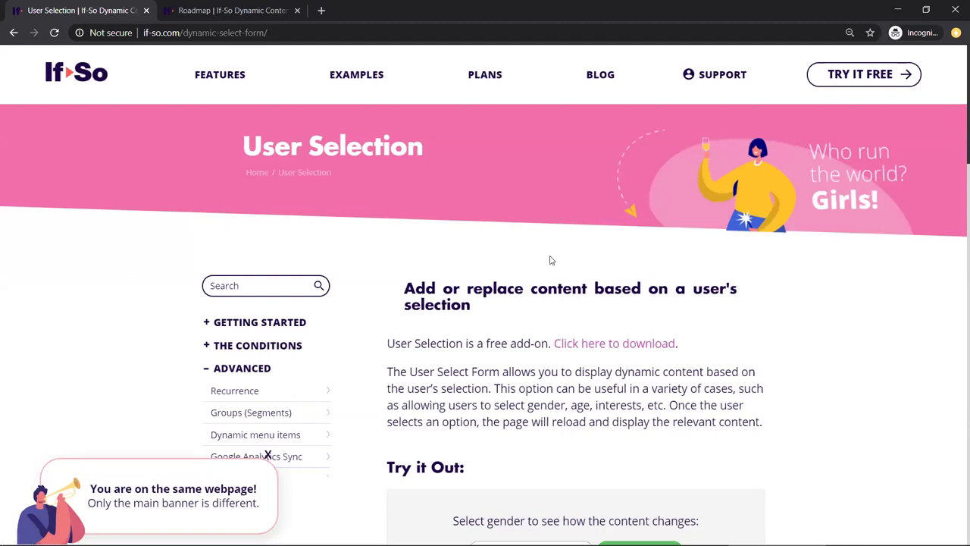
scroll(447, 409, down, 2)
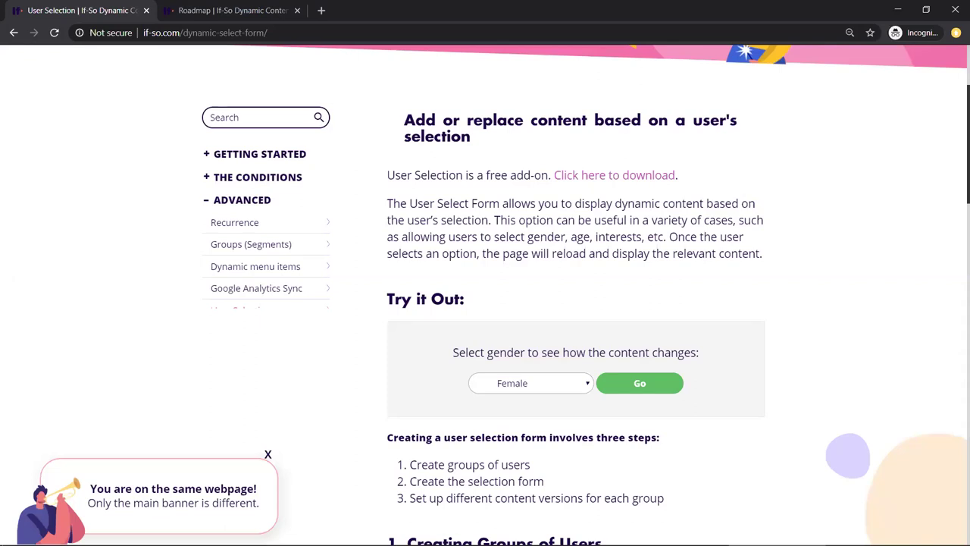
Raise the system volume to 56
key(XF86AudioRaiseVolume)
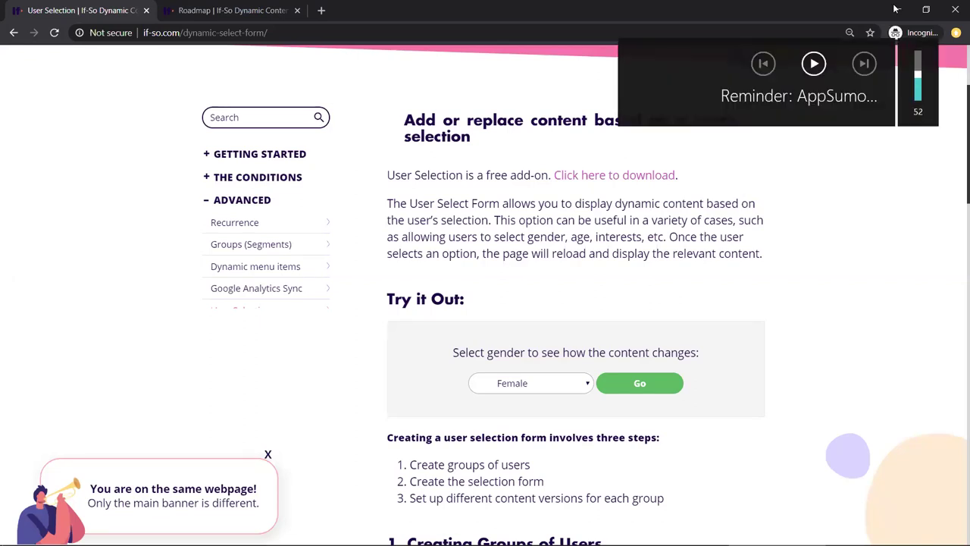
key(XF86AudioRaiseVolume)
key(XF86AudioRaiseVolume)
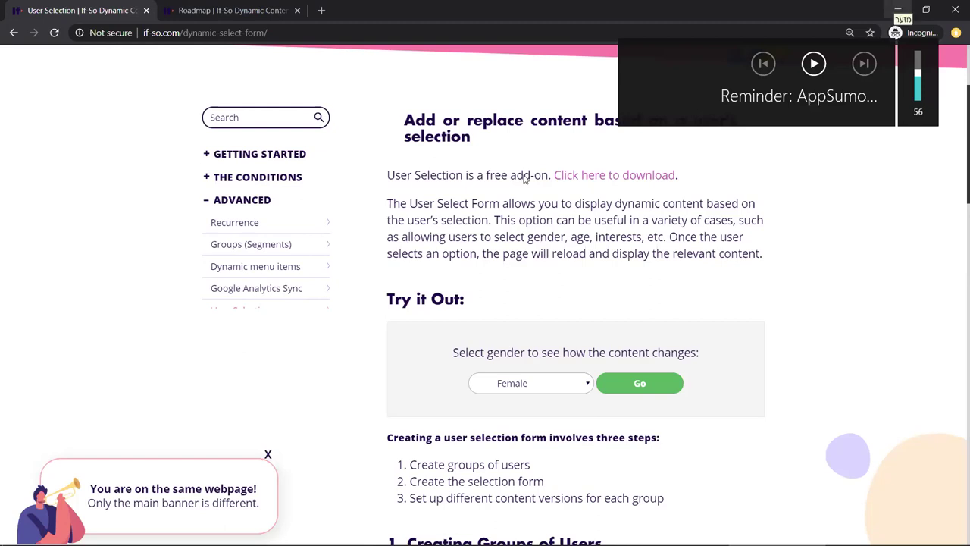
Switch to the browser window with the WordPress site and examine the testimonial block on the published hotel page
click(897, 9)
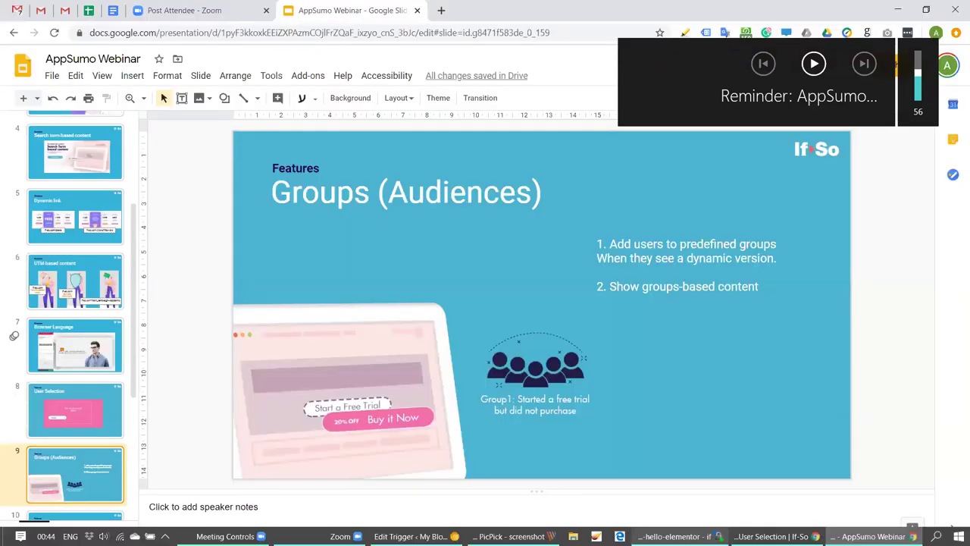
click(415, 535)
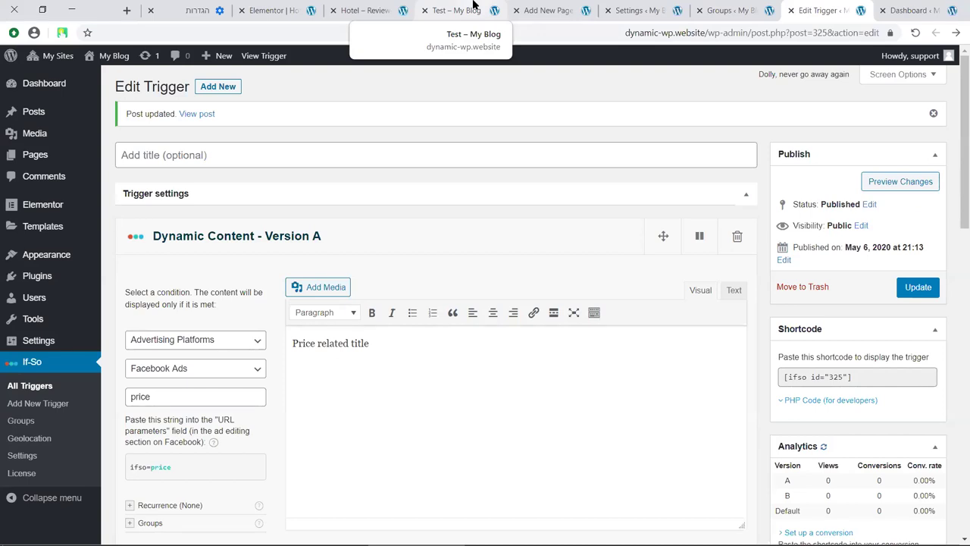
click(376, 12)
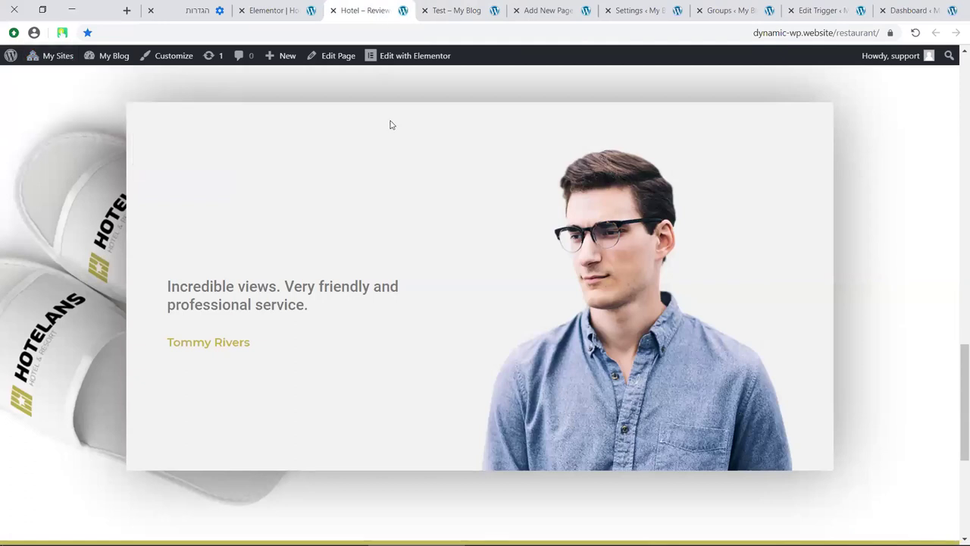
click(285, 11)
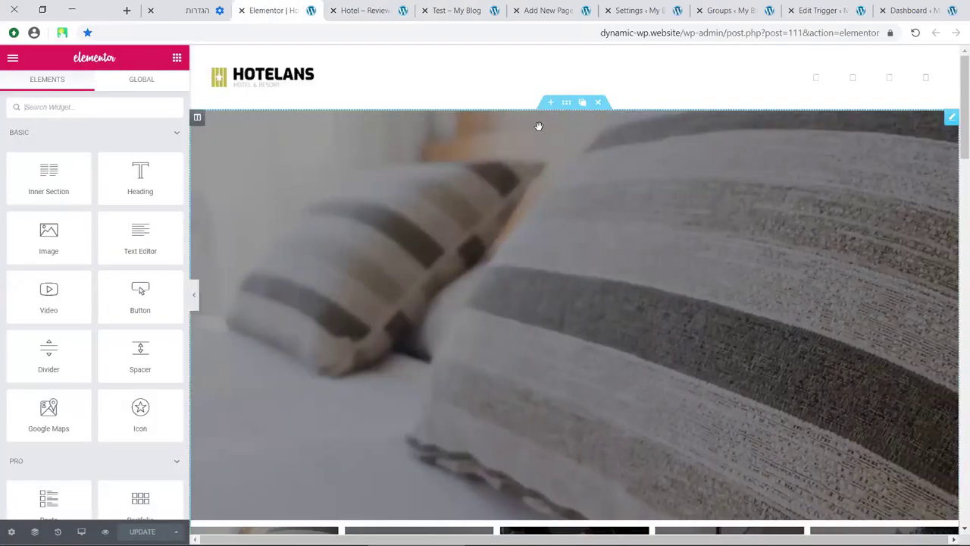
click(365, 15)
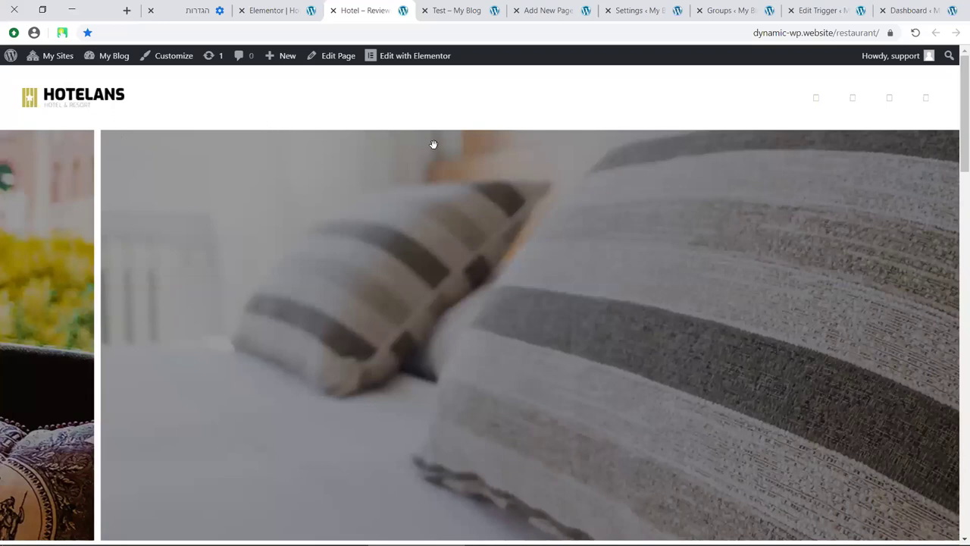
scroll(447, 154, down, 10)
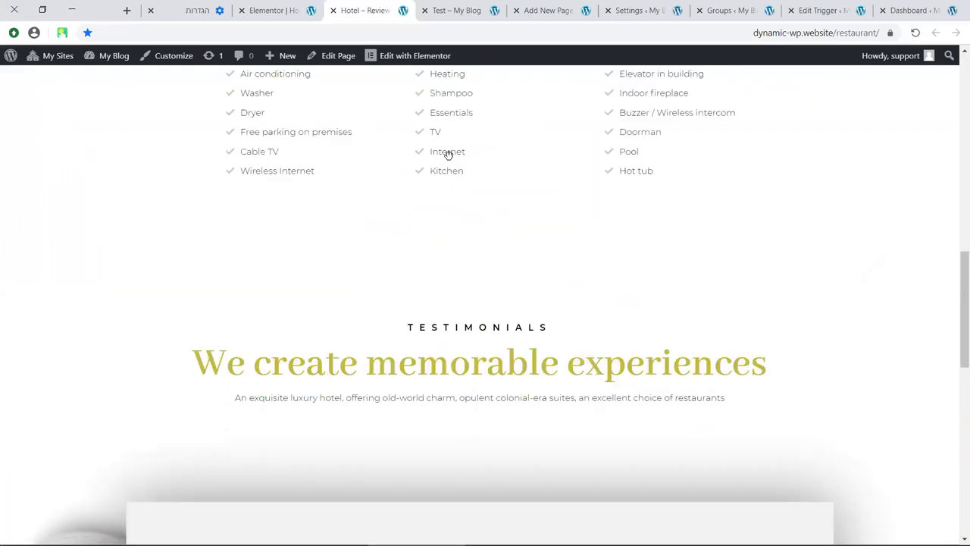
scroll(447, 154, down, 4)
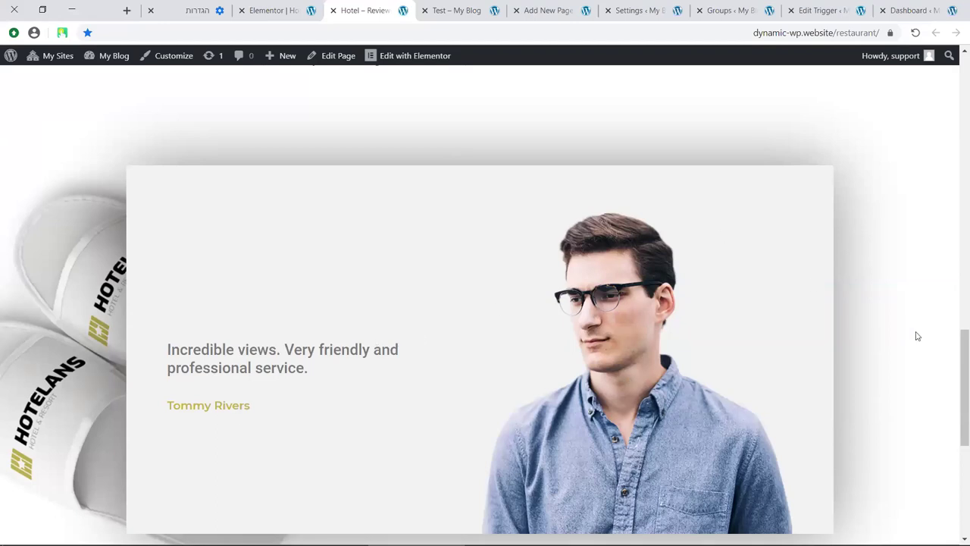
drag(953, 351, 952, 353)
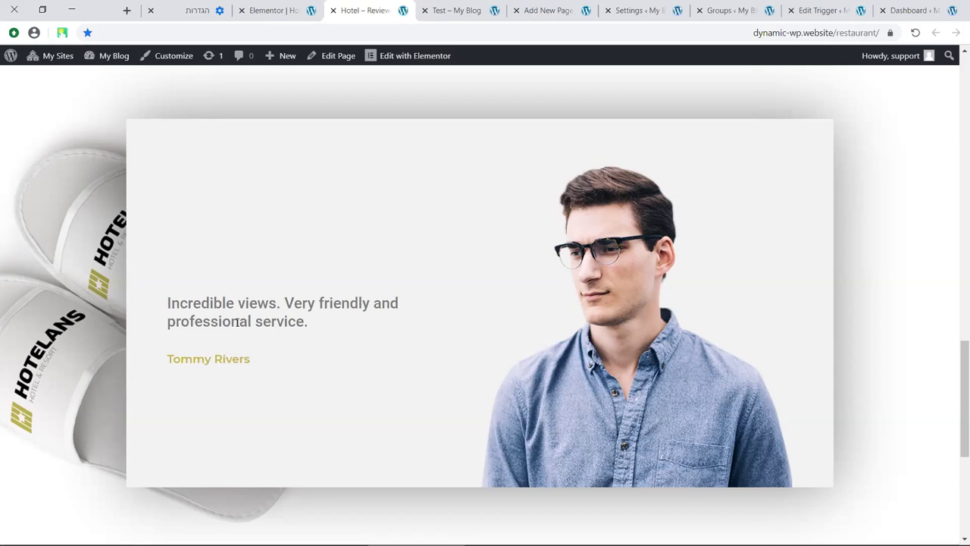
Go to the hotel page's Elementor editor and show the settings of the Dynamic Content widget in the testimonials section
click(279, 10)
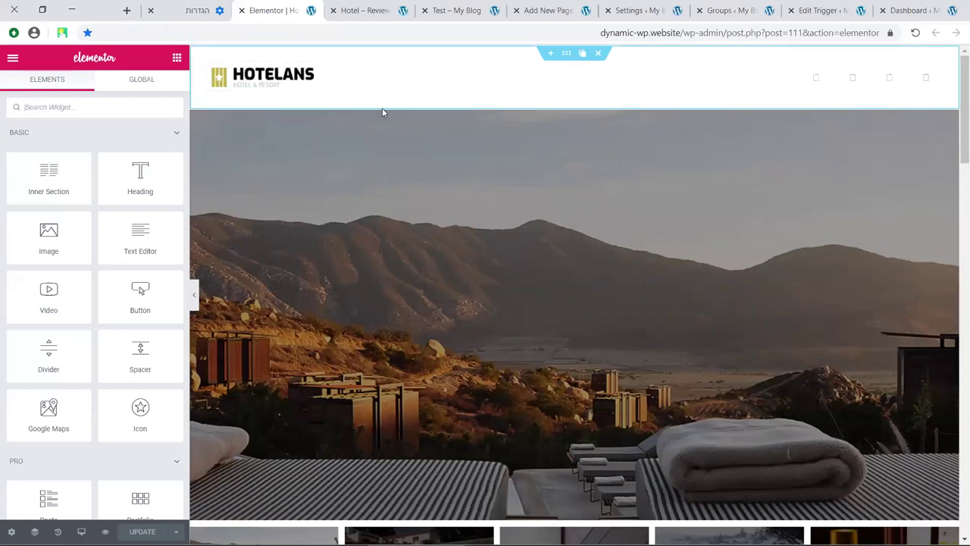
scroll(443, 136, down, 15)
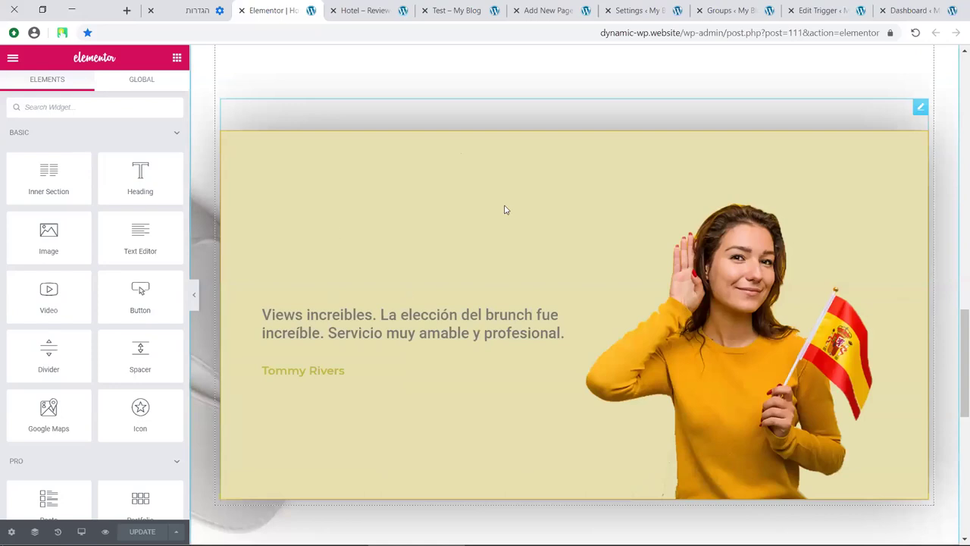
click(434, 207)
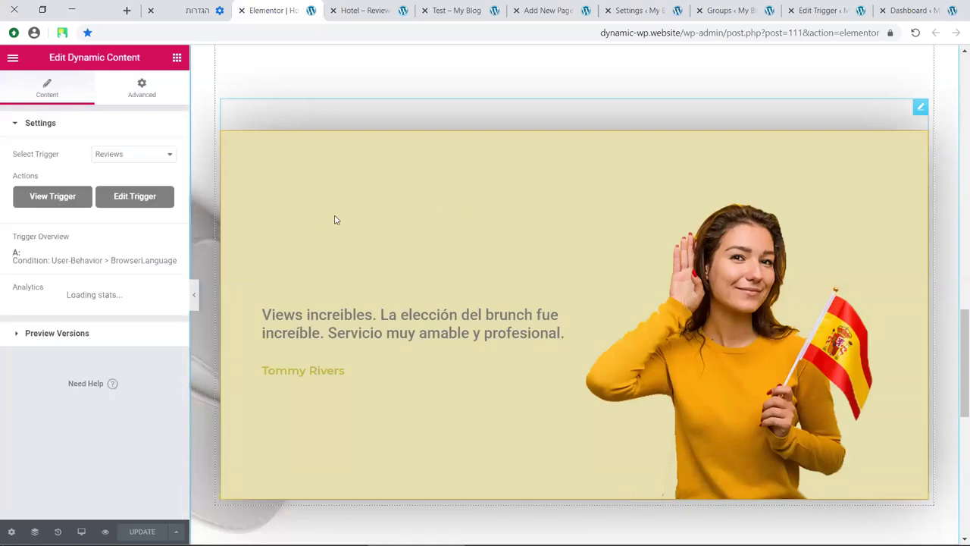
Find the If-So Dynamic Content widget, add it above the existing Spanish testimonial and set its trigger to Reviews
click(177, 58)
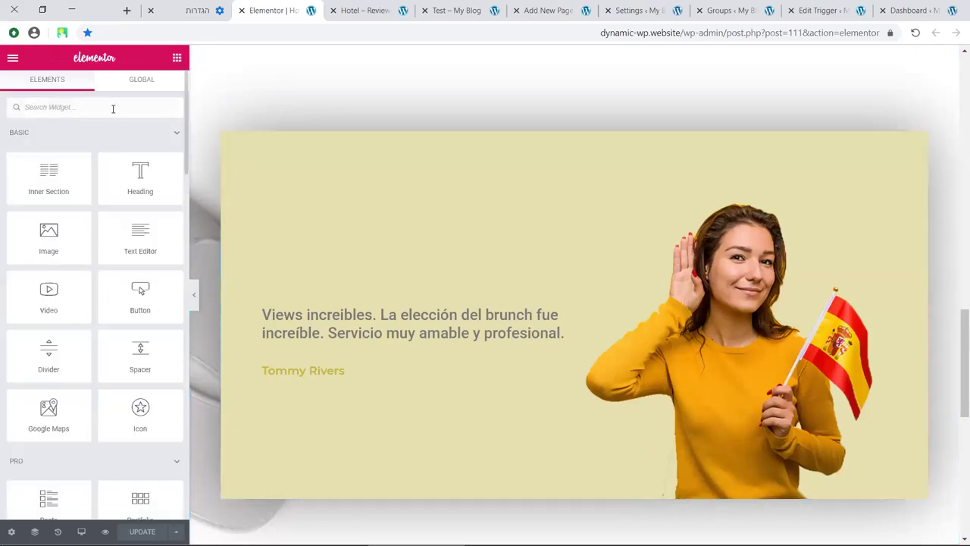
text(if)
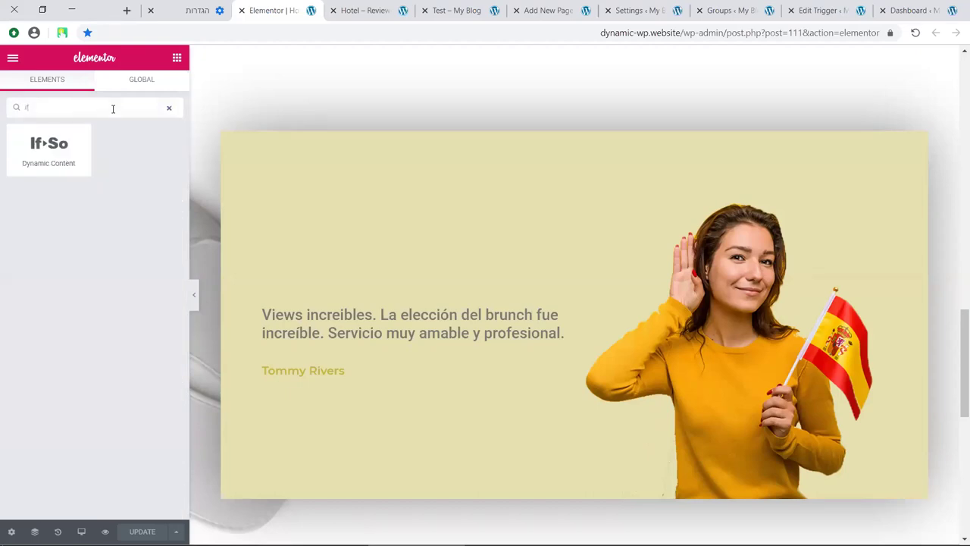
drag(50, 157, 460, 118)
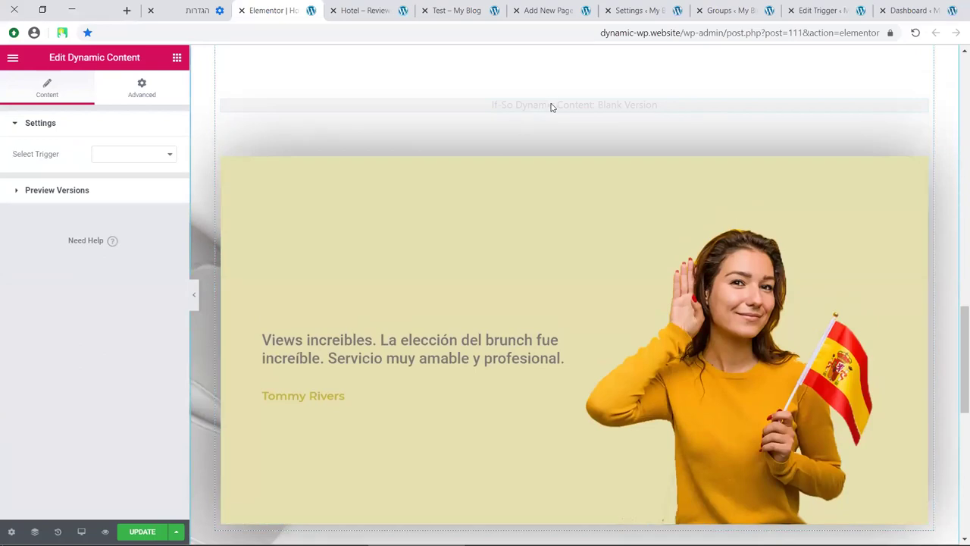
click(173, 157)
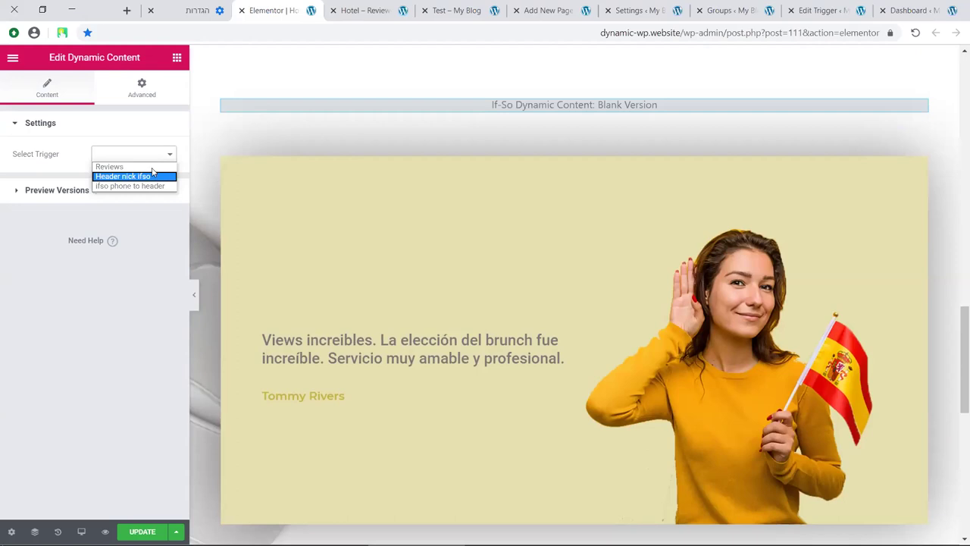
click(151, 168)
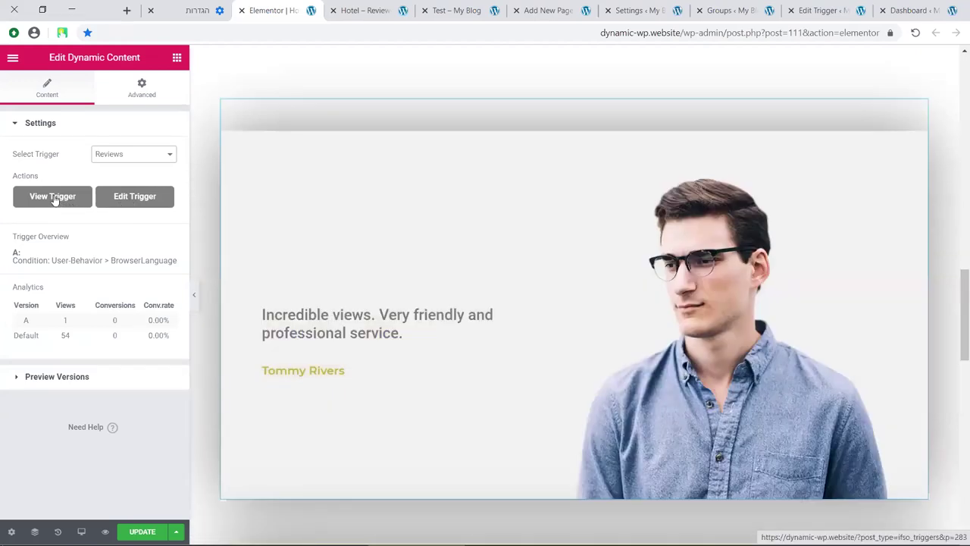
Open the Reviews trigger's view page and its edit page from the widget's actions
click(62, 203)
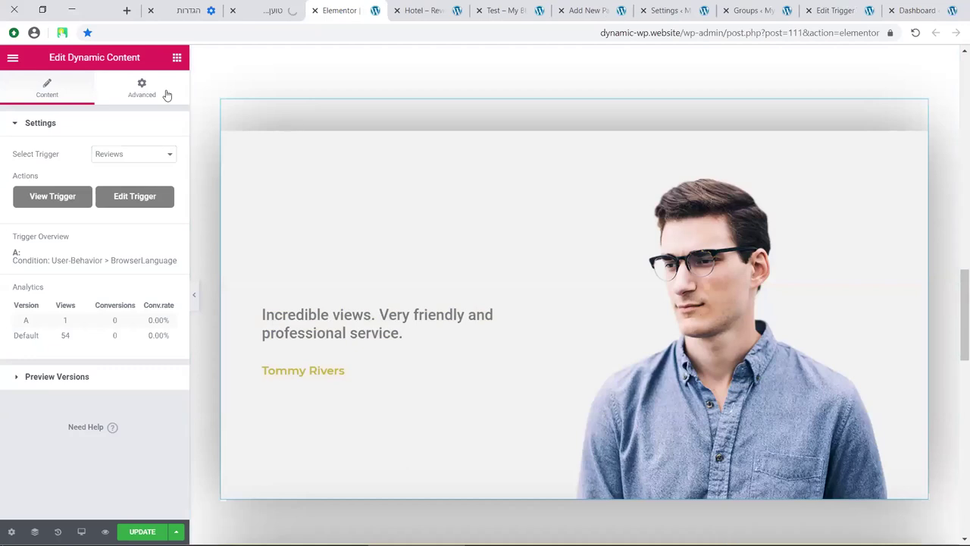
click(144, 197)
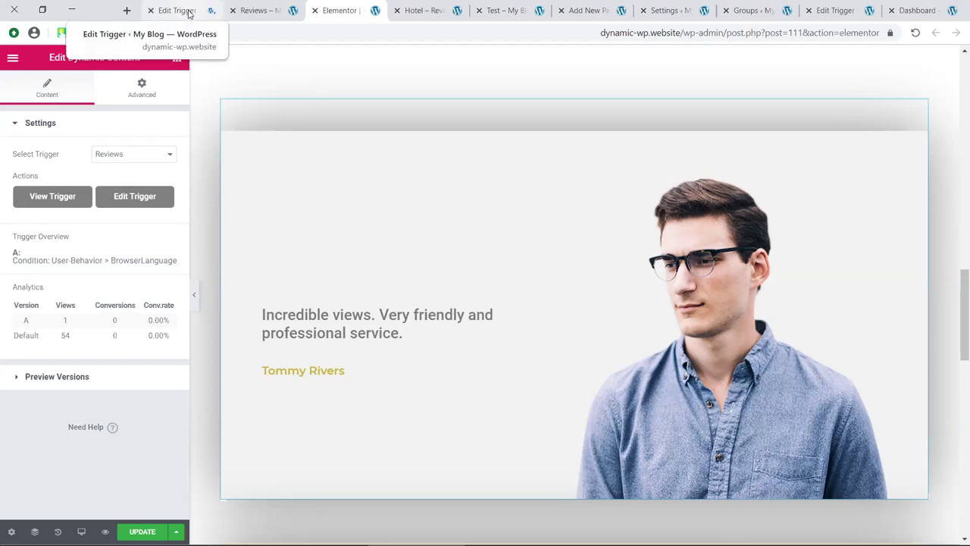
click(188, 12)
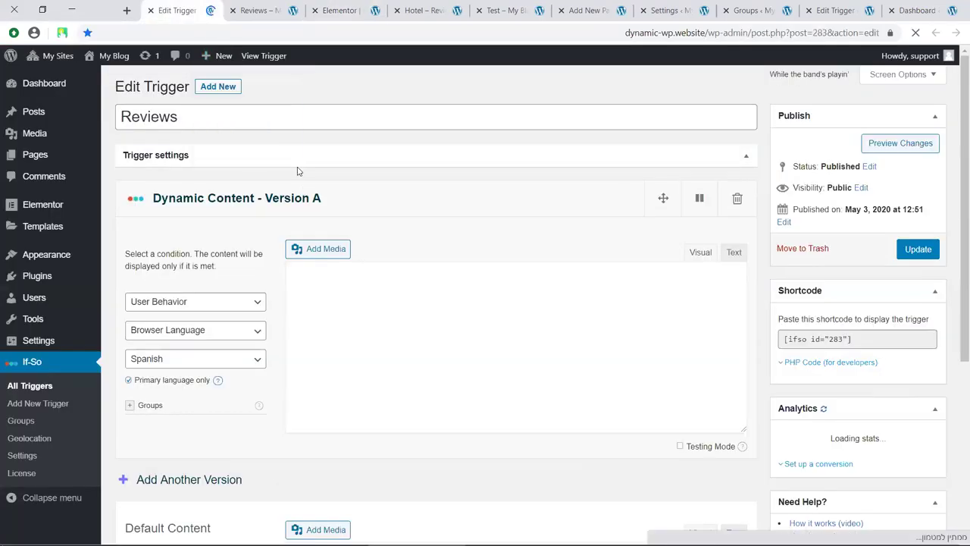
Return to the Elementor editor and look through the triggers available for the Dynamic Content widget
click(128, 113)
key(ctrl+Tab)
key(ctrl+Tab)
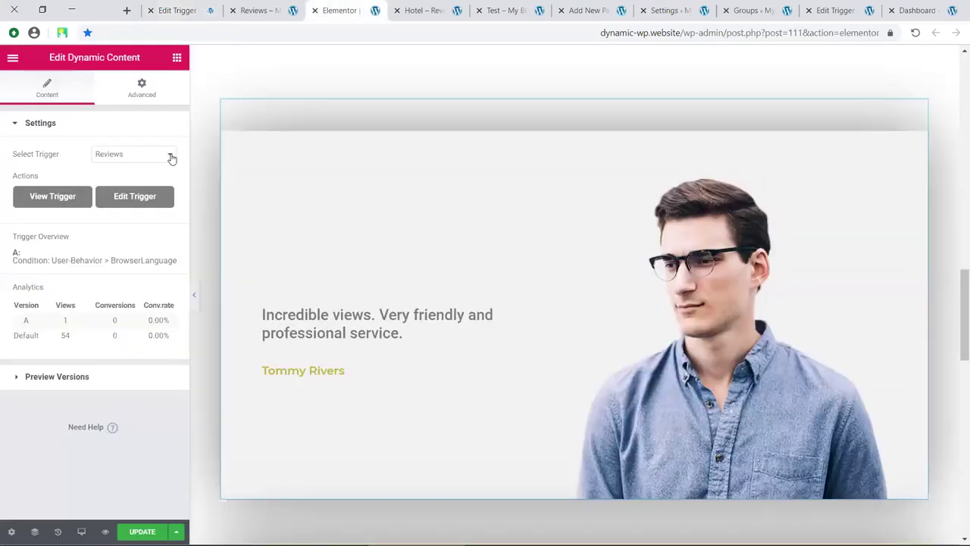
click(171, 157)
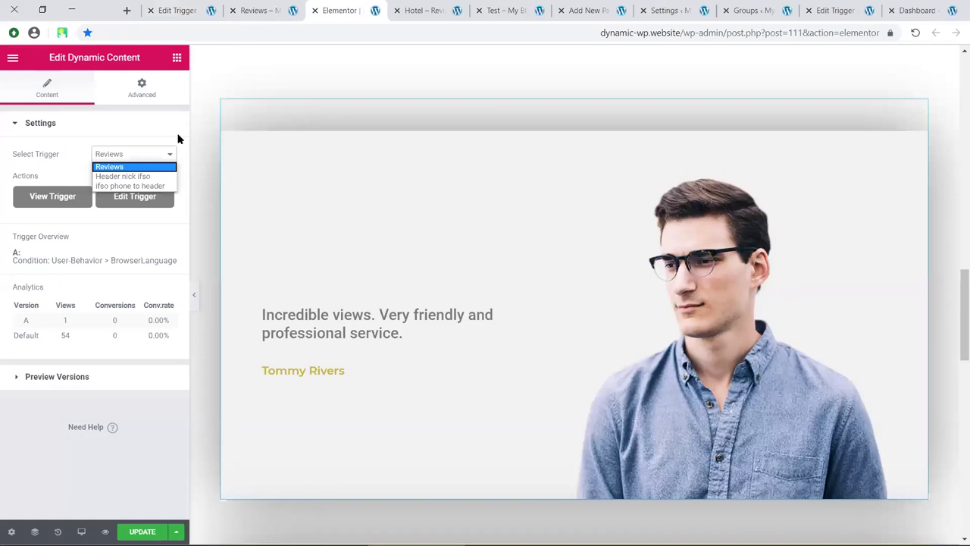
click(170, 127)
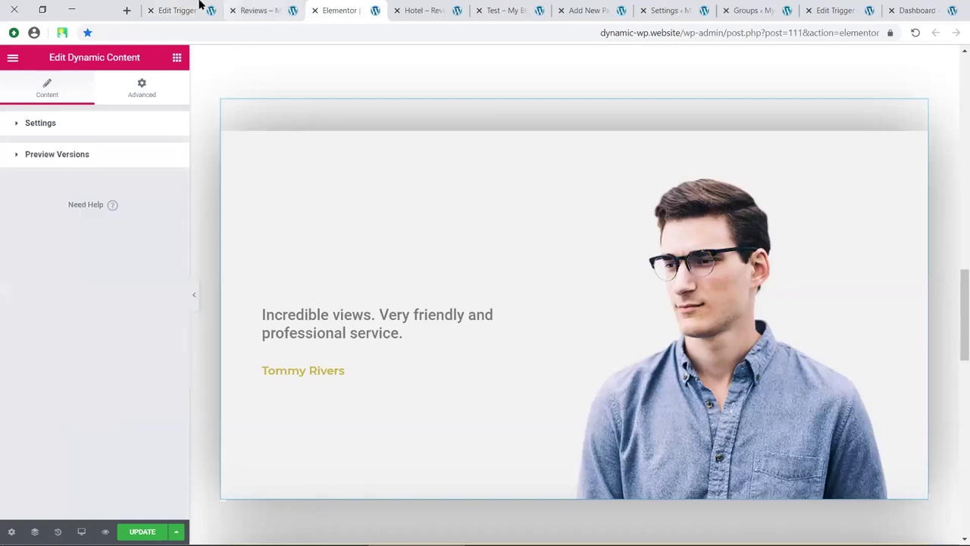
Examine the Elementor template shortcodes in the Reviews trigger's Version A and Default Content, highlighting each one
key(ctrl+shift+Tab)
key(ctrl+shift+Tab)
scroll(361, 206, down, 2)
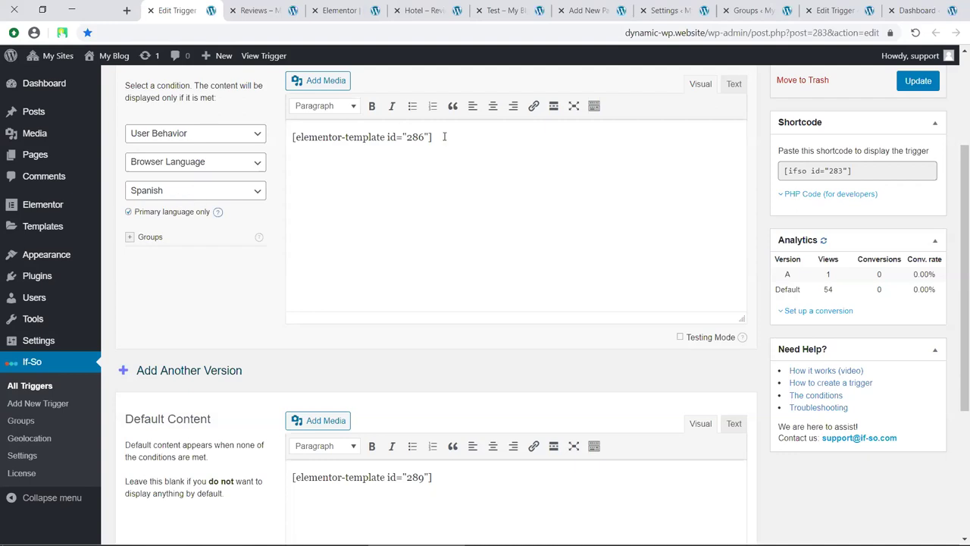
drag(445, 136, 317, 136)
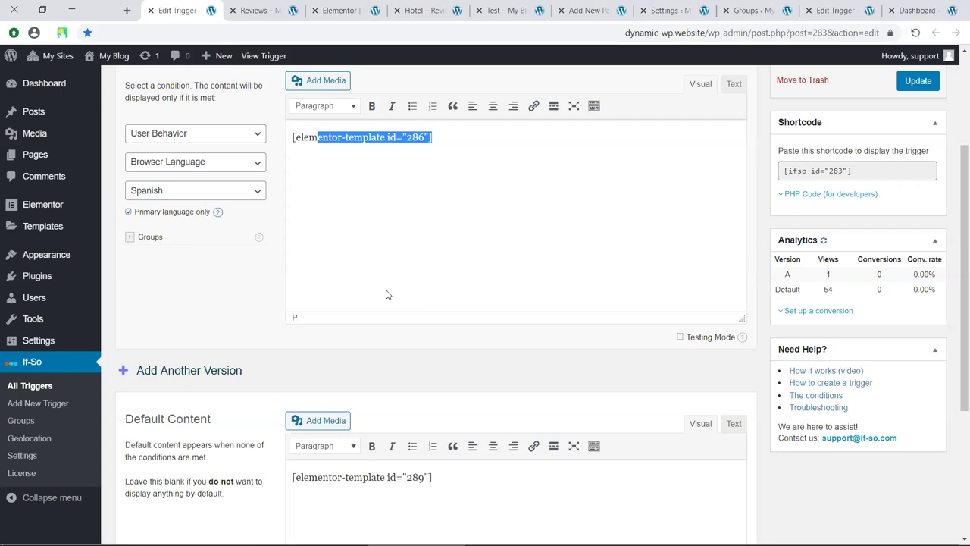
scroll(386, 290, down, 2)
click(301, 308)
key(shift+End)
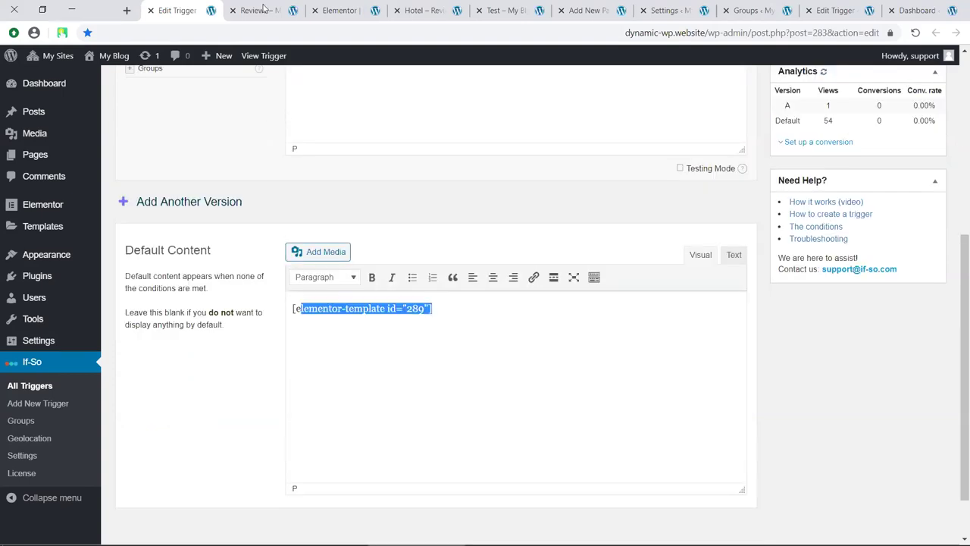
Look over the Version A and Default Version sections on the Reviews trigger's view page, and close that page
click(258, 10)
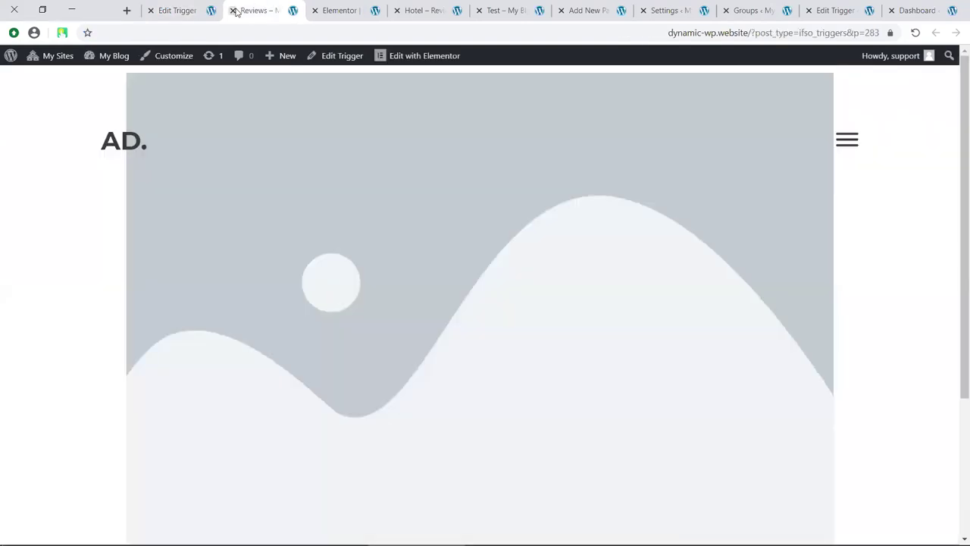
scroll(312, 172, down, 3)
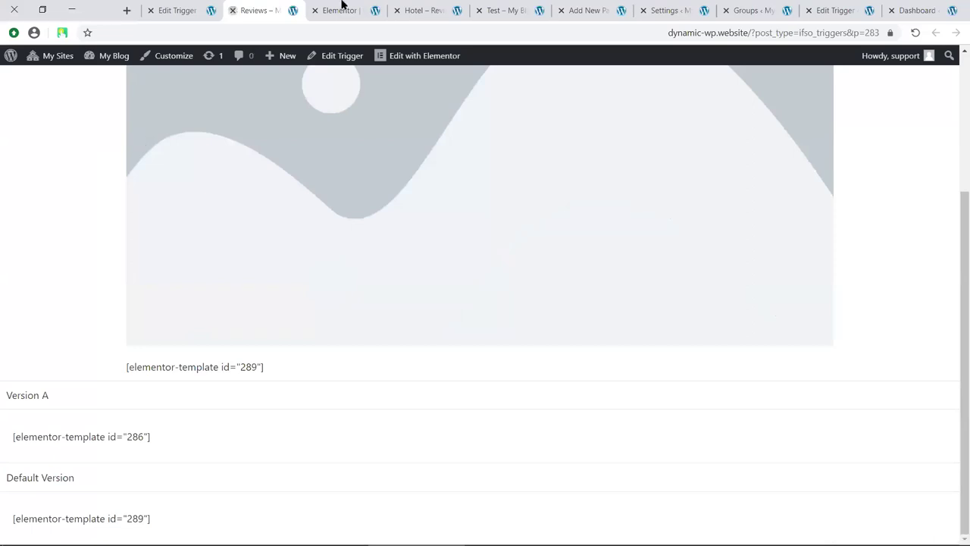
key(ctrl+w)
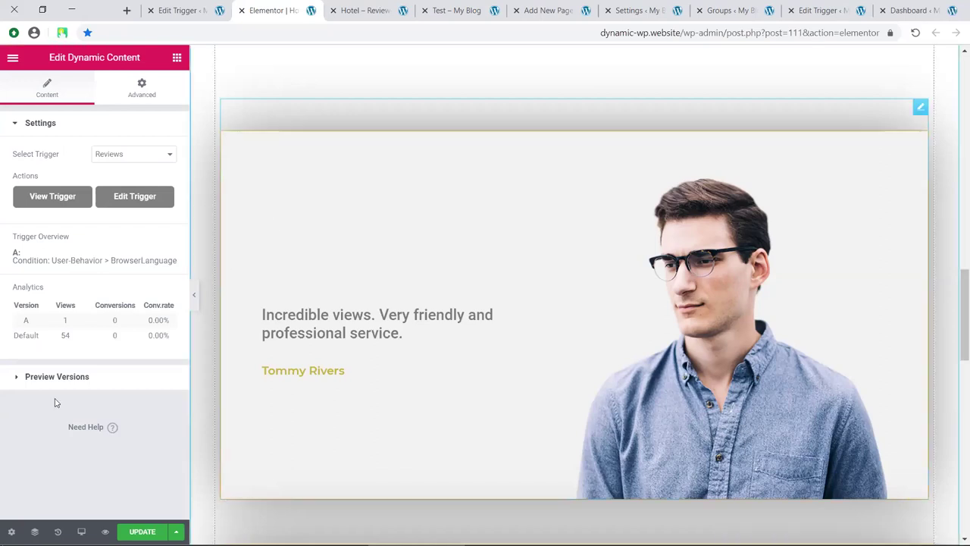
Set the new Dynamic Content widget's preview version to A in the Elementor editor
click(19, 379)
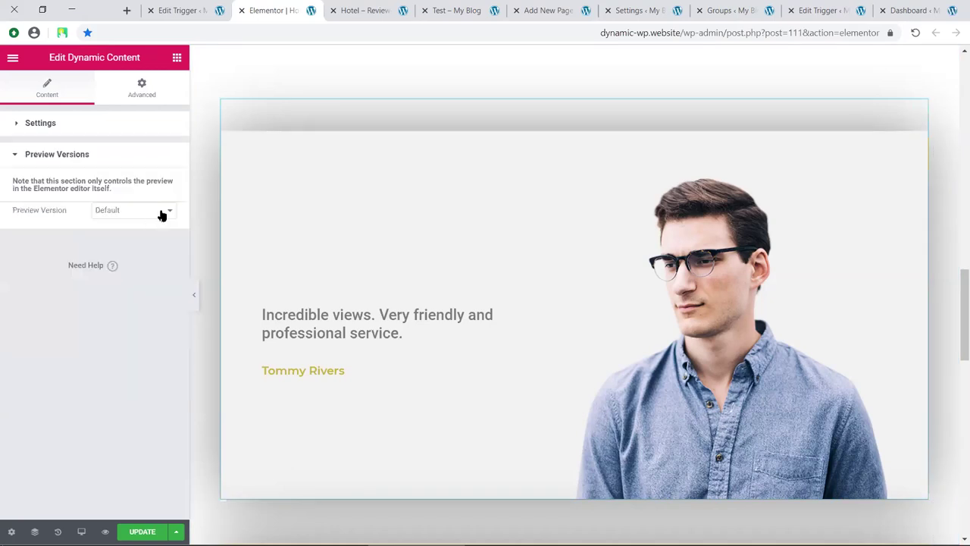
click(159, 214)
click(136, 224)
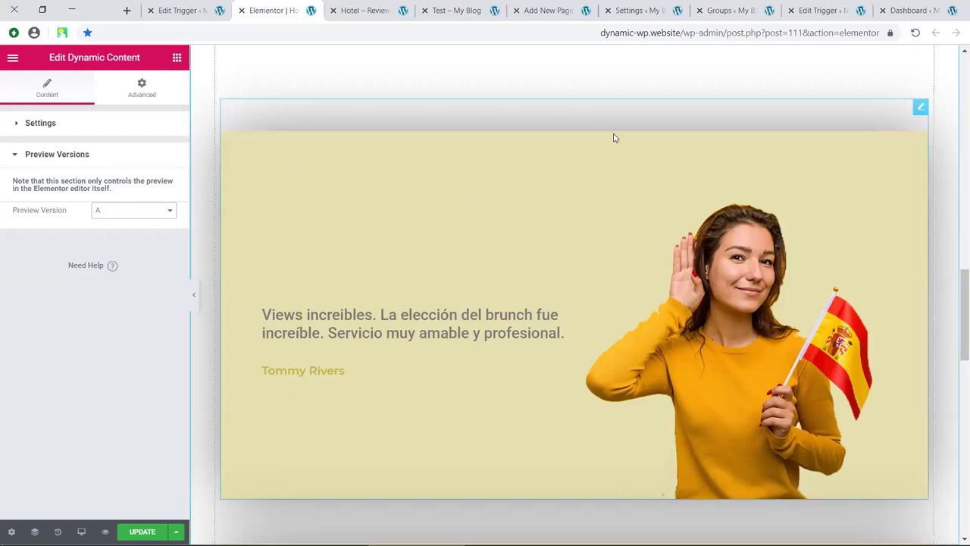
Save the inner section holding the Testimonials heading to the library as a template named "Example Webiniar"
scroll(618, 138, up, 2)
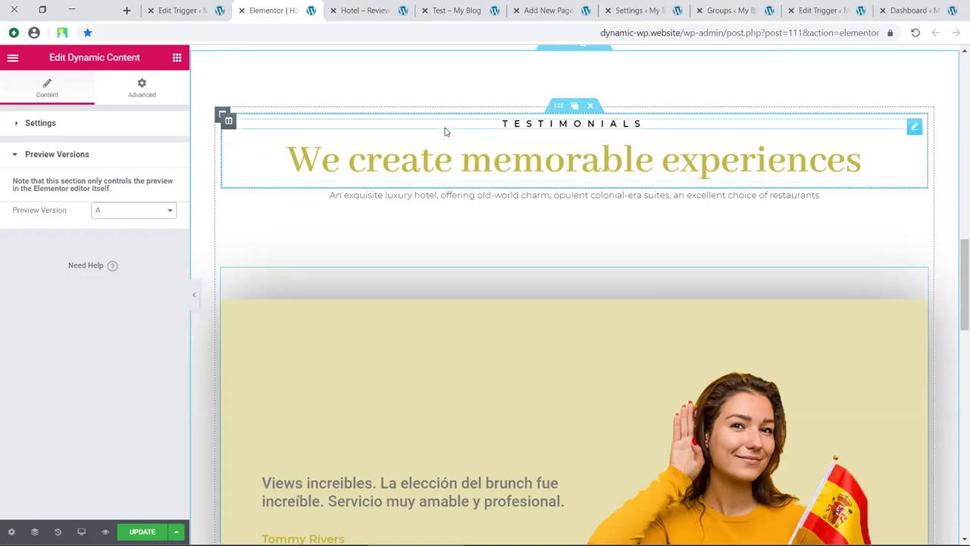
right_click(563, 117)
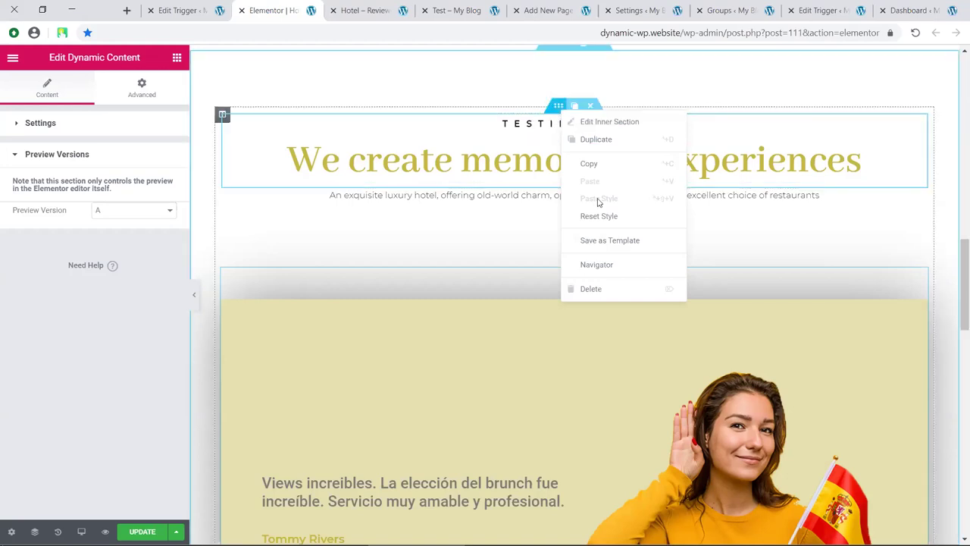
click(614, 241)
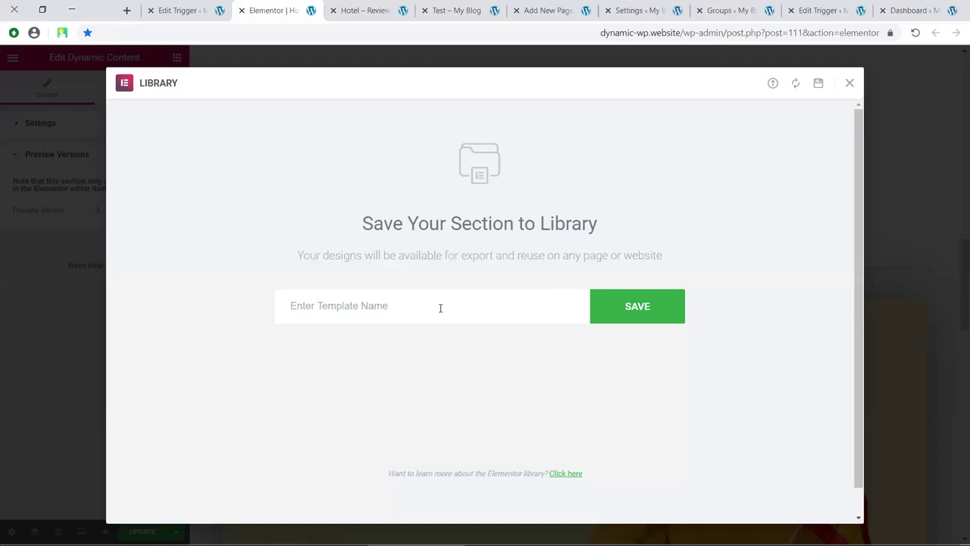
text(Example Webiniar)
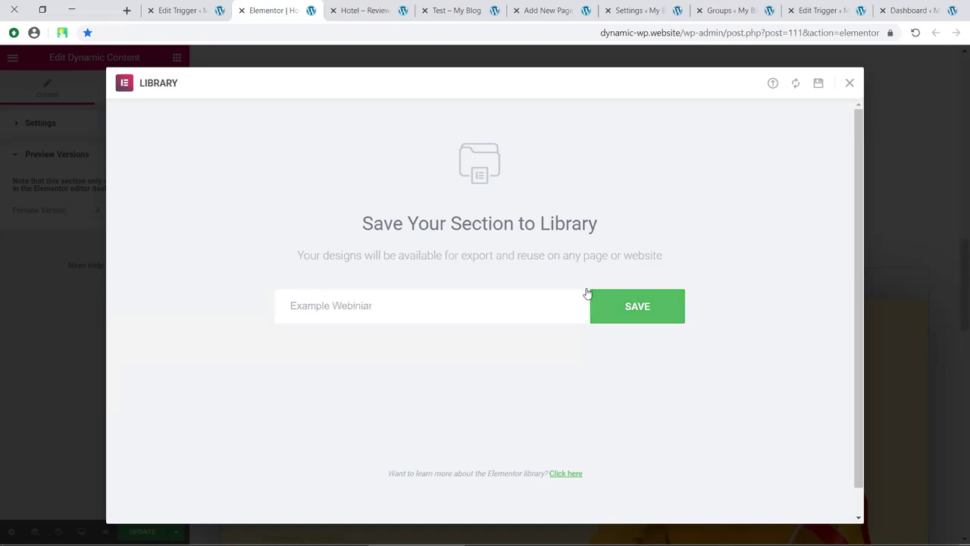
click(631, 302)
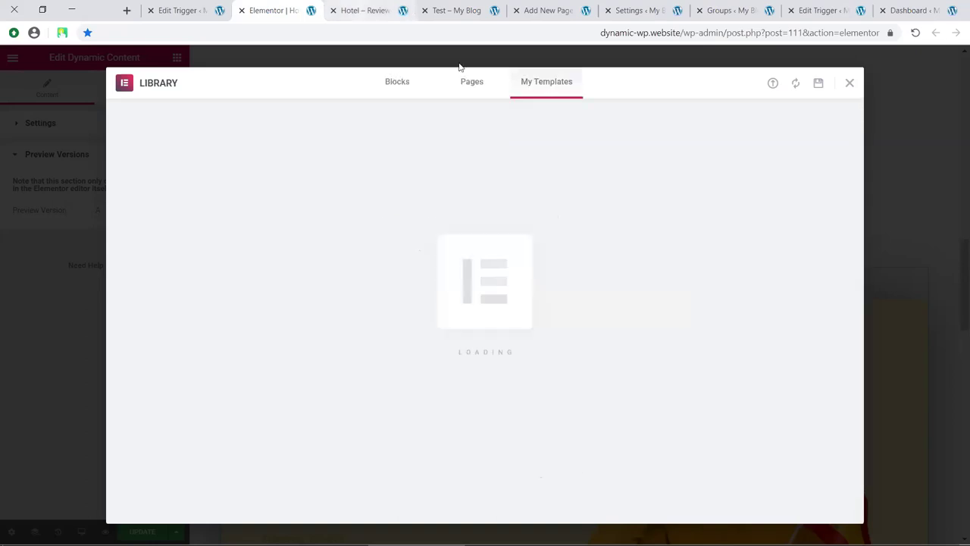
Close the Test page, return to the Elementor editor and close the template library
click(363, 11)
click(422, 16)
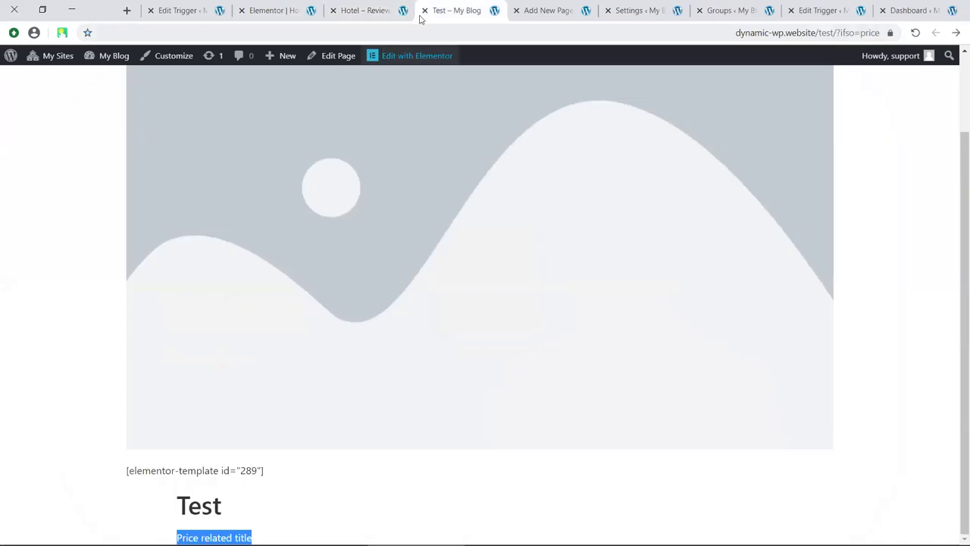
click(423, 10)
key(ctrl+shift+Tab)
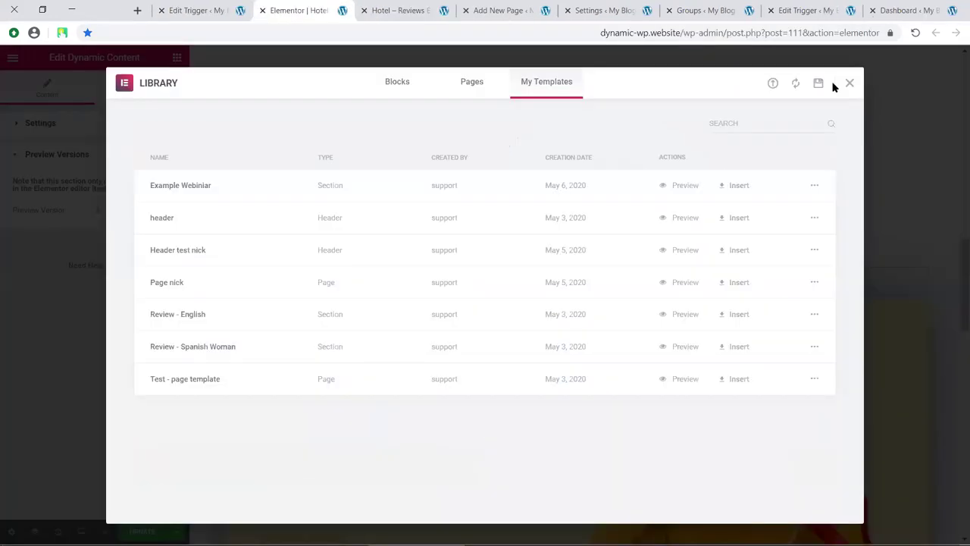
key(Escape)
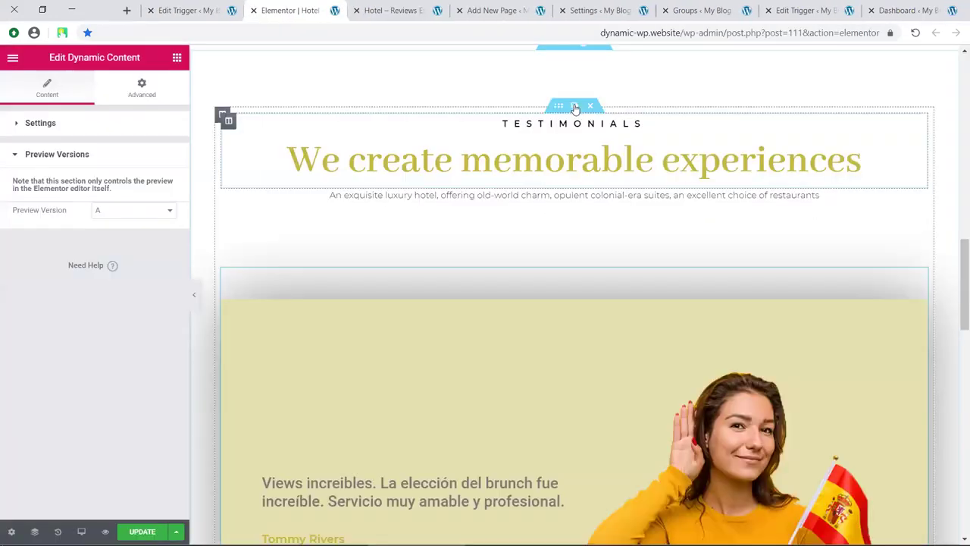
Duplicate the inner section holding the Testimonials heading and remove the word "memorable" from the copy's heading
key(ctrl+d)
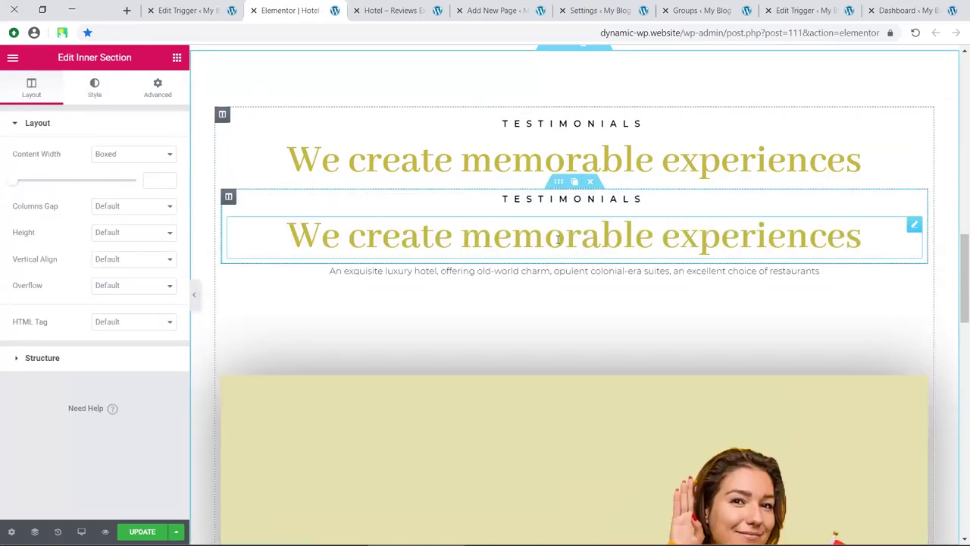
click(465, 232)
shift+click(637, 232)
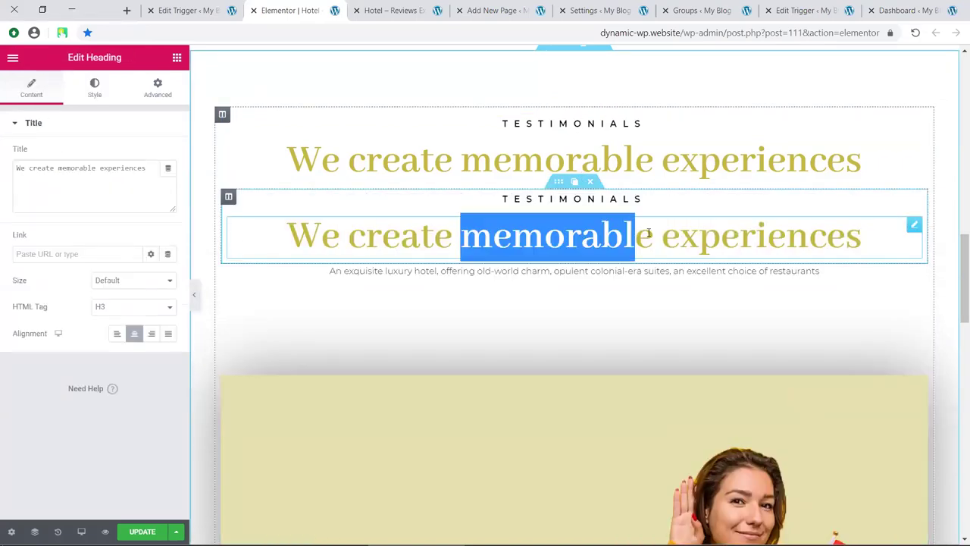
key(BackSpace)
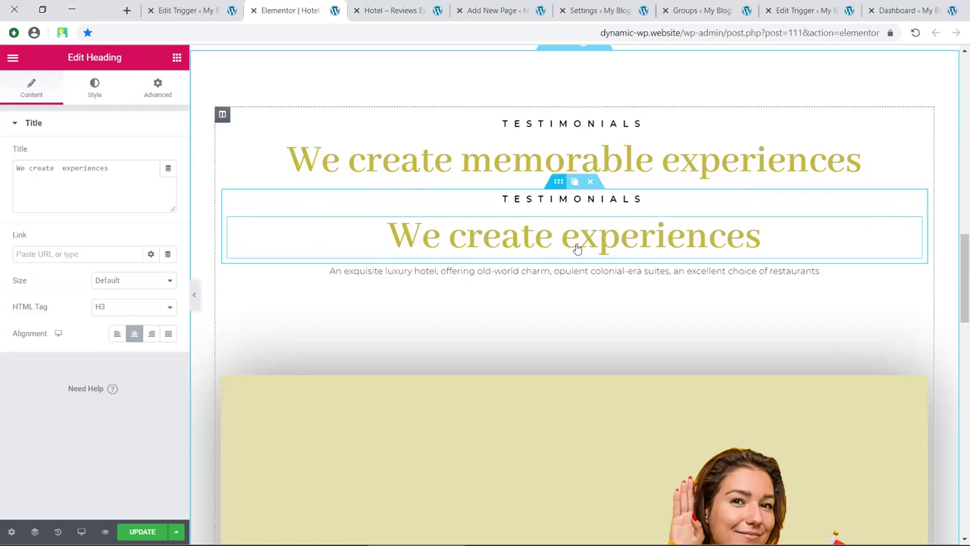
Save the duplicated inner section to the library as a template named "webinar 2"
right_click(602, 317)
click(599, 315)
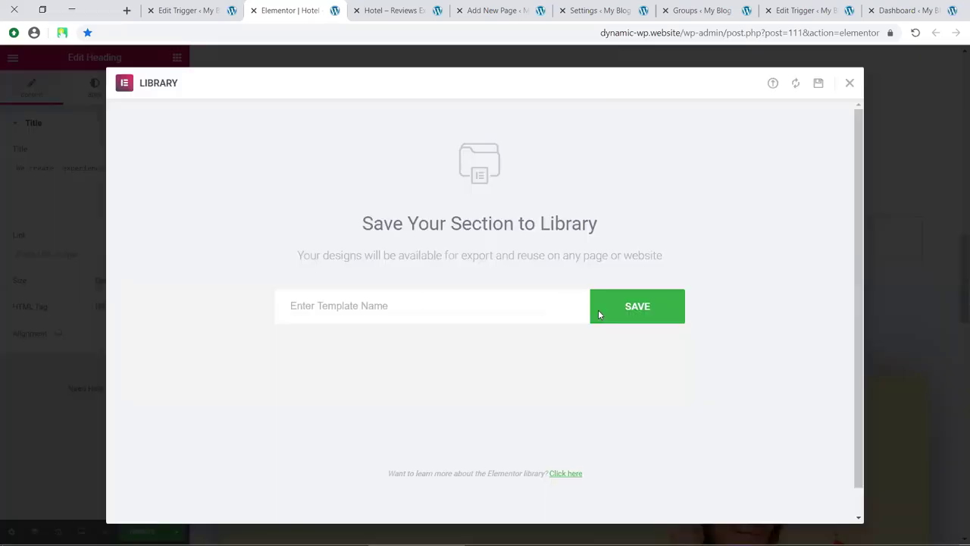
click(379, 316)
text(we)
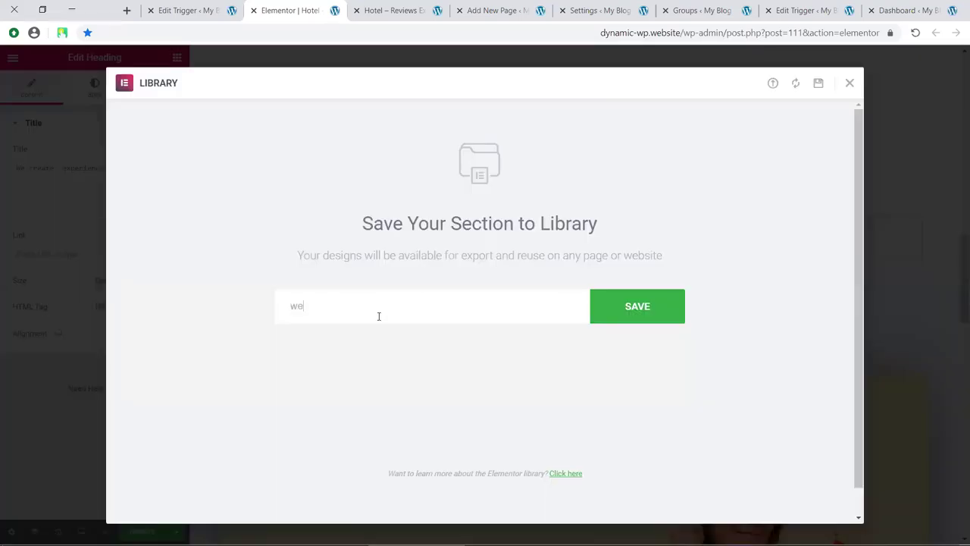
text(binar 2)
key(Return)
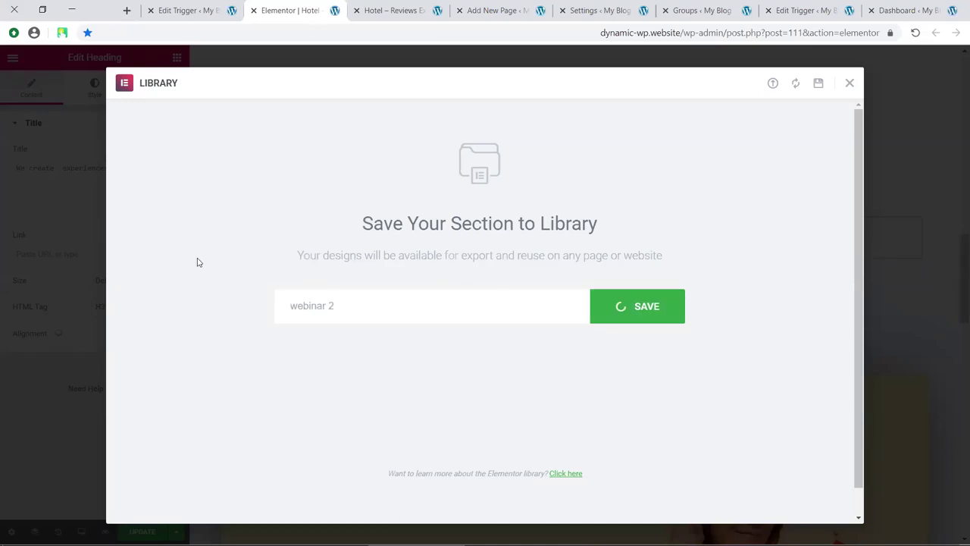
Open the Saved Templates list in the WordPress admin and copy the shortcode of the "Example Webiniar" template
key(ctrl+shift+Tab)
mouse_move(65, 237)
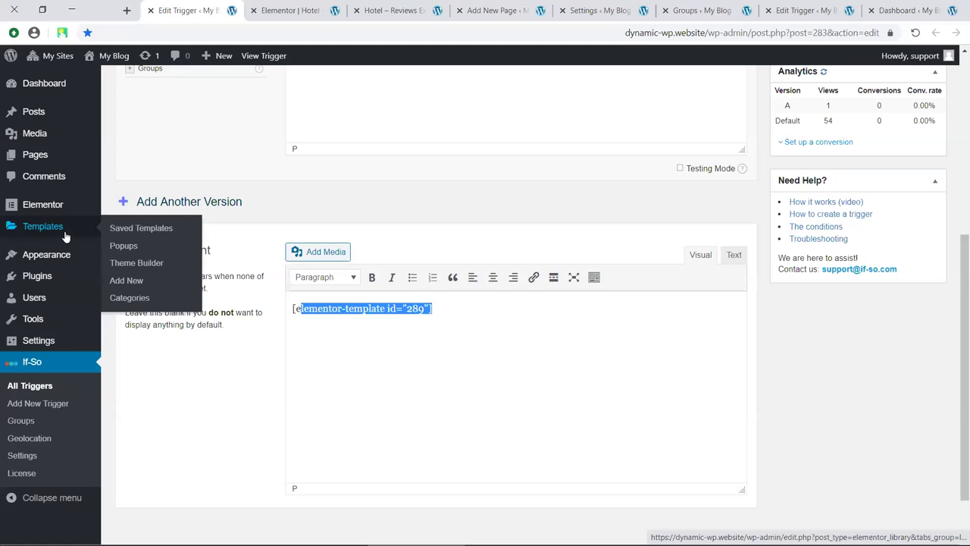
click(120, 231)
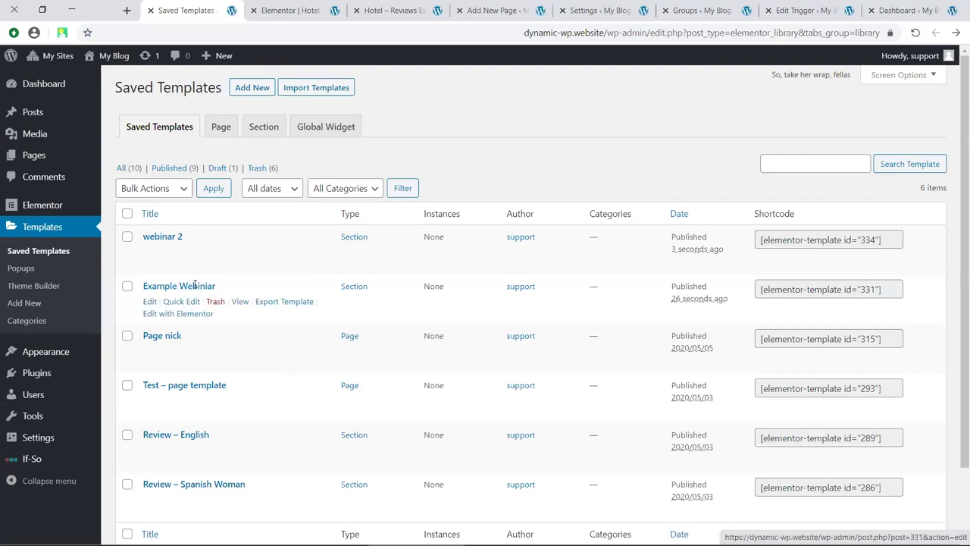
click(812, 290)
key(ctrl+c)
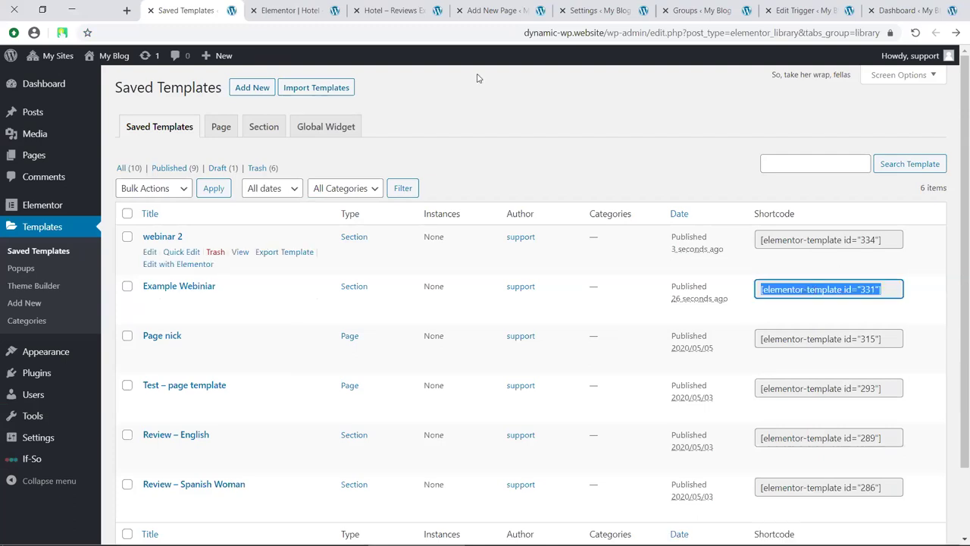
Try to replace the Version A content of the Facebook Ads "price" trigger with the copied template shortcode
click(500, 10)
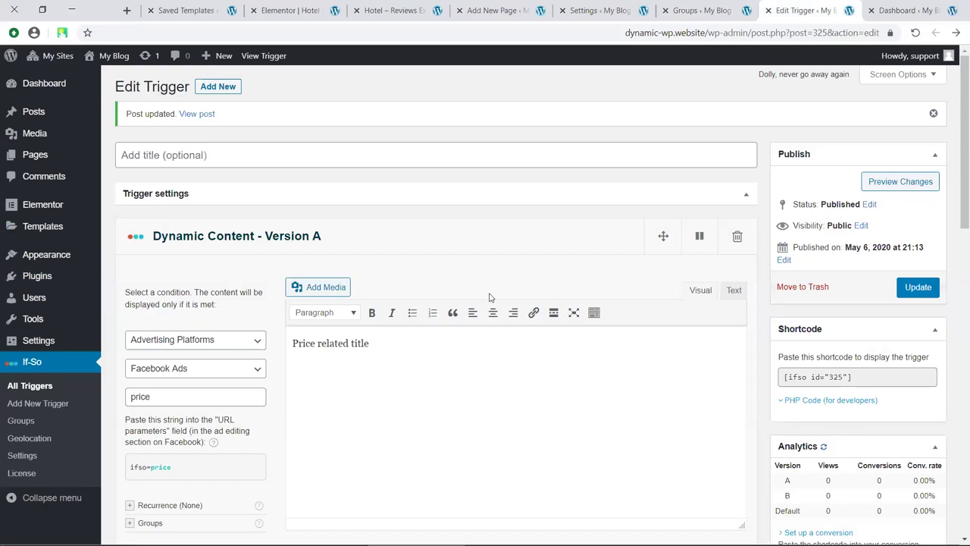
key(ctrl+a)
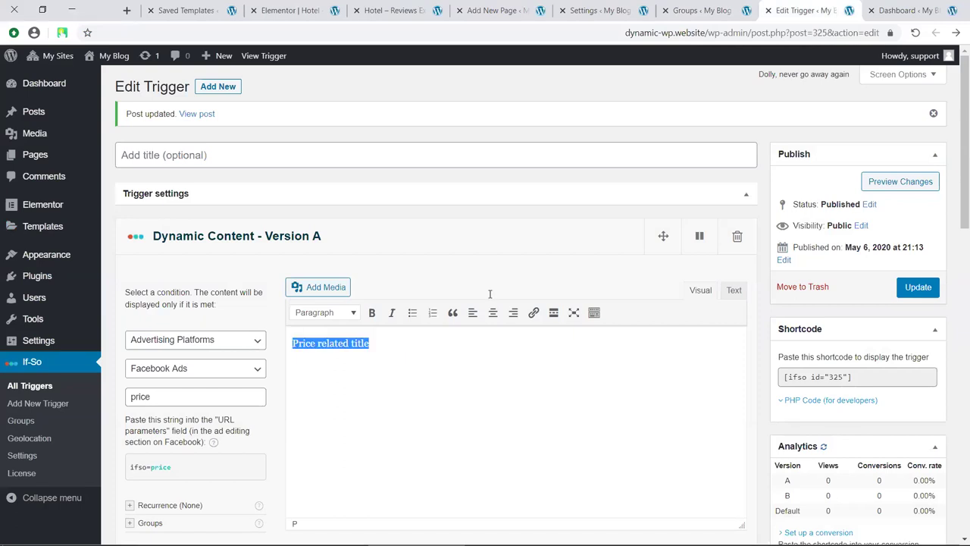
text(?ifso=price)
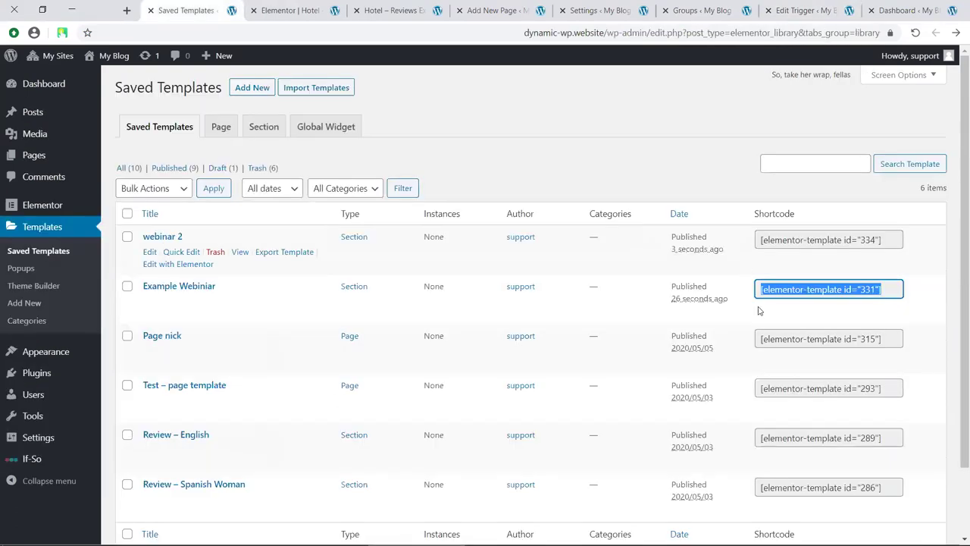
Copy the "Example Webiniar" shortcode, make [elementor-template id="331"] the only Version A content of the "price" trigger, and update the trigger
right_click(757, 311)
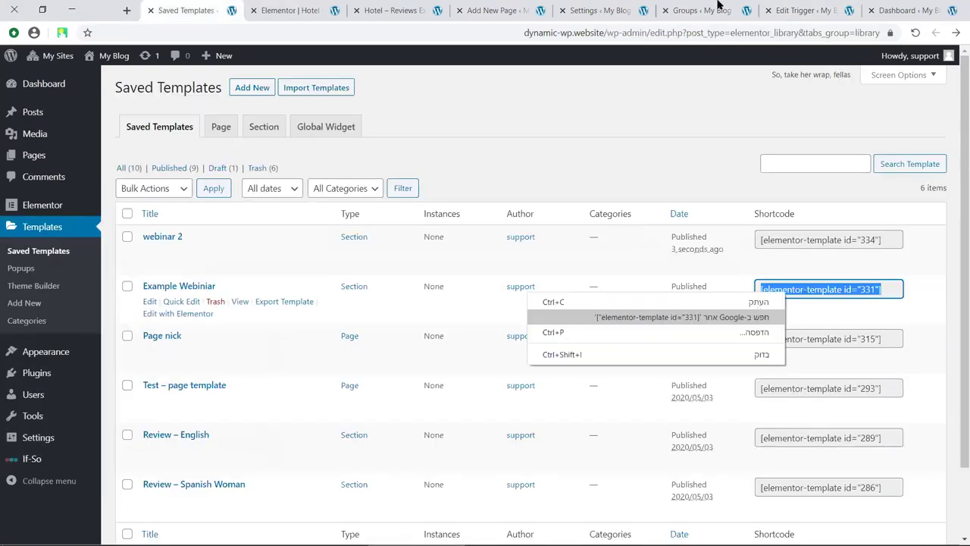
click(732, 91)
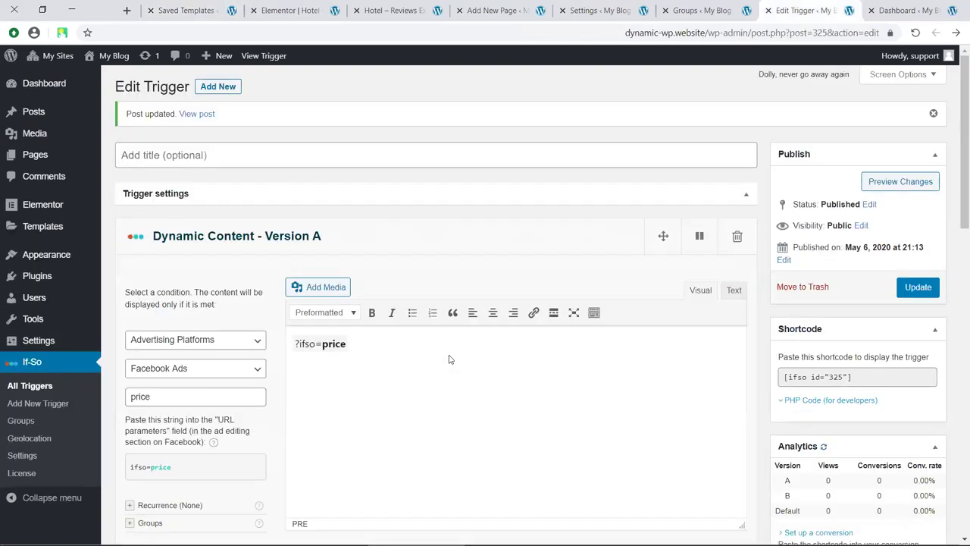
key(ctrl+v)
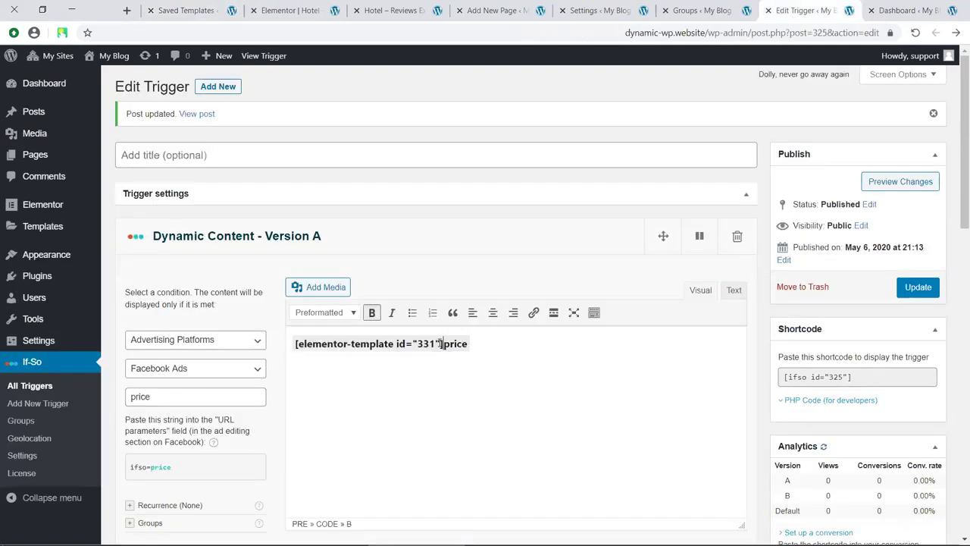
drag(467, 345, 447, 347)
key(BackSpace)
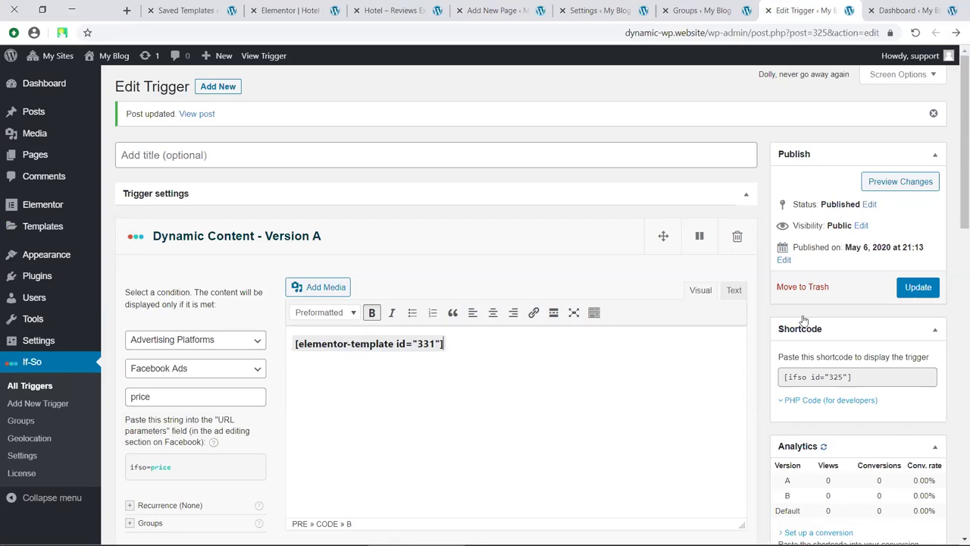
click(910, 288)
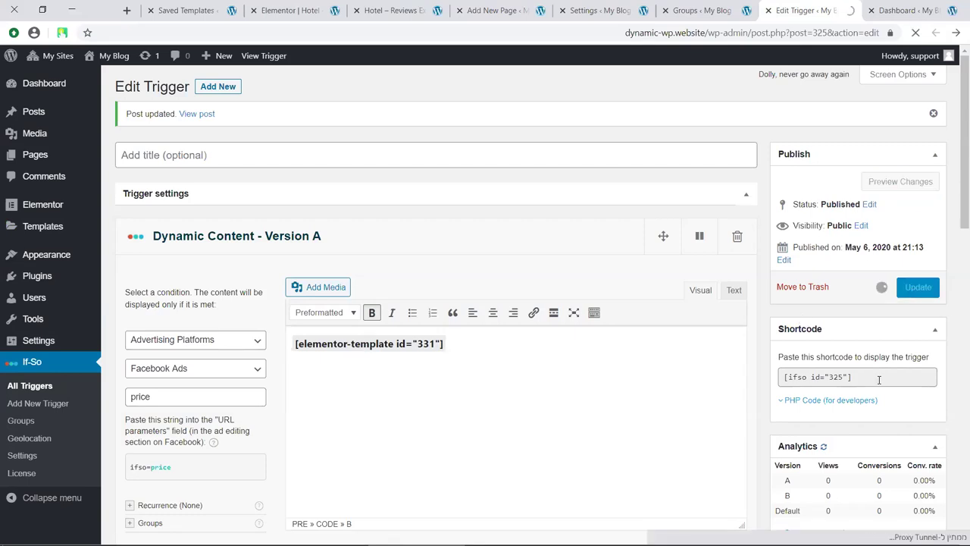
Return to the hotel page in the Elementor editor and close the template library
click(407, 7)
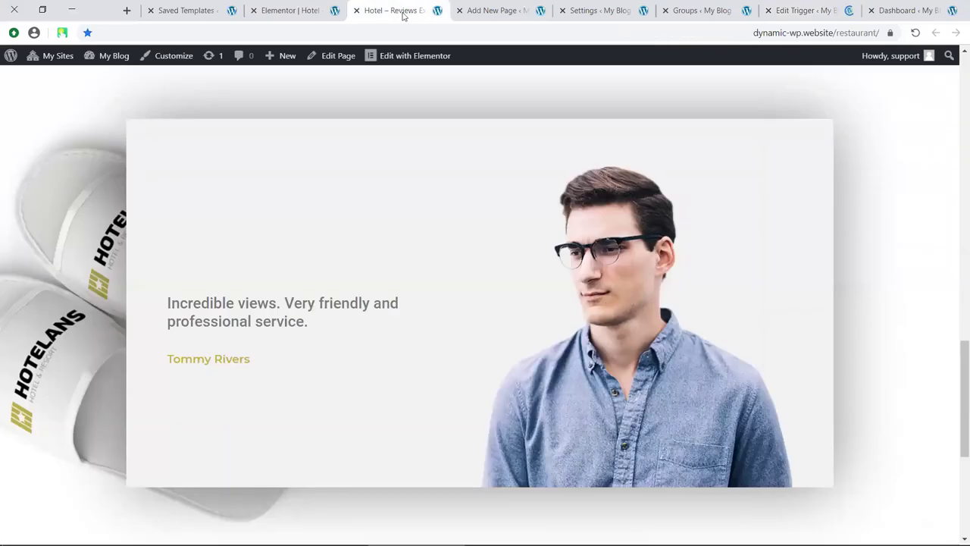
key(ctrl+shift+Tab)
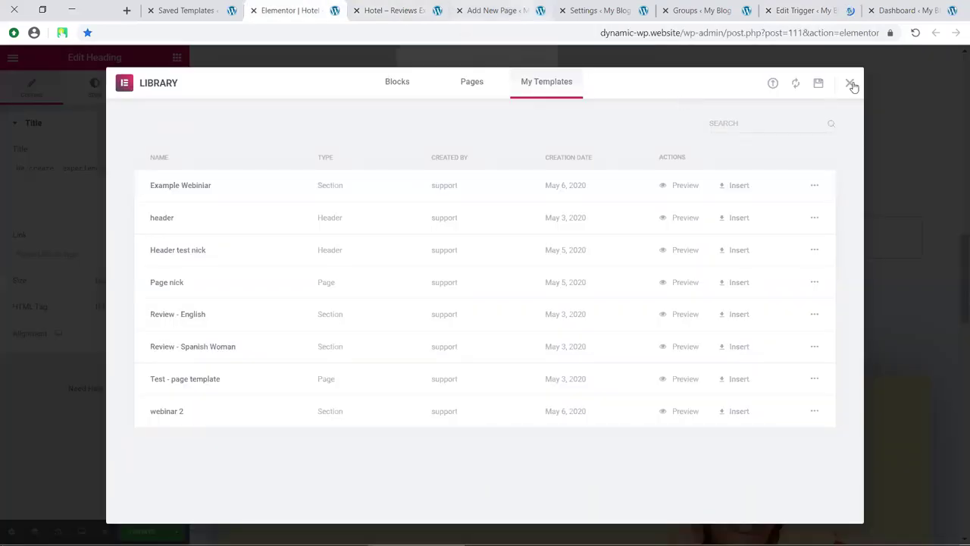
click(234, 63)
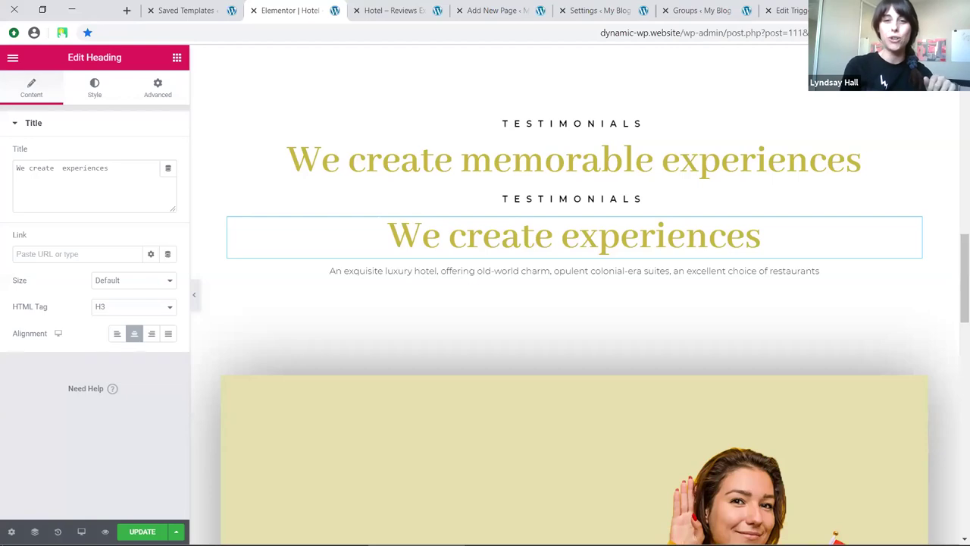
Open the If-So Dynamic Content settings page and look over its general options
click(598, 10)
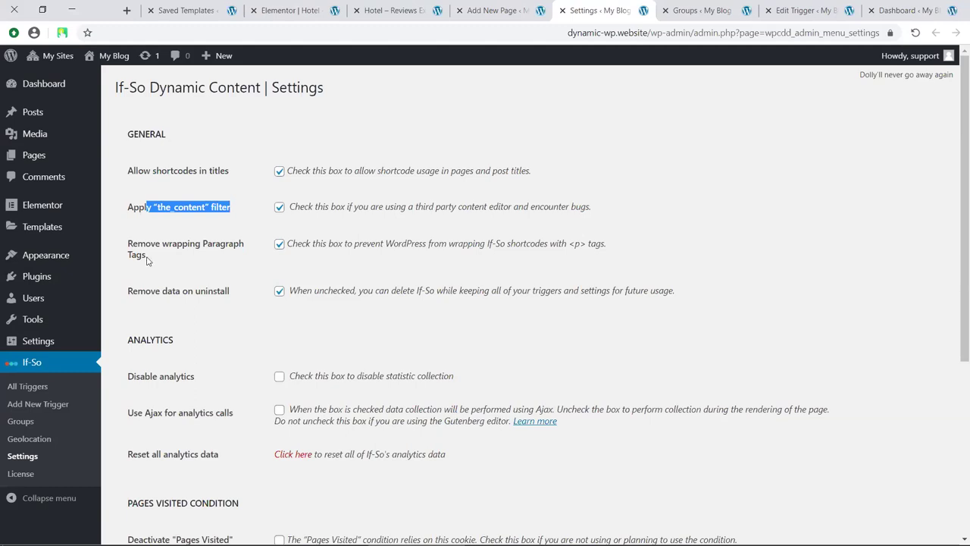
click(178, 170)
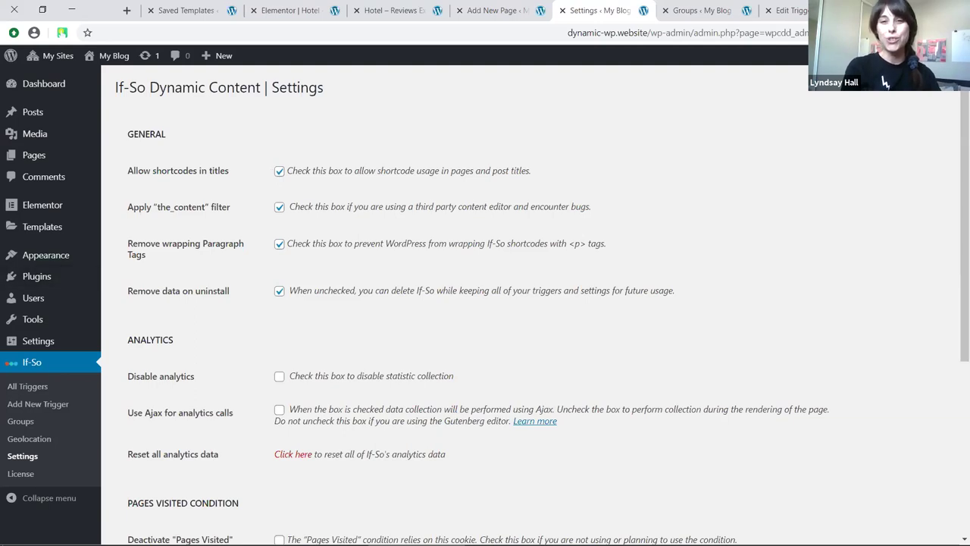
mouse_move(181, 539)
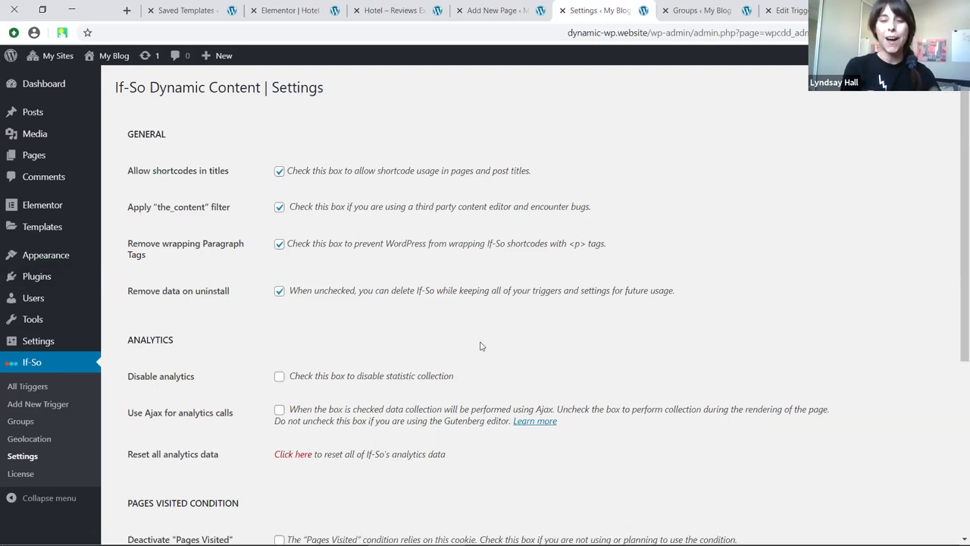